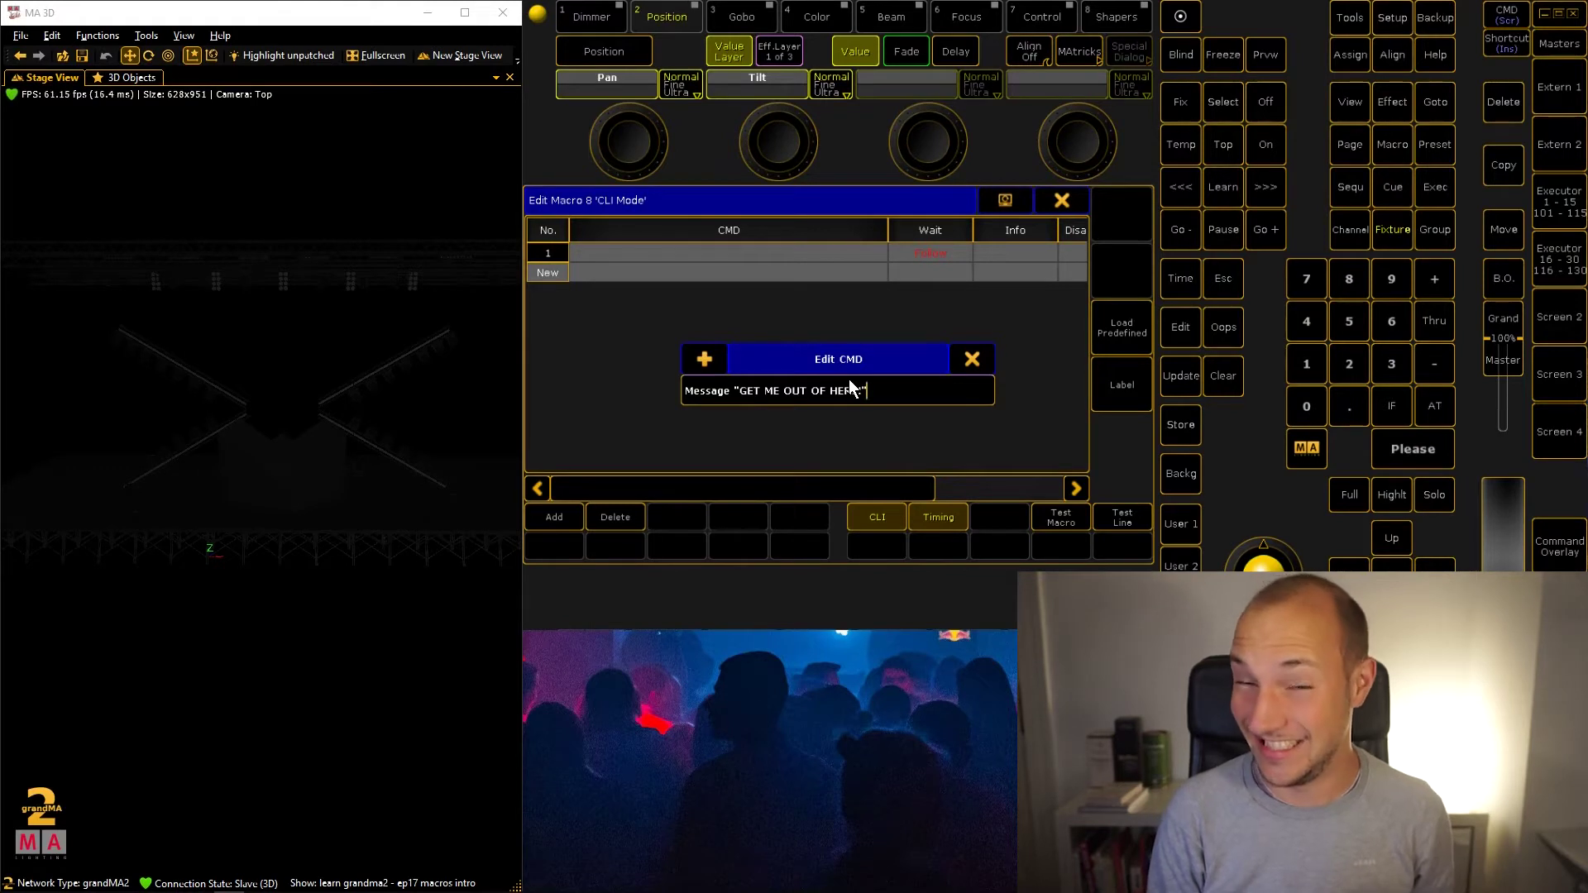
Step: Set the first command of macro 8 to Message "GET ME OUT OF HERE!" and remove the empty second line
{"action": "key", "text": "Return"}
{"action": "left_click", "coordinate": [713, 271]}
{"action": "left_click", "coordinate": [713, 271]}
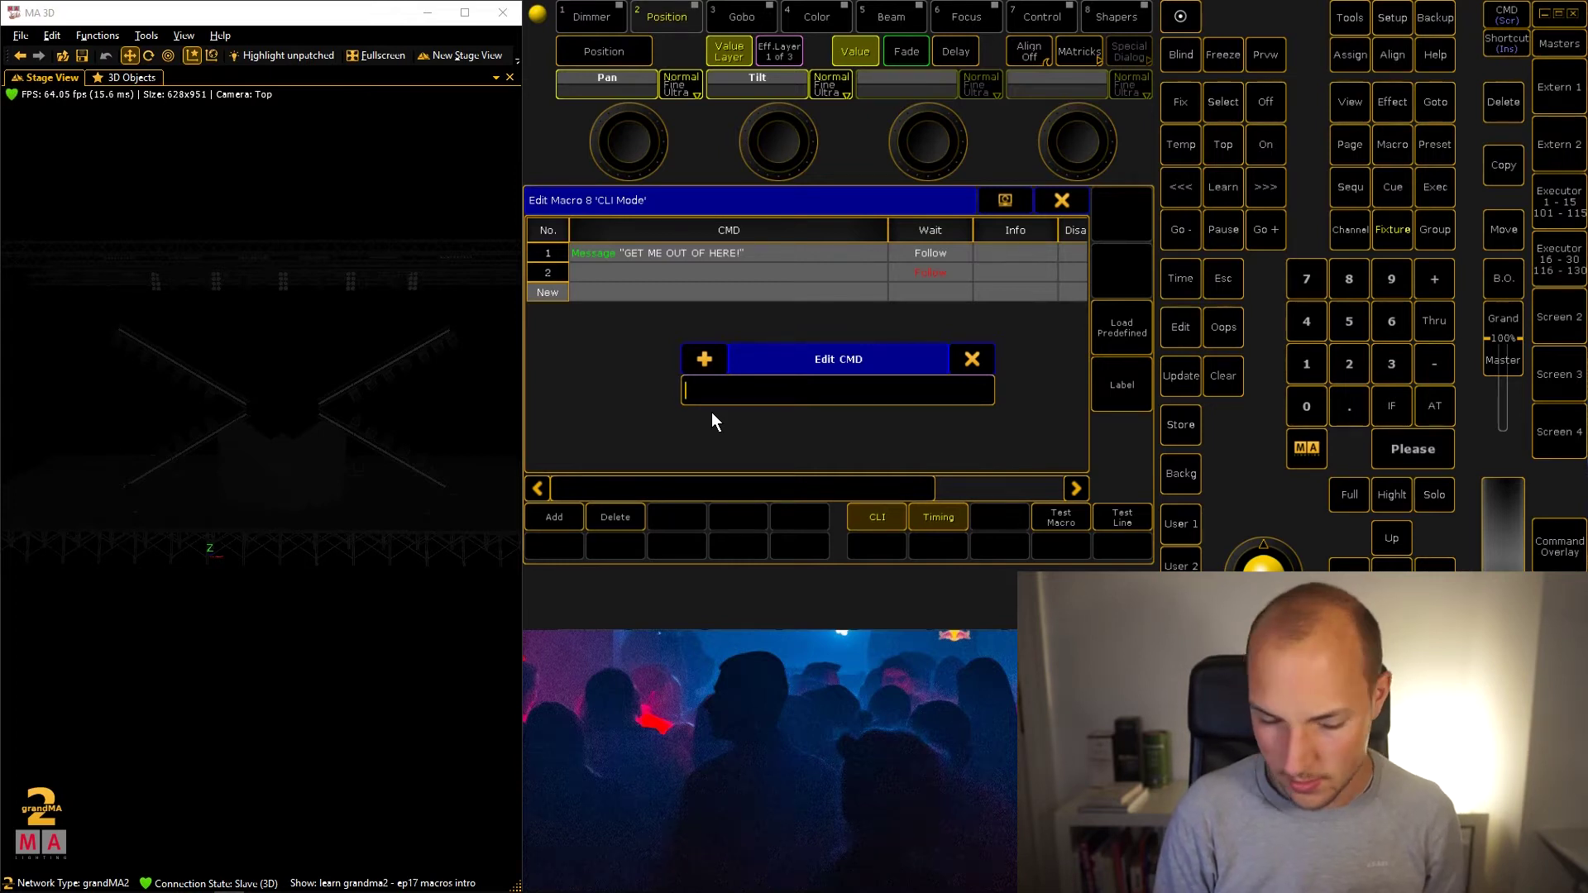
{"action": "key", "text": "Escape"}
{"action": "left_click", "coordinate": [615, 517]}
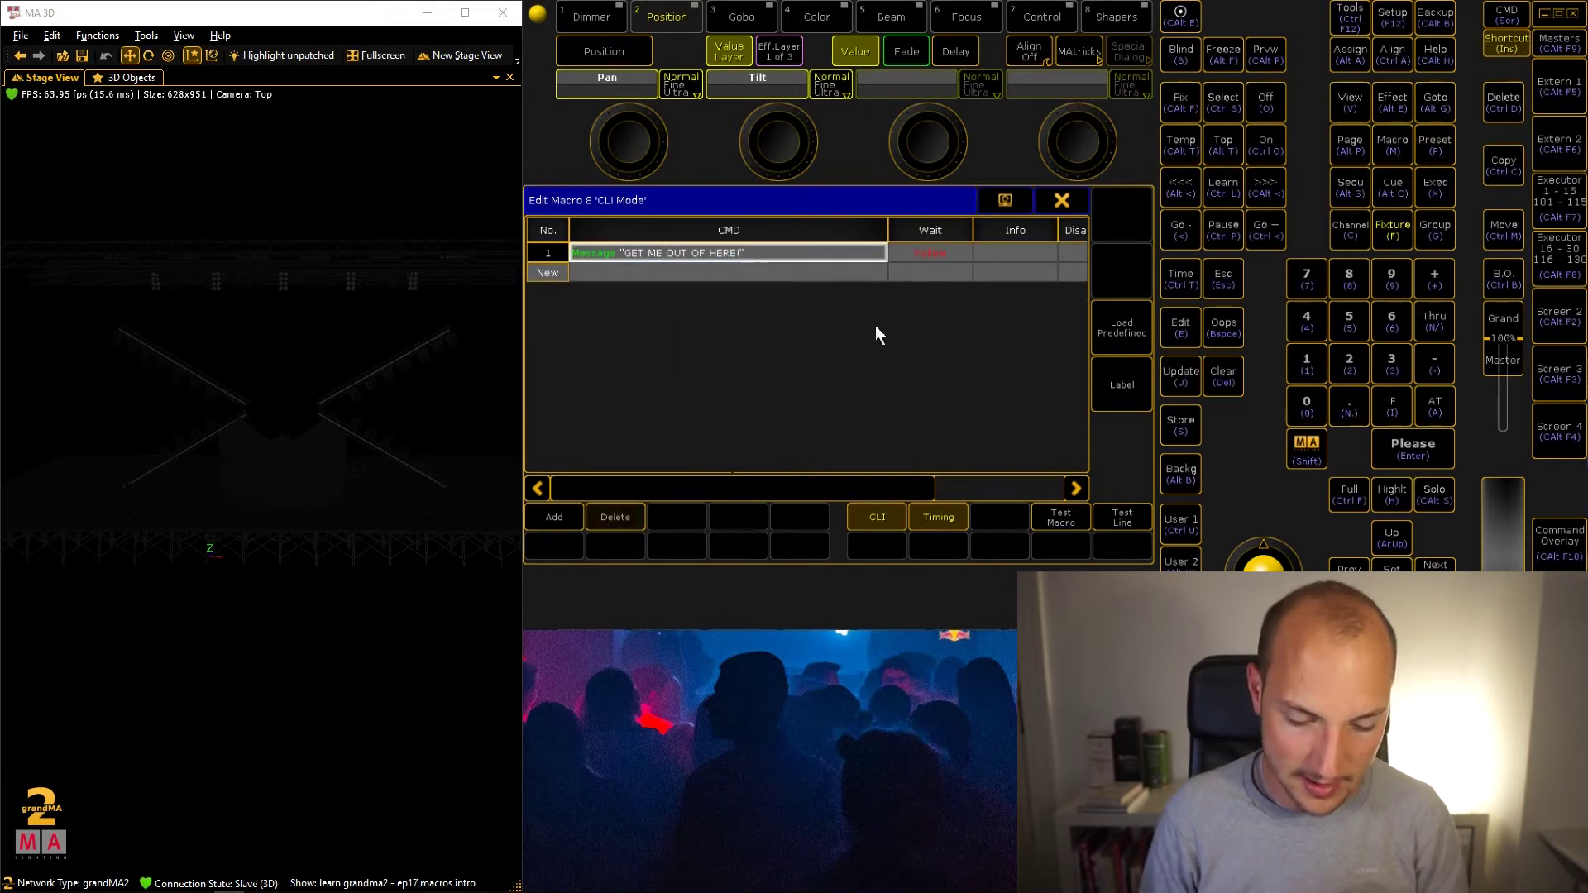
Step: Close the macro editor and run the CLI Mode macro several times
{"action": "left_click", "coordinate": [1067, 195]}
{"action": "left_click", "coordinate": [935, 268]}
{"action": "left_click", "coordinate": [939, 269]}
{"action": "left_click", "coordinate": [937, 265]}
{"action": "left_click", "coordinate": [935, 260]}
Step: Open macro 8 for editing, turn its CLI option off, and close the editor
{"action": "key", "text": "e"}
{"action": "left_click", "coordinate": [943, 269]}
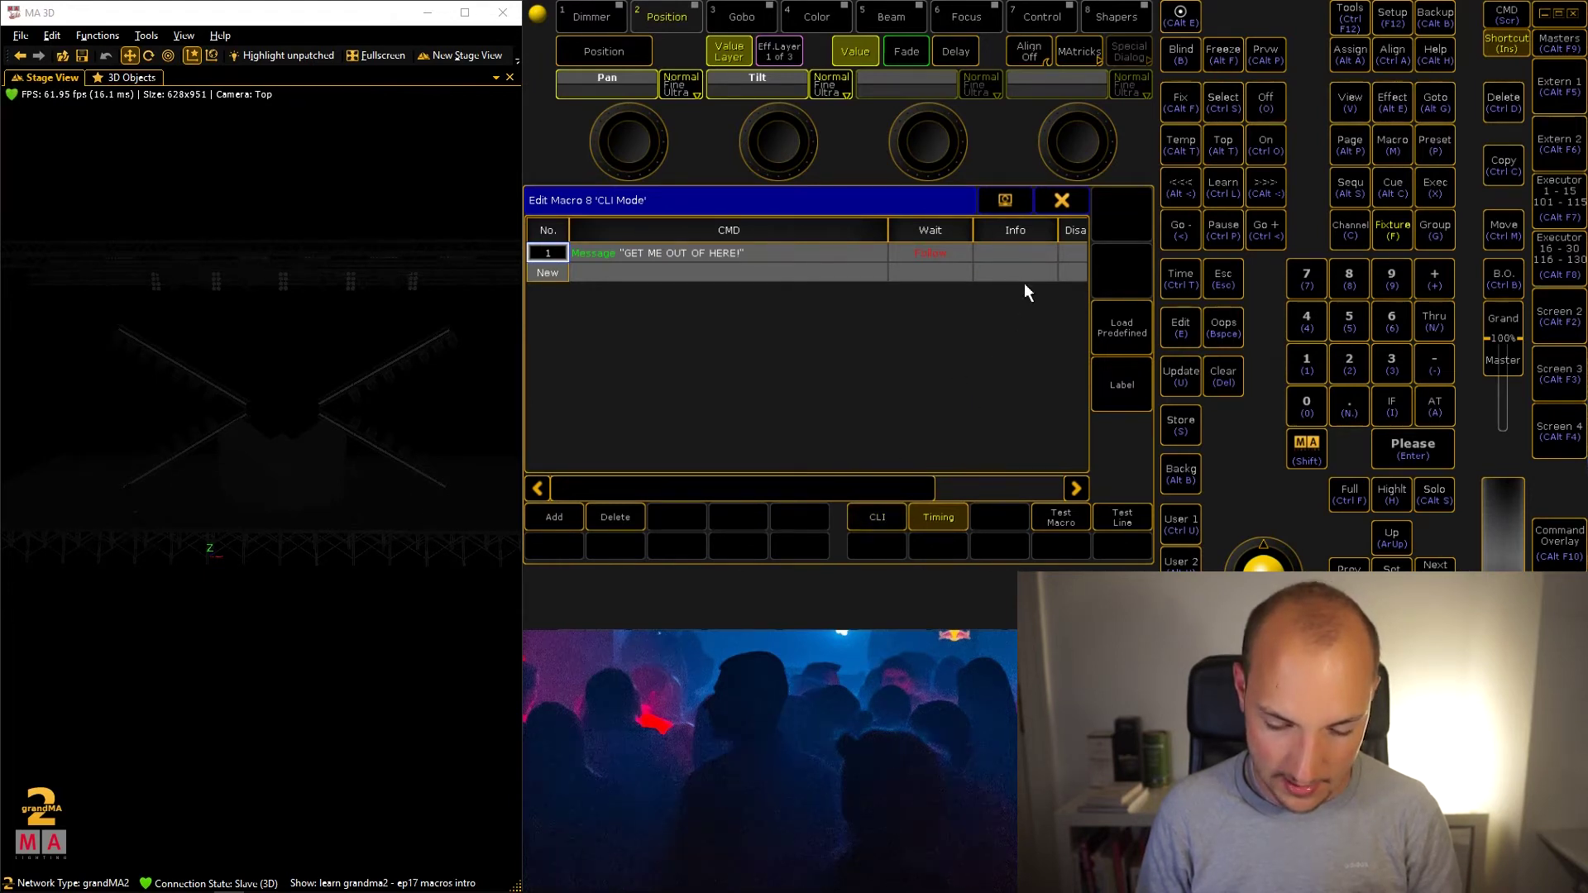
{"action": "left_click", "coordinate": [1062, 201]}
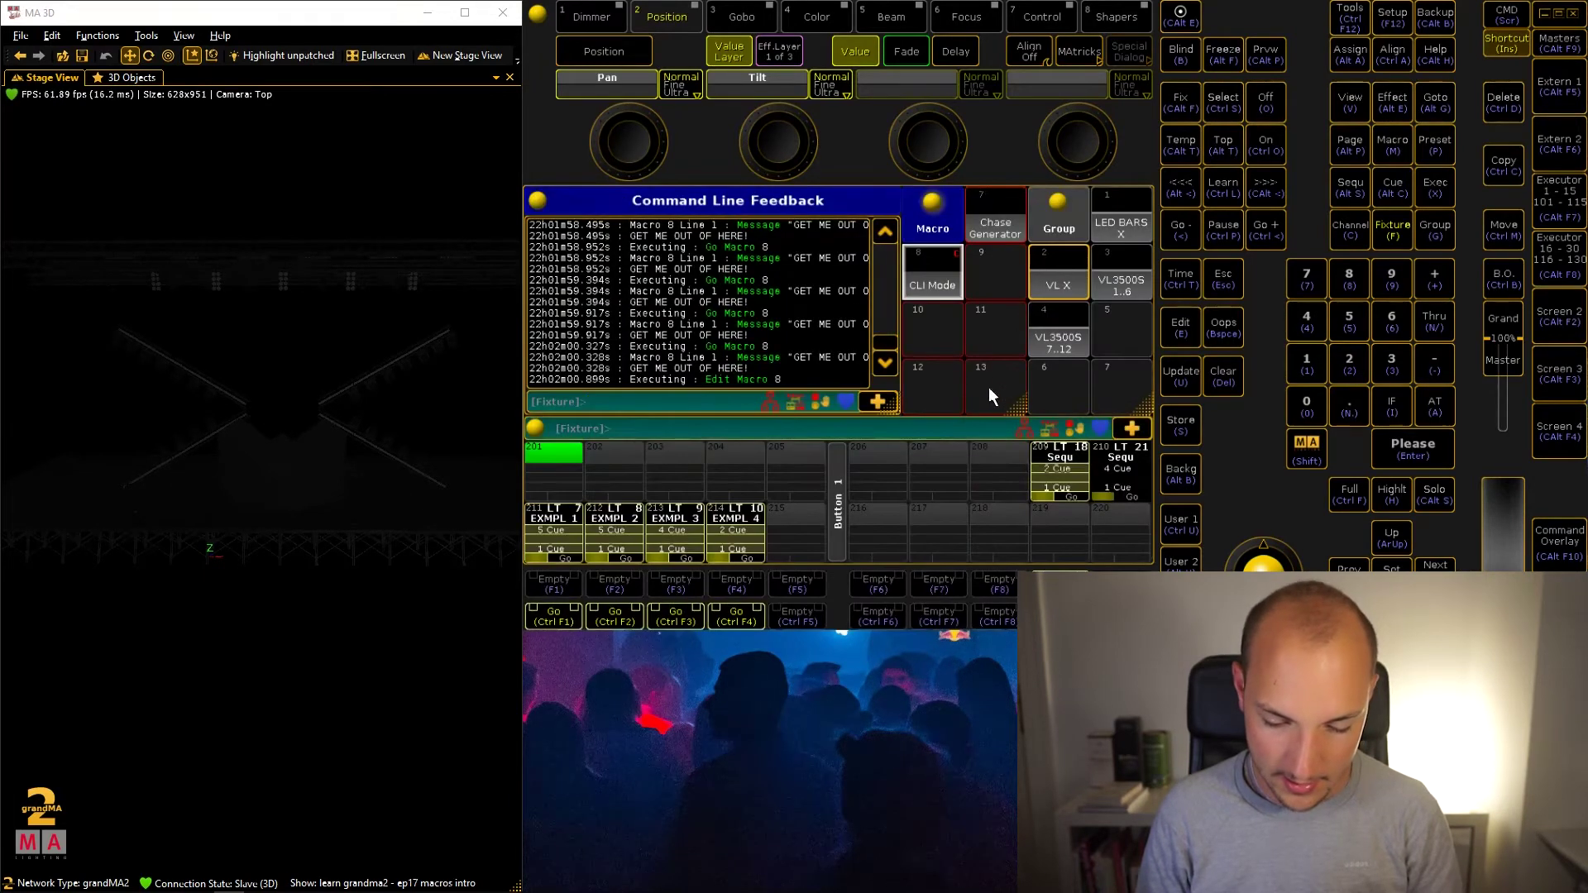
Step: Run macro 8 repeatedly with its CLI option off
{"action": "left_click", "coordinate": [942, 294]}
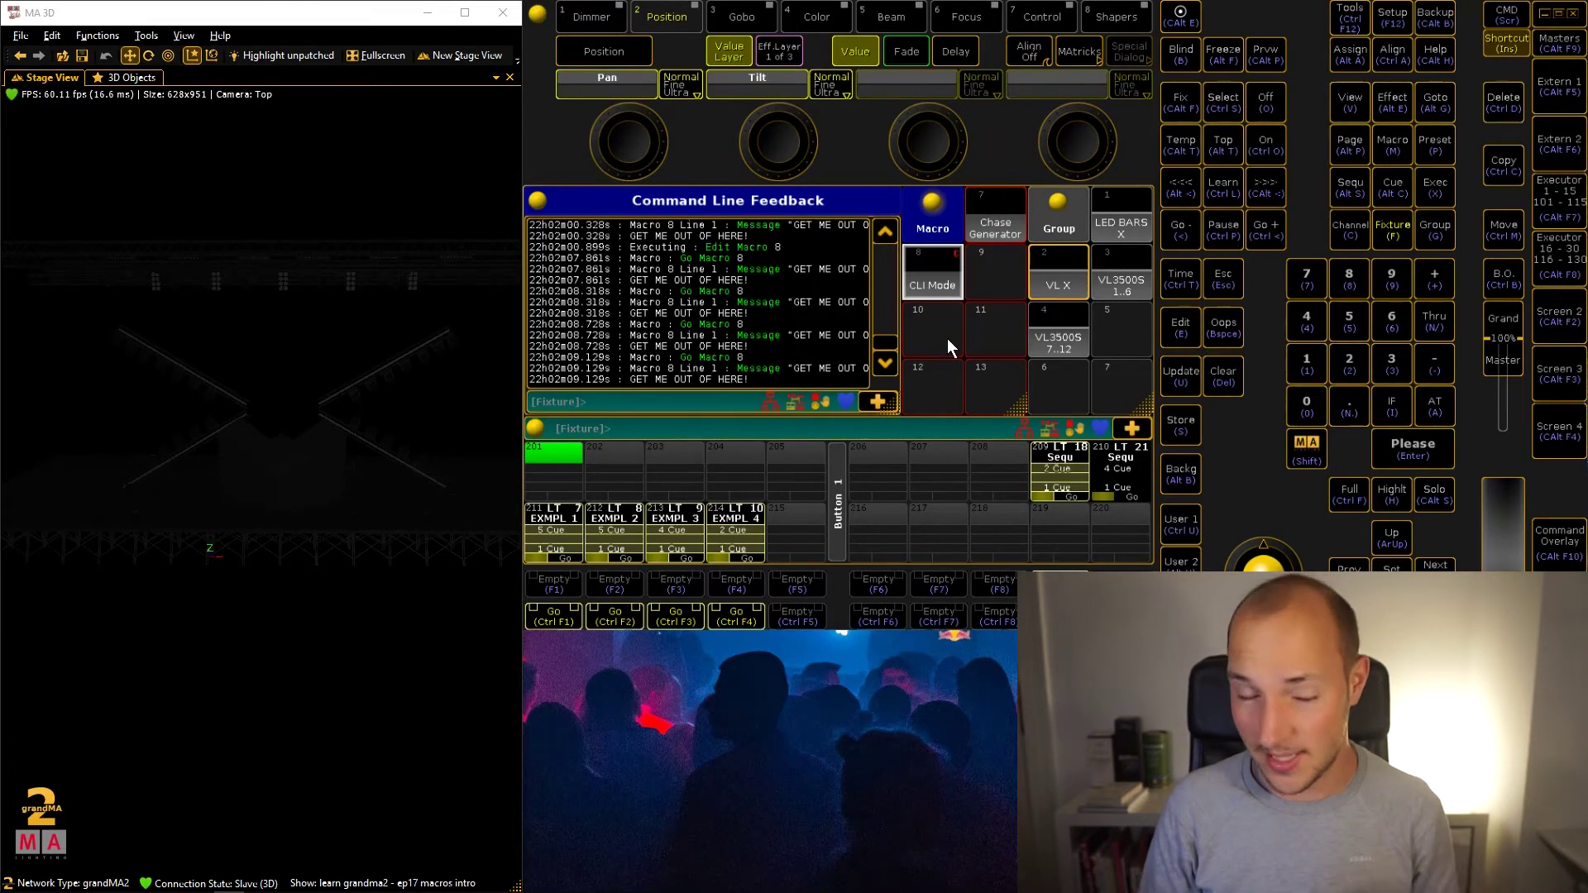
{"action": "left_click", "coordinate": [922, 270]}
{"action": "left_click", "coordinate": [923, 270]}
{"action": "left_click", "coordinate": [923, 270]}
{"action": "left_click", "coordinate": [924, 270]}
{"action": "left_click", "coordinate": [924, 270]}
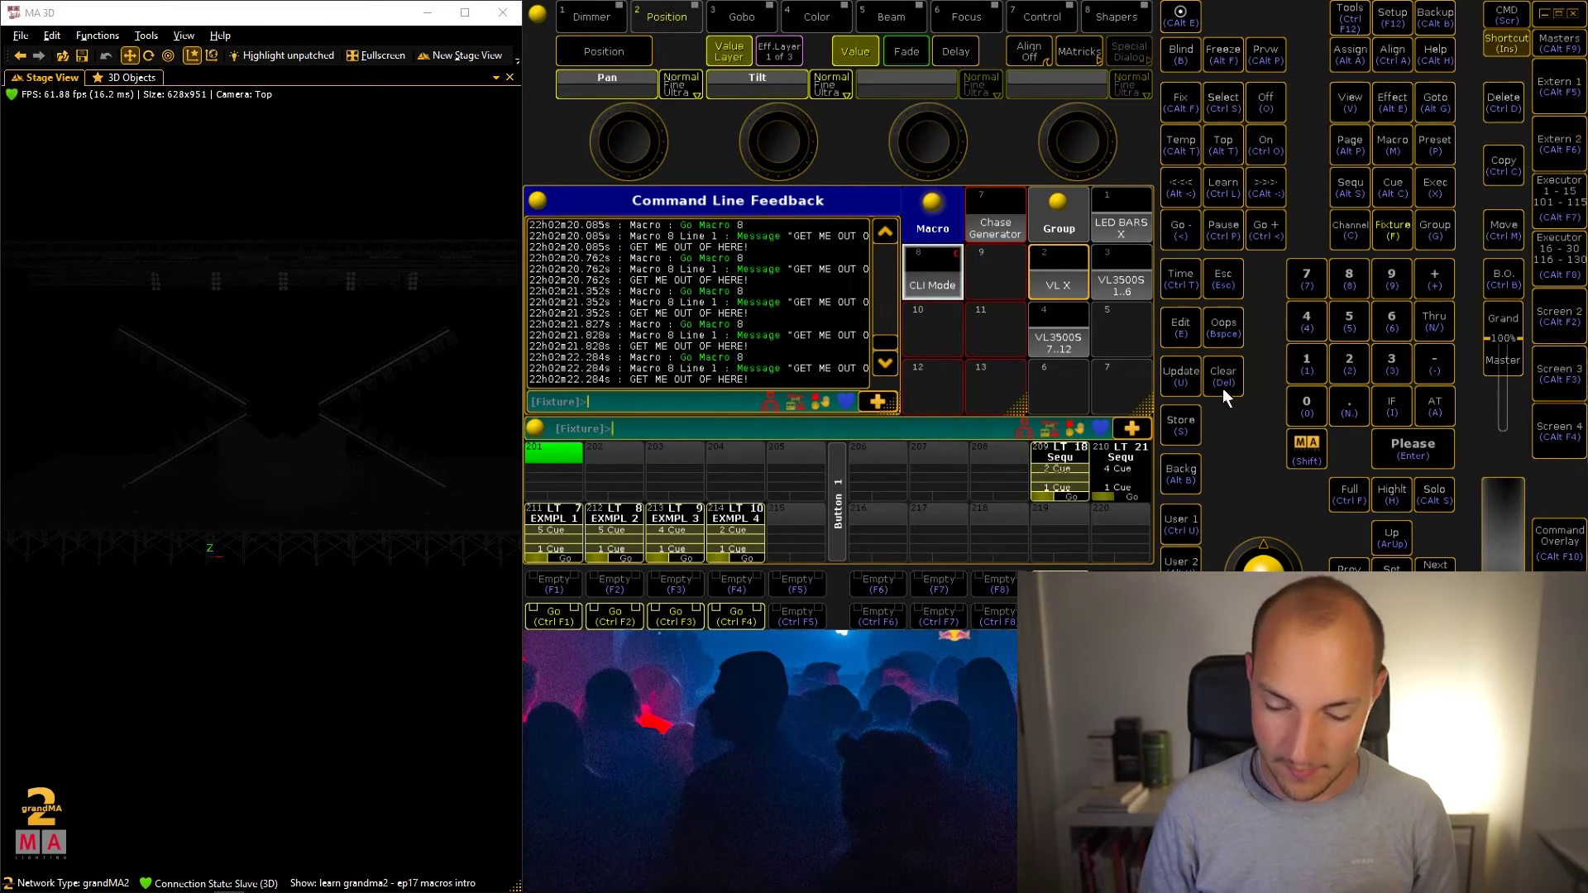
{"action": "left_click", "coordinate": [931, 270]}
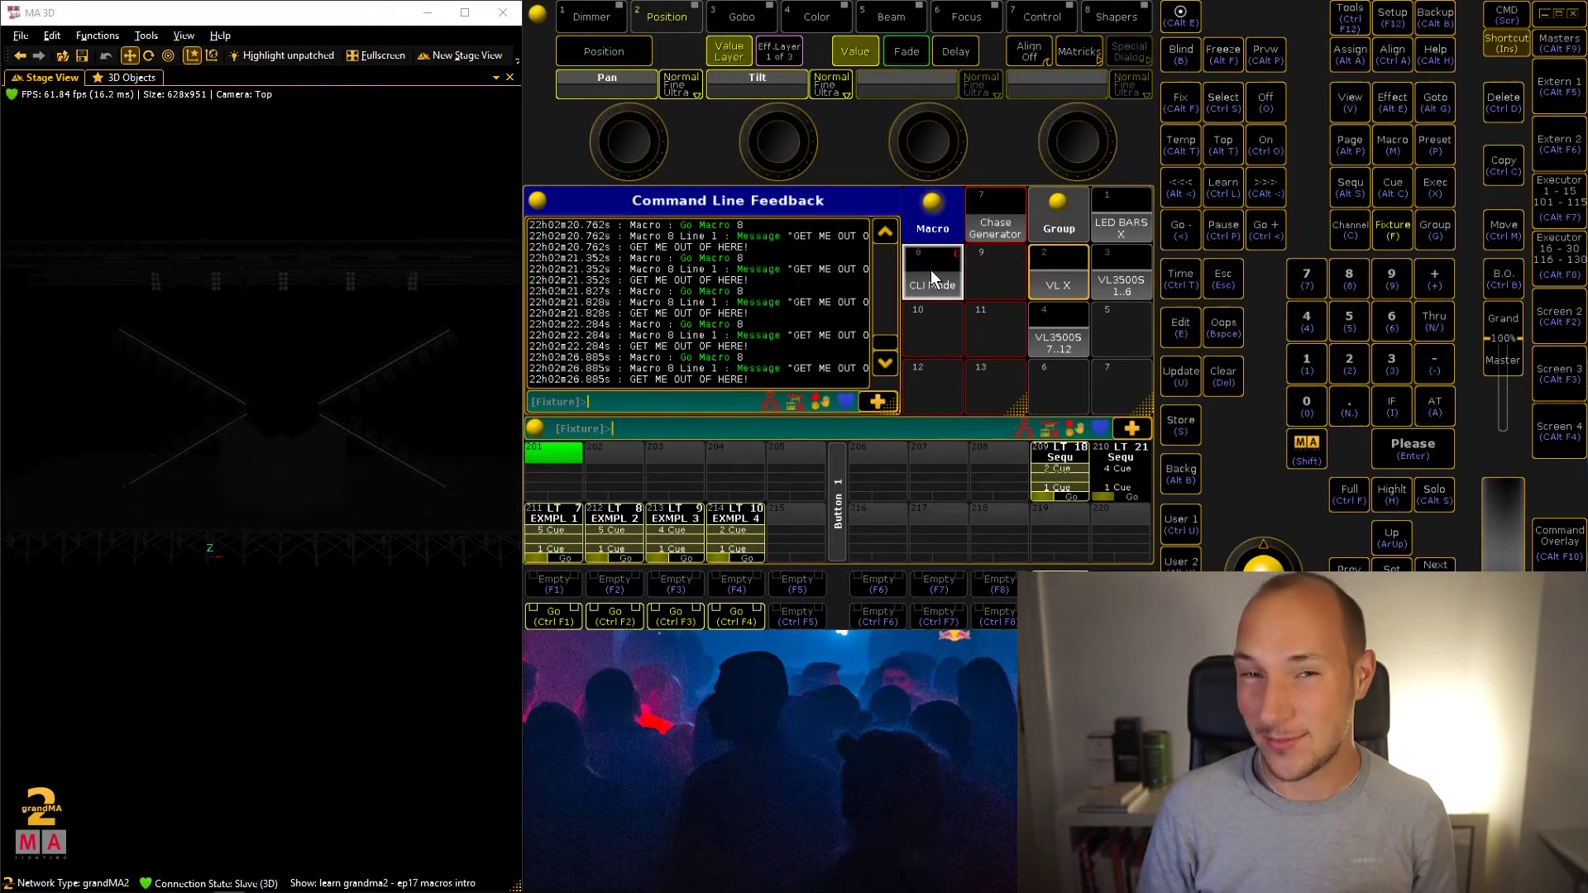
{"action": "left_click", "coordinate": [931, 270]}
{"action": "left_click", "coordinate": [931, 270]}
{"action": "left_click", "coordinate": [935, 273]}
{"action": "left_click", "coordinate": [935, 273]}
{"action": "left_click", "coordinate": [937, 276]}
{"action": "left_click", "coordinate": [937, 276]}
{"action": "left_click", "coordinate": [936, 276]}
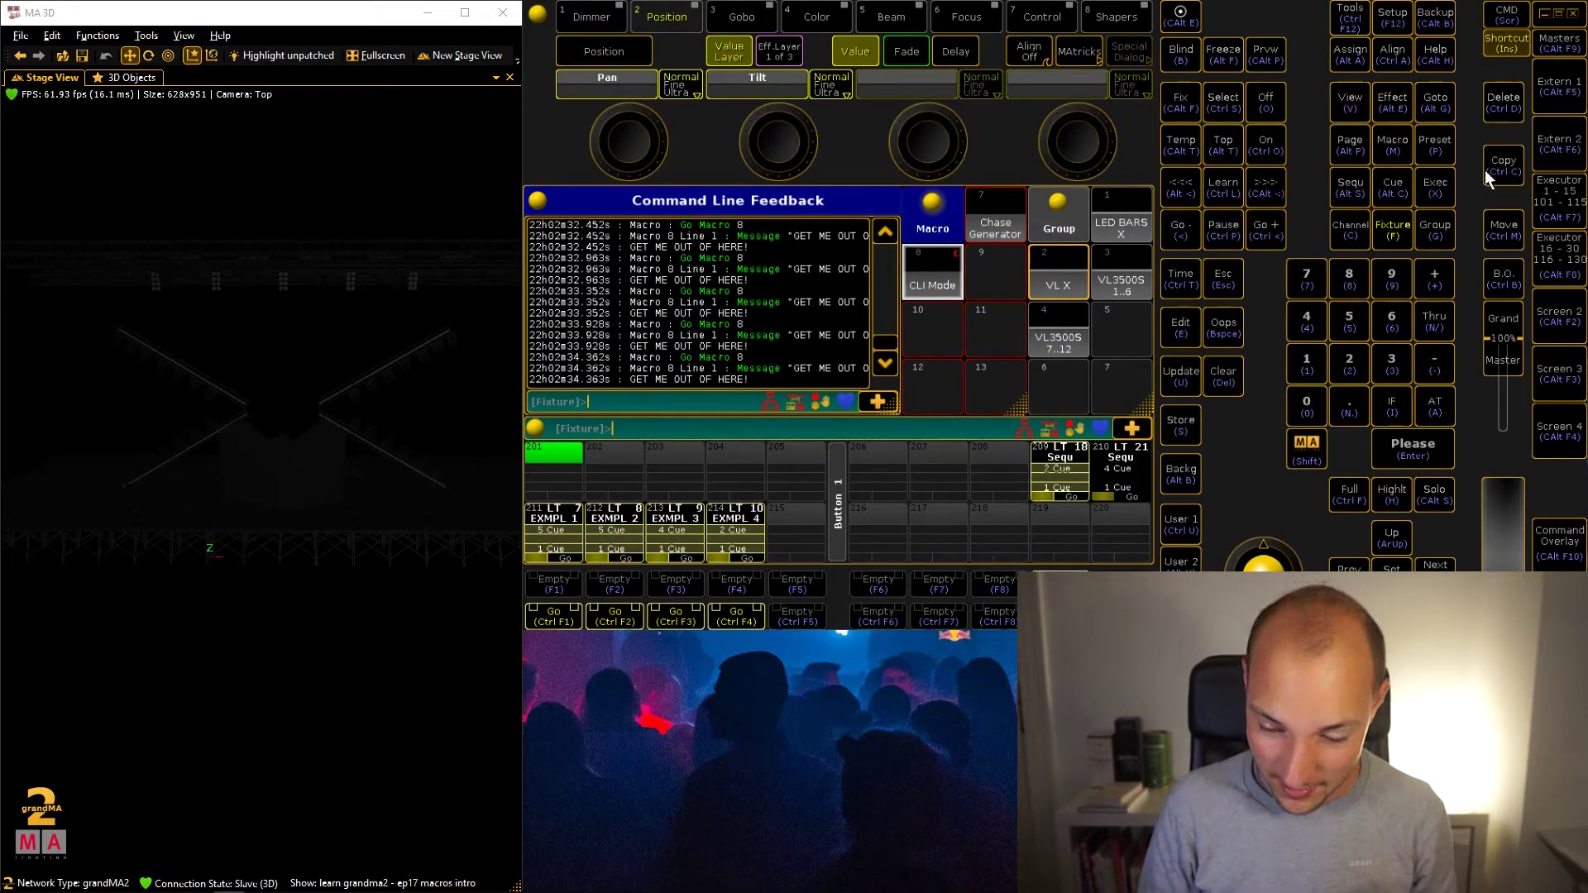
Step: Run macro 8 while a Move command is pending, and try to execute Move on macro 9
{"action": "left_click", "coordinate": [1505, 228]}
{"action": "left_click", "coordinate": [925, 285]}
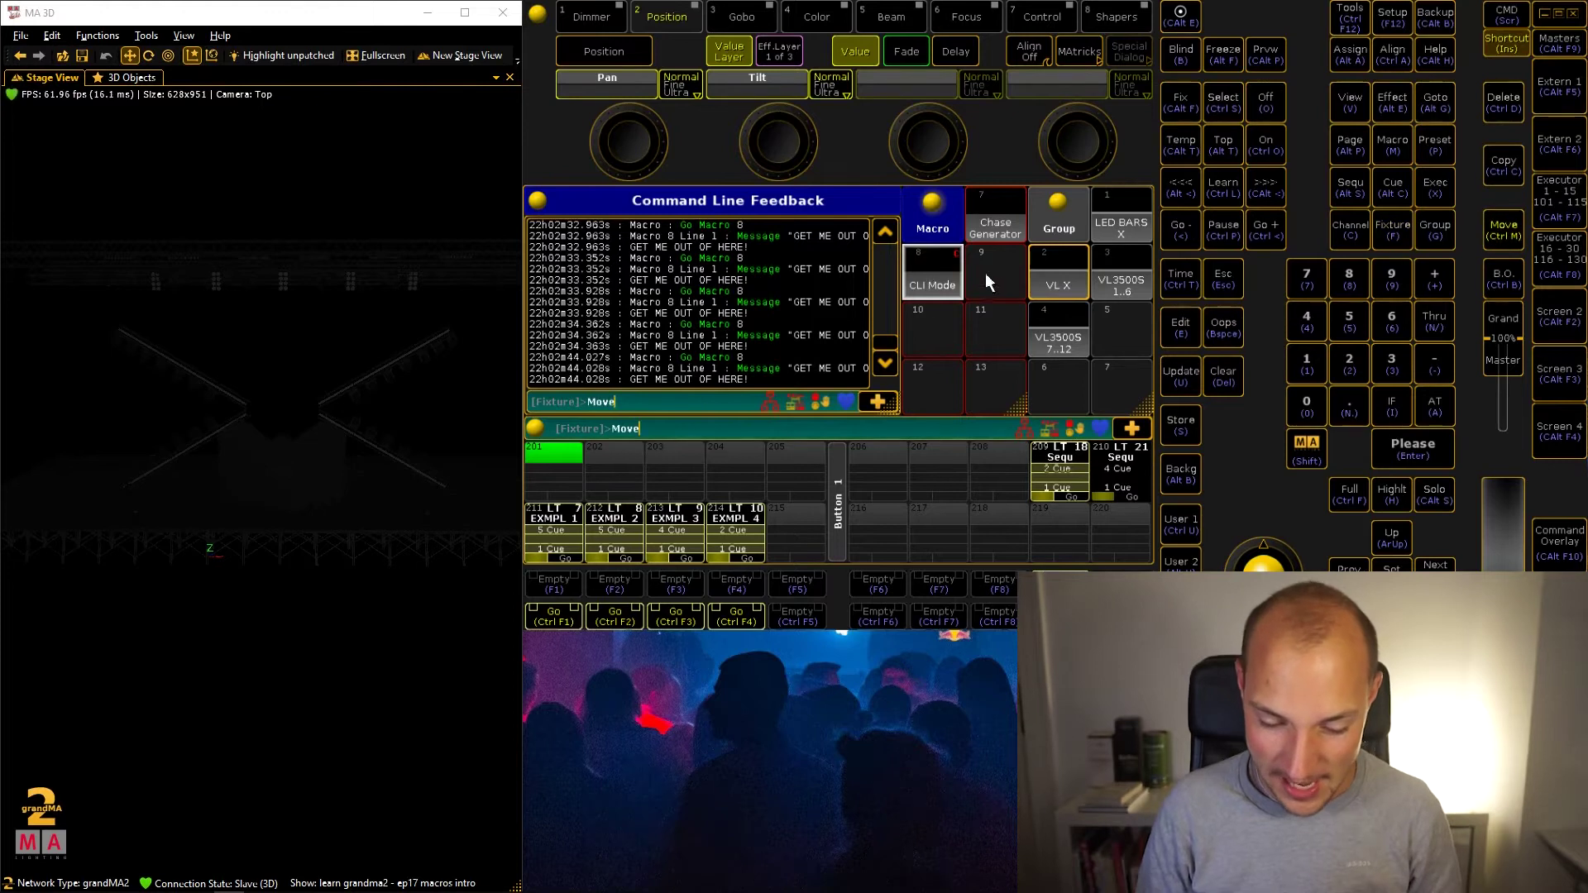
{"action": "left_click", "coordinate": [984, 286]}
{"action": "left_click", "coordinate": [1417, 451]}
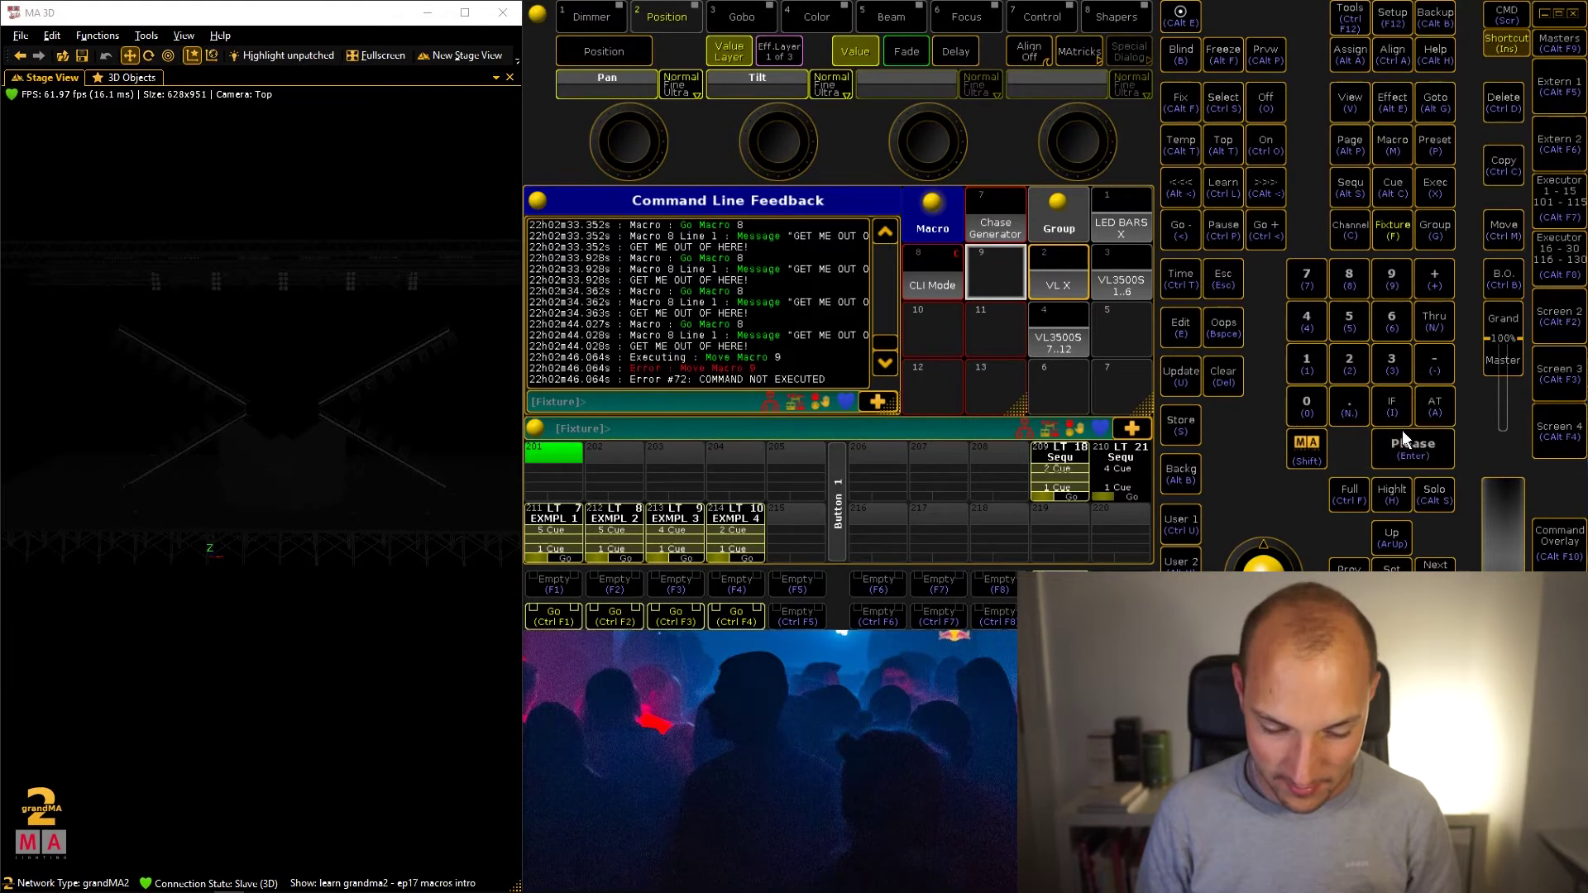
Step: Run macro 8 while a Delete command is pending, and clear the command line
{"action": "left_click", "coordinate": [1496, 102]}
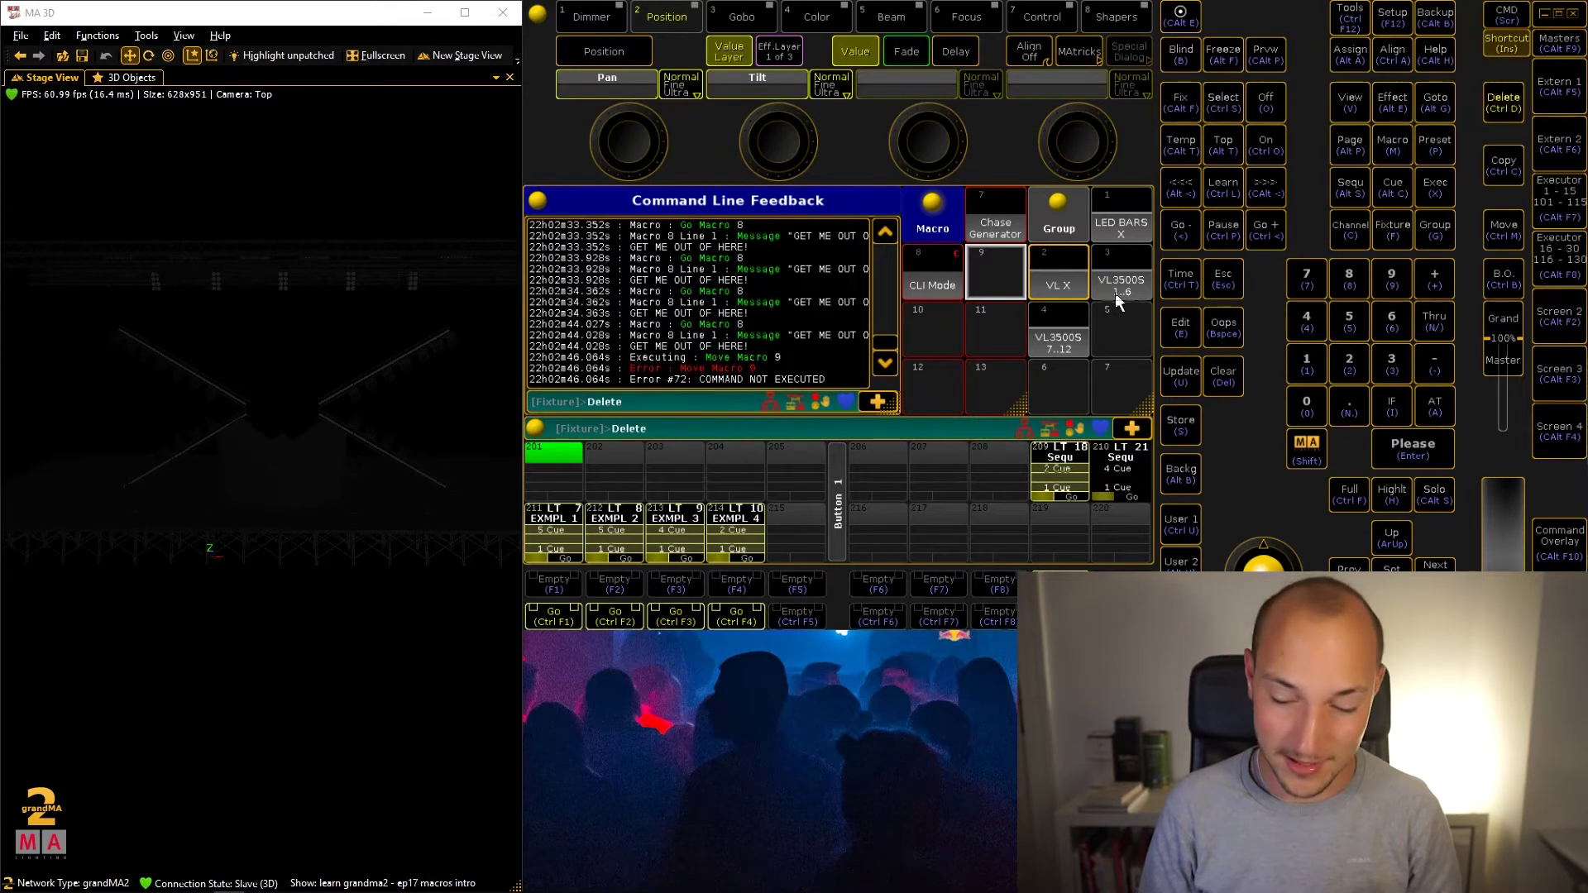
{"action": "left_click", "coordinate": [943, 291]}
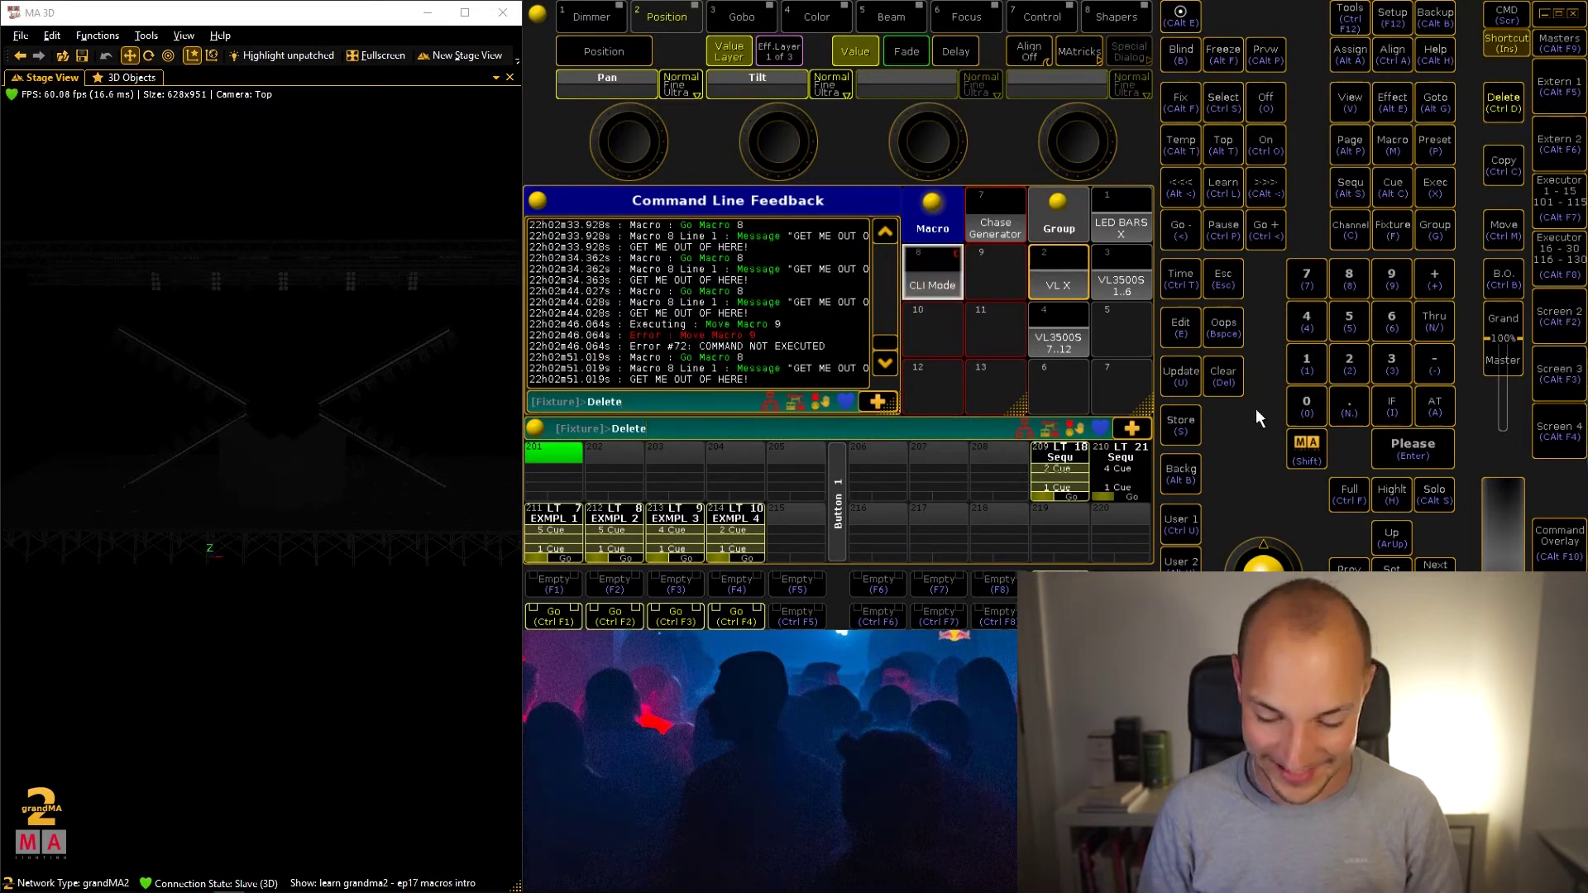
{"action": "triple_click", "coordinate": [1223, 366]}
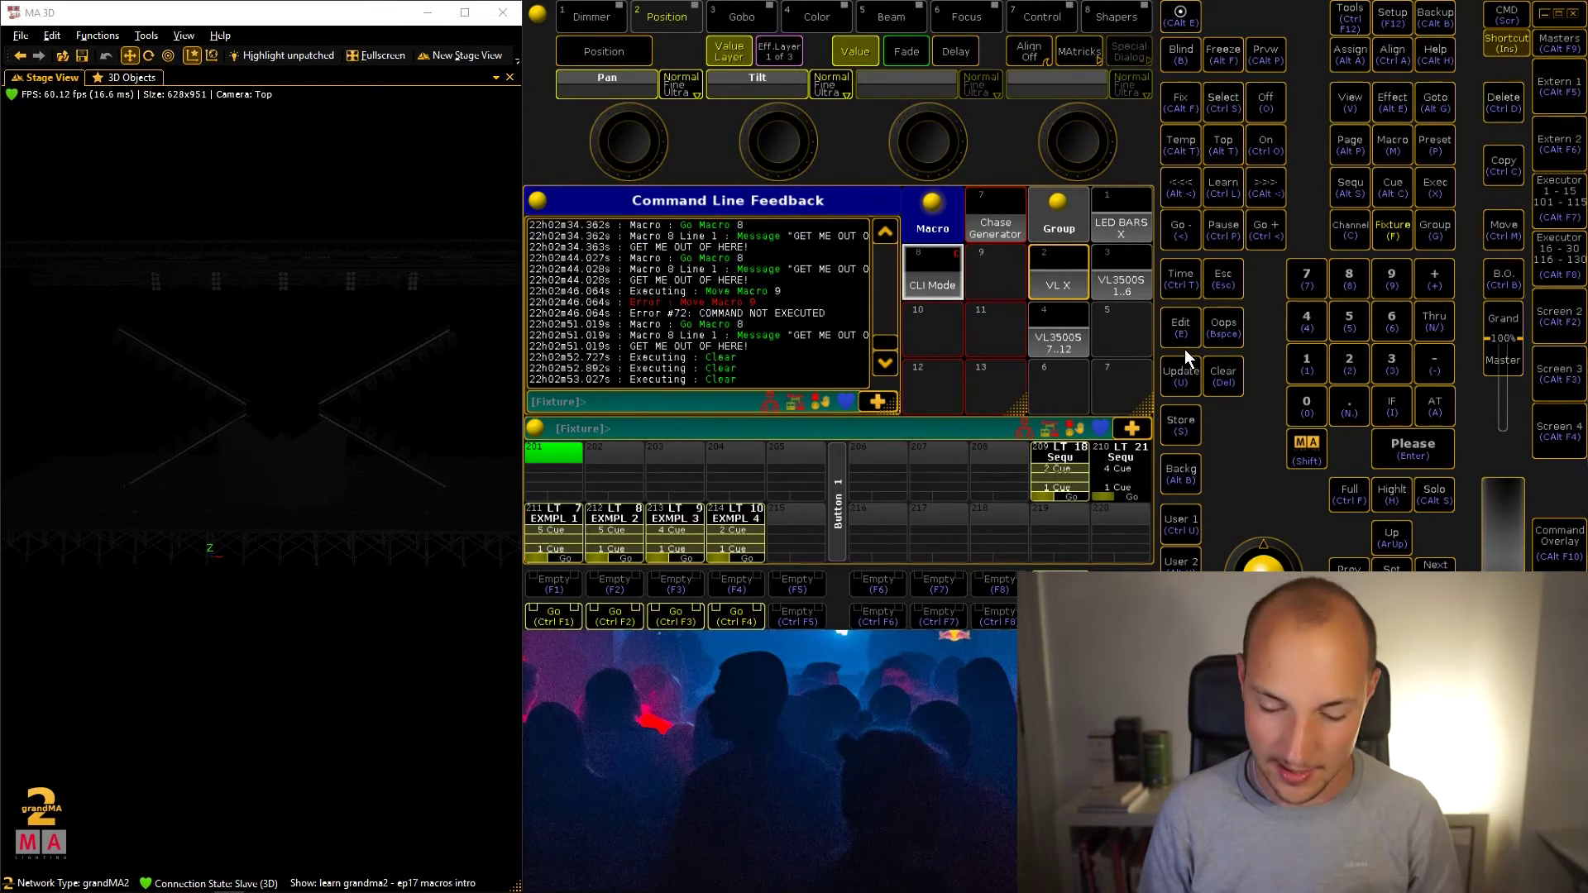
Step: Open the macro with the command Edit Macro 8, turn its CLI option on, and close the editor
{"action": "left_click", "coordinate": [1181, 325]}
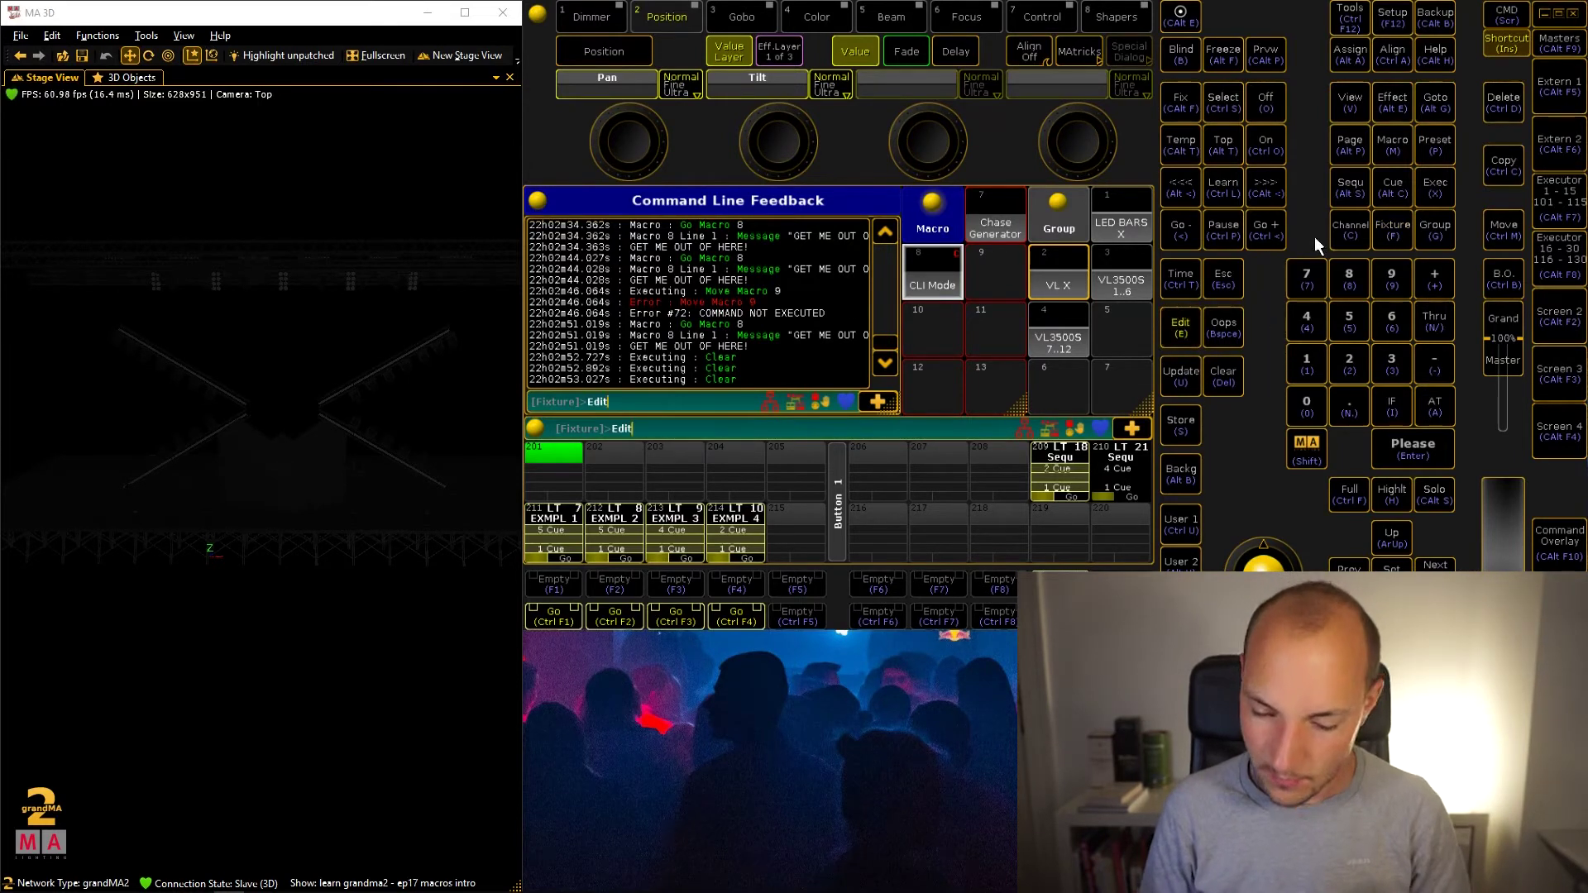
{"action": "left_click", "coordinate": [1397, 138]}
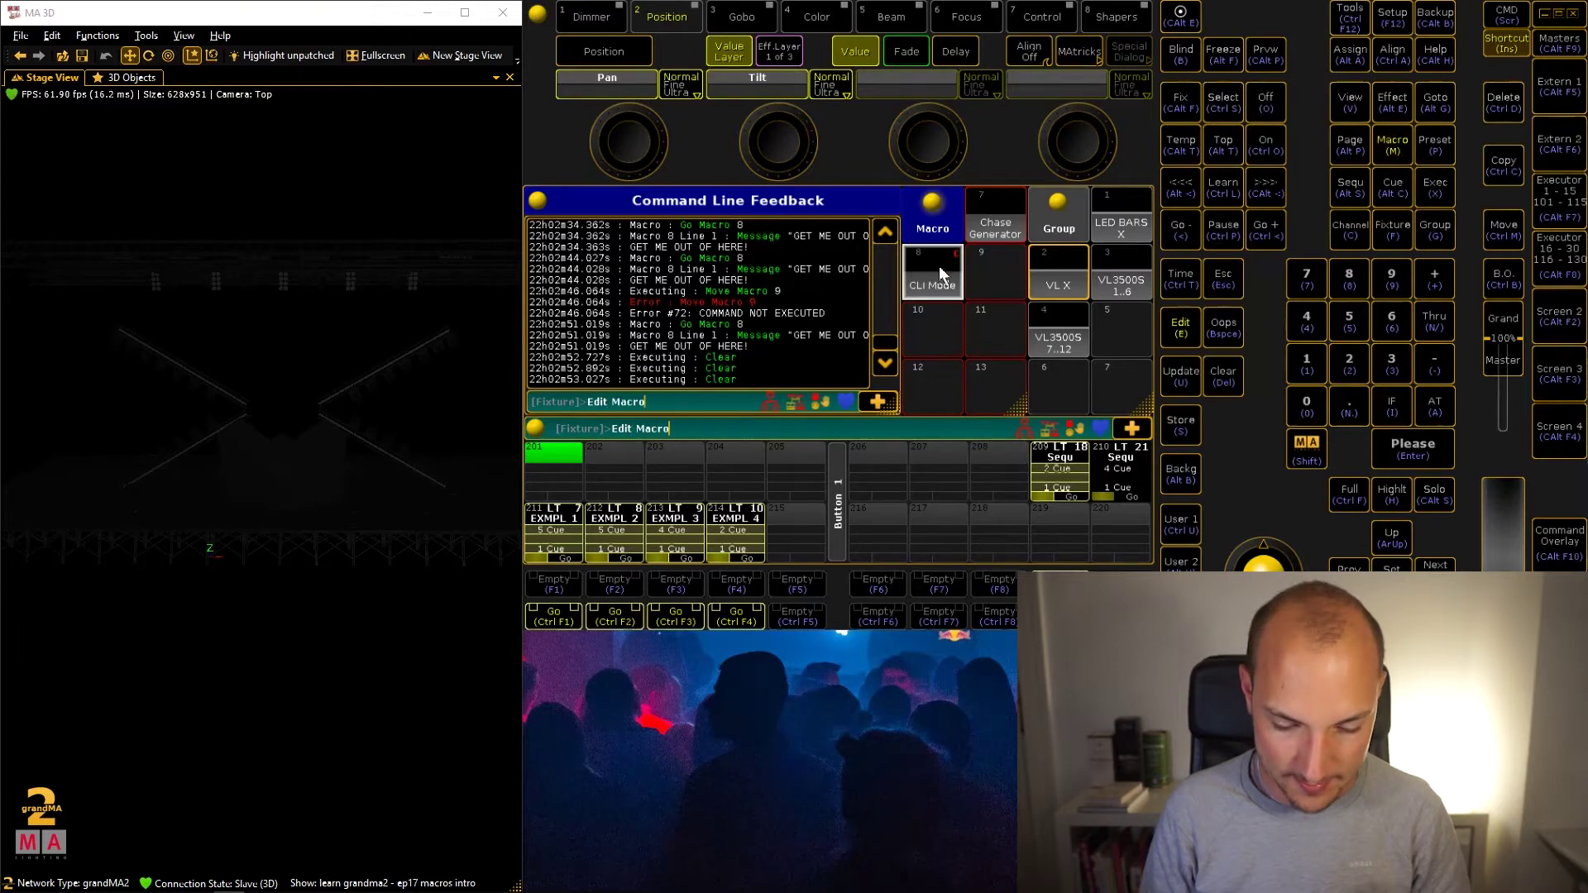
{"action": "left_click", "coordinate": [1351, 278]}
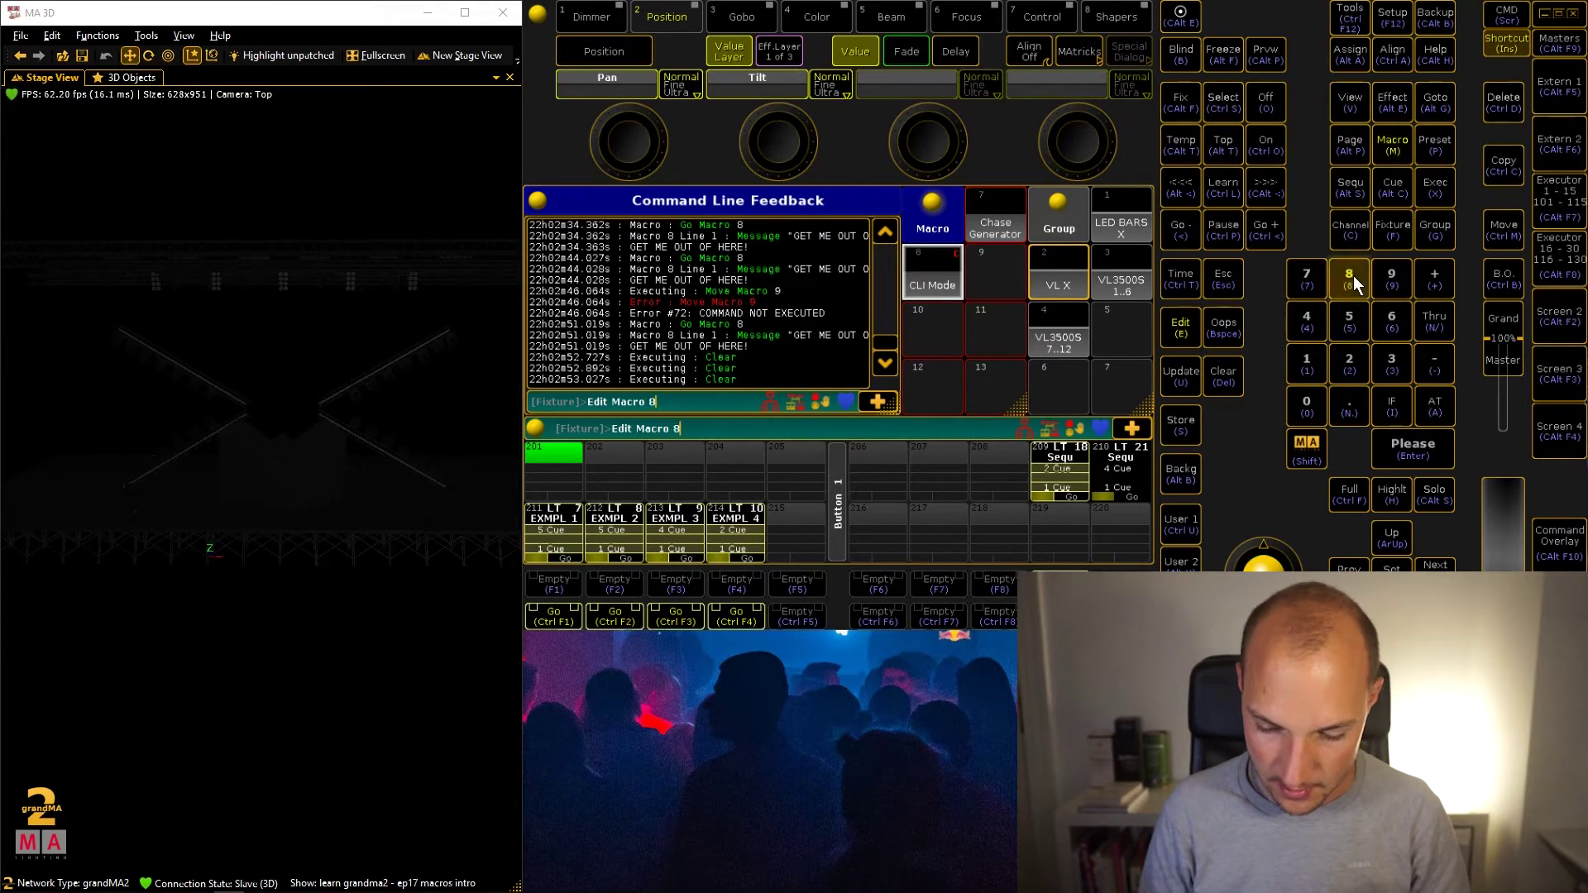
{"action": "left_click", "coordinate": [1413, 447]}
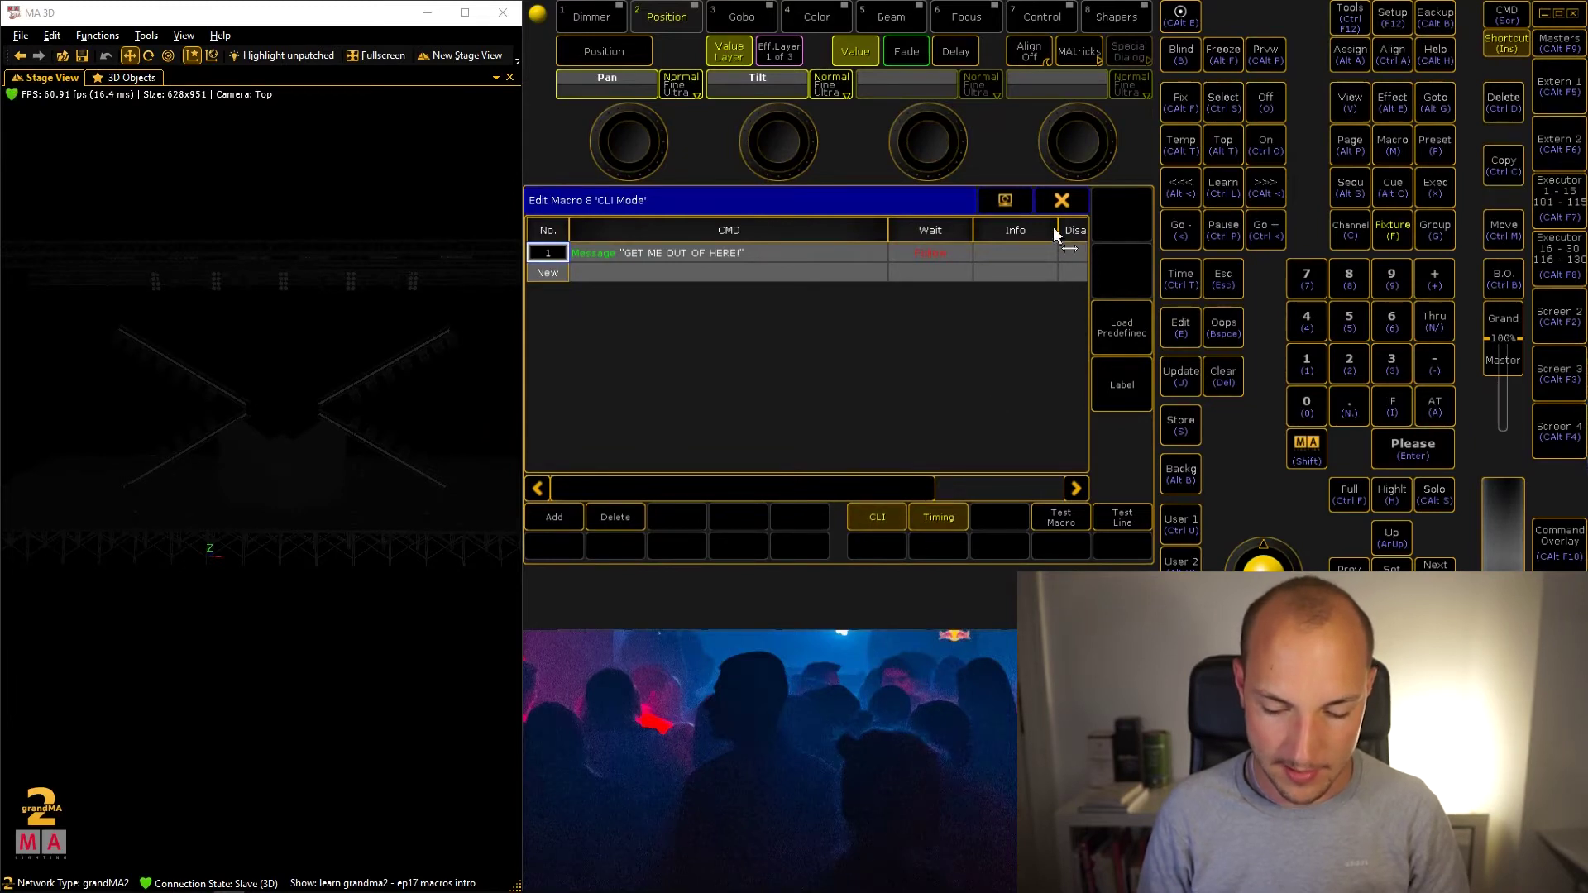
{"action": "left_click", "coordinate": [1062, 201]}
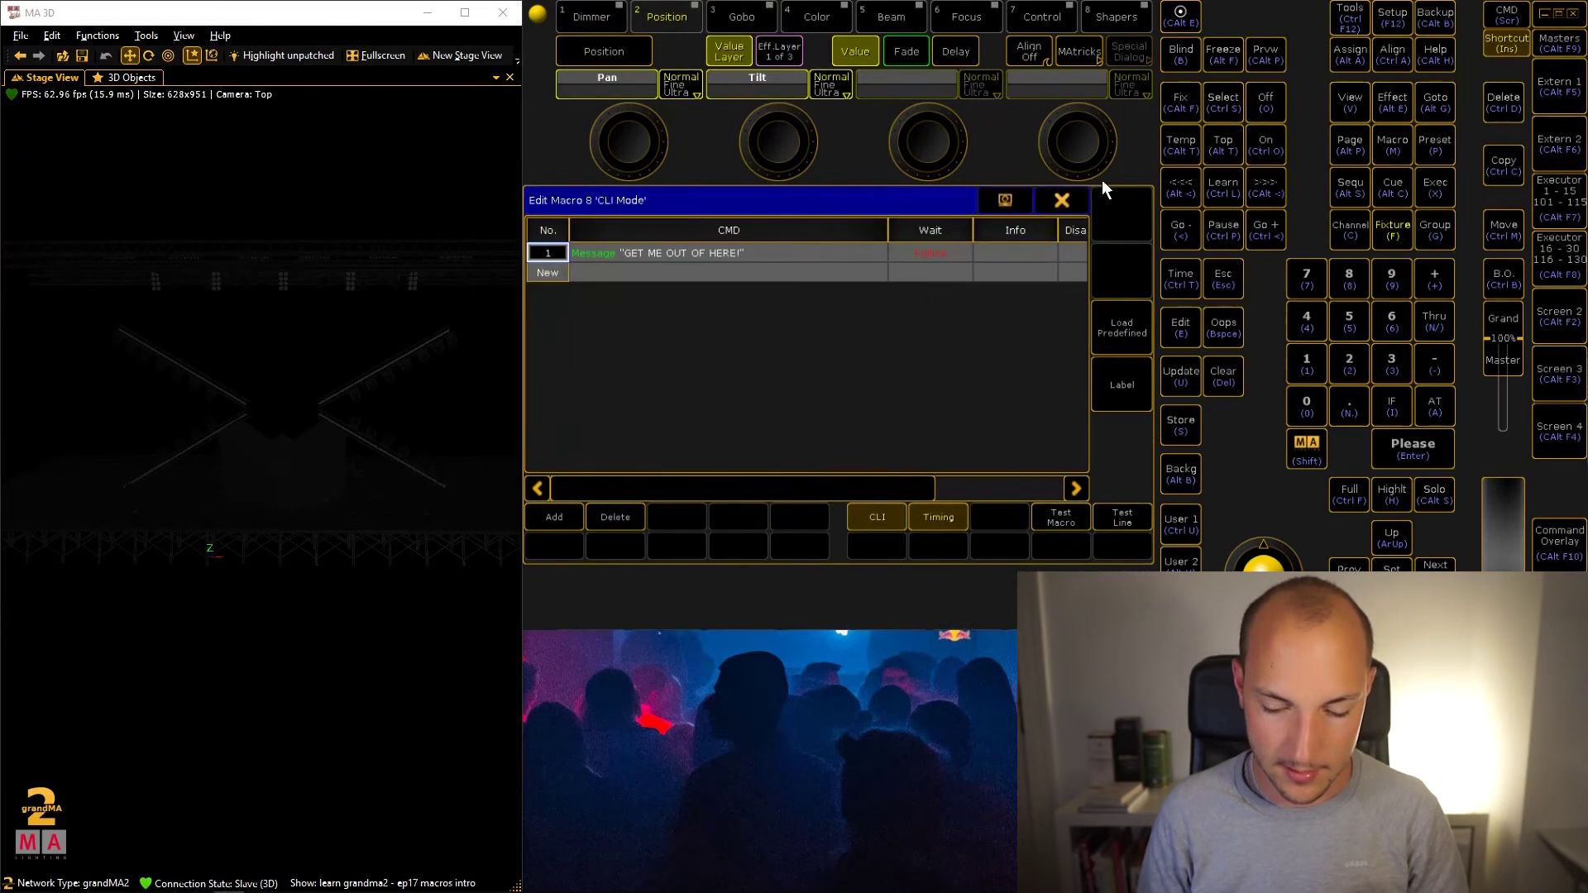
{"action": "left_click", "coordinate": [1078, 198]}
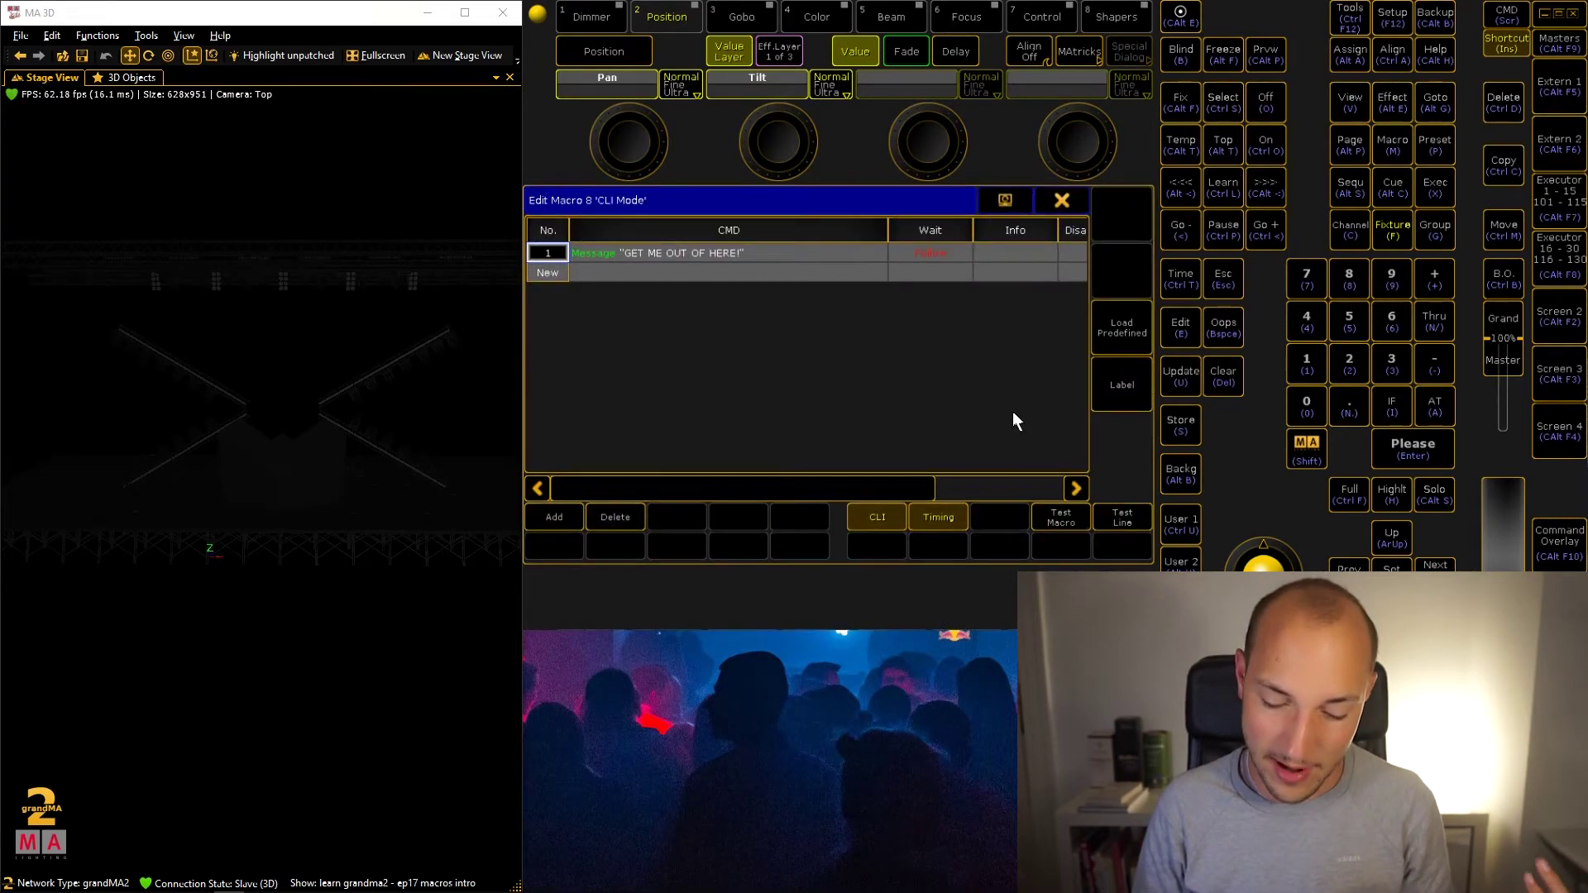
{"action": "key", "text": "Escape"}
Step: Try to run the empty macro 9, and check the CLI option in macro 8's editor
{"action": "left_click", "coordinate": [991, 263]}
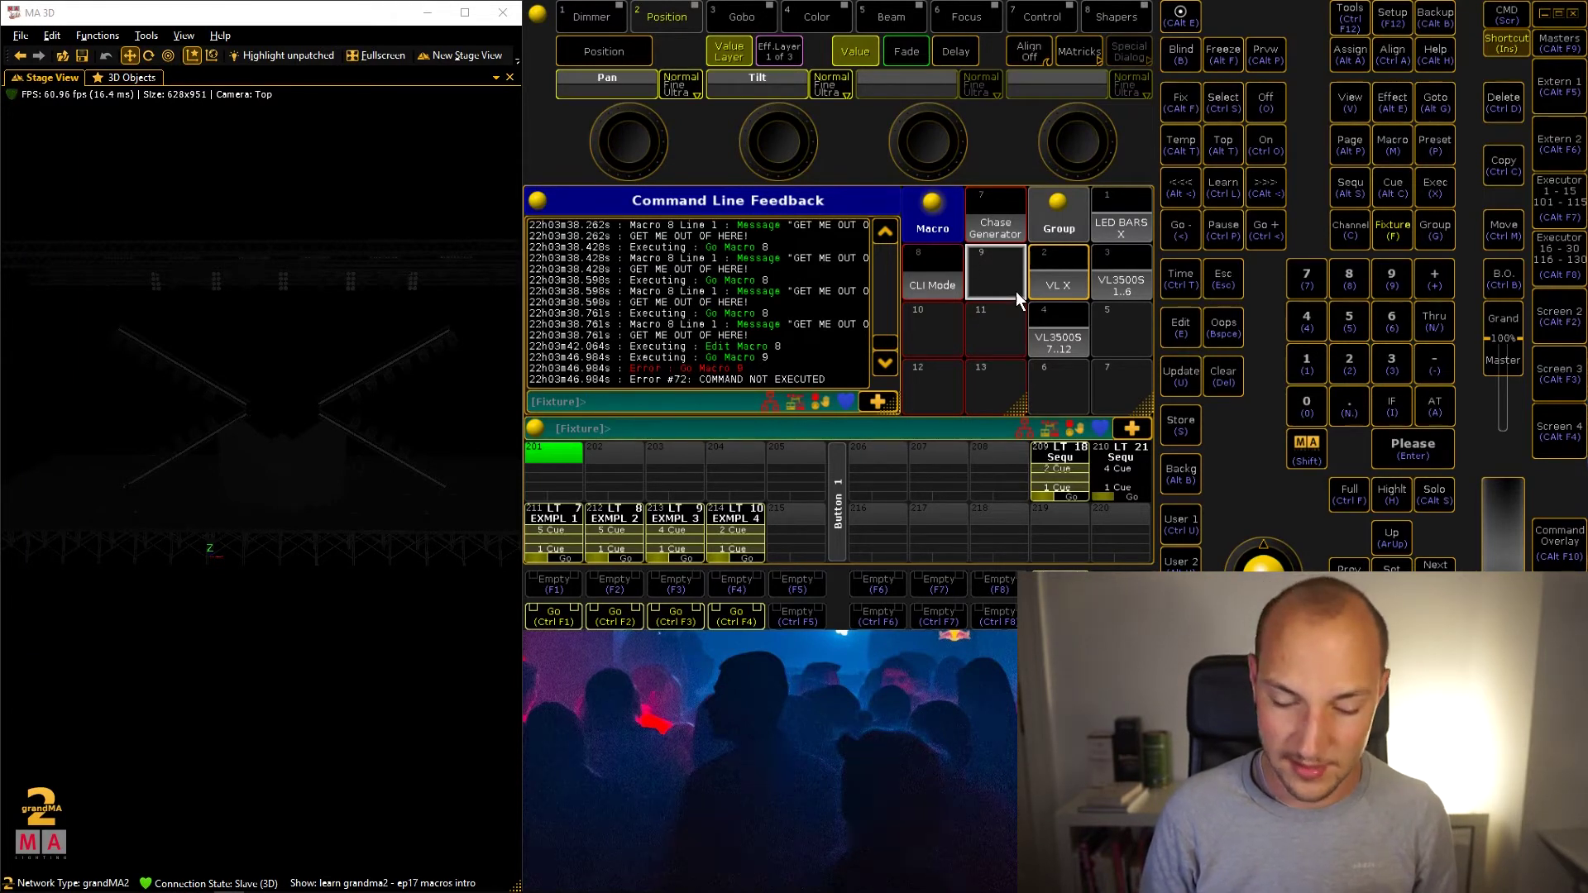
{"action": "right_click", "coordinate": [948, 281]}
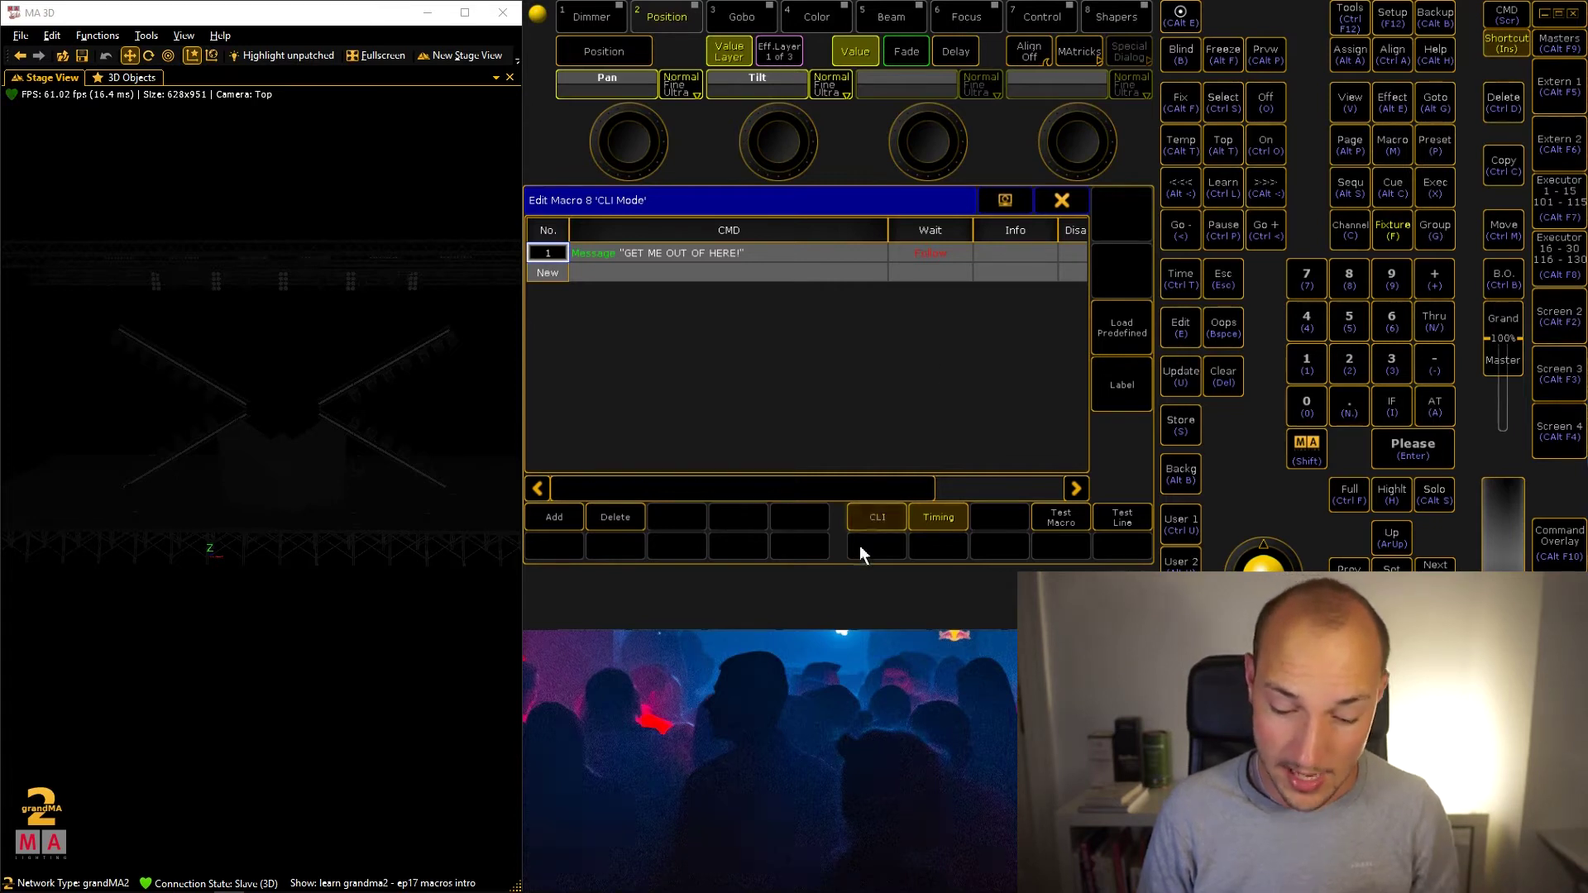
{"action": "left_click", "coordinate": [1062, 201]}
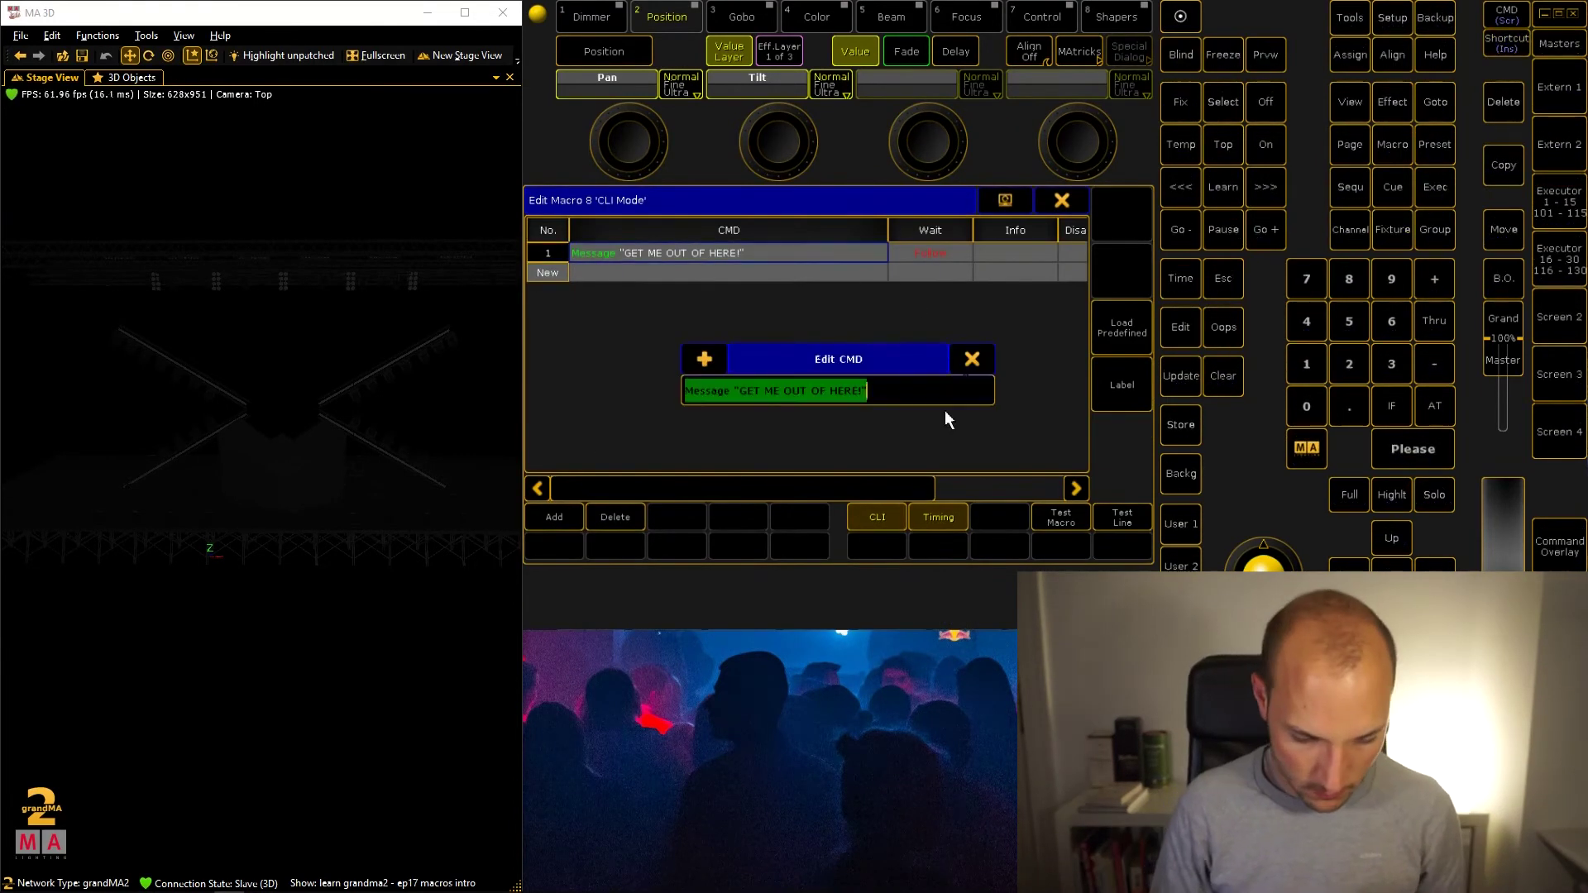
Step: Select Fixture 1 Thru 100 from the command line and open macro 8 for editing
{"action": "type", "text": "1"}
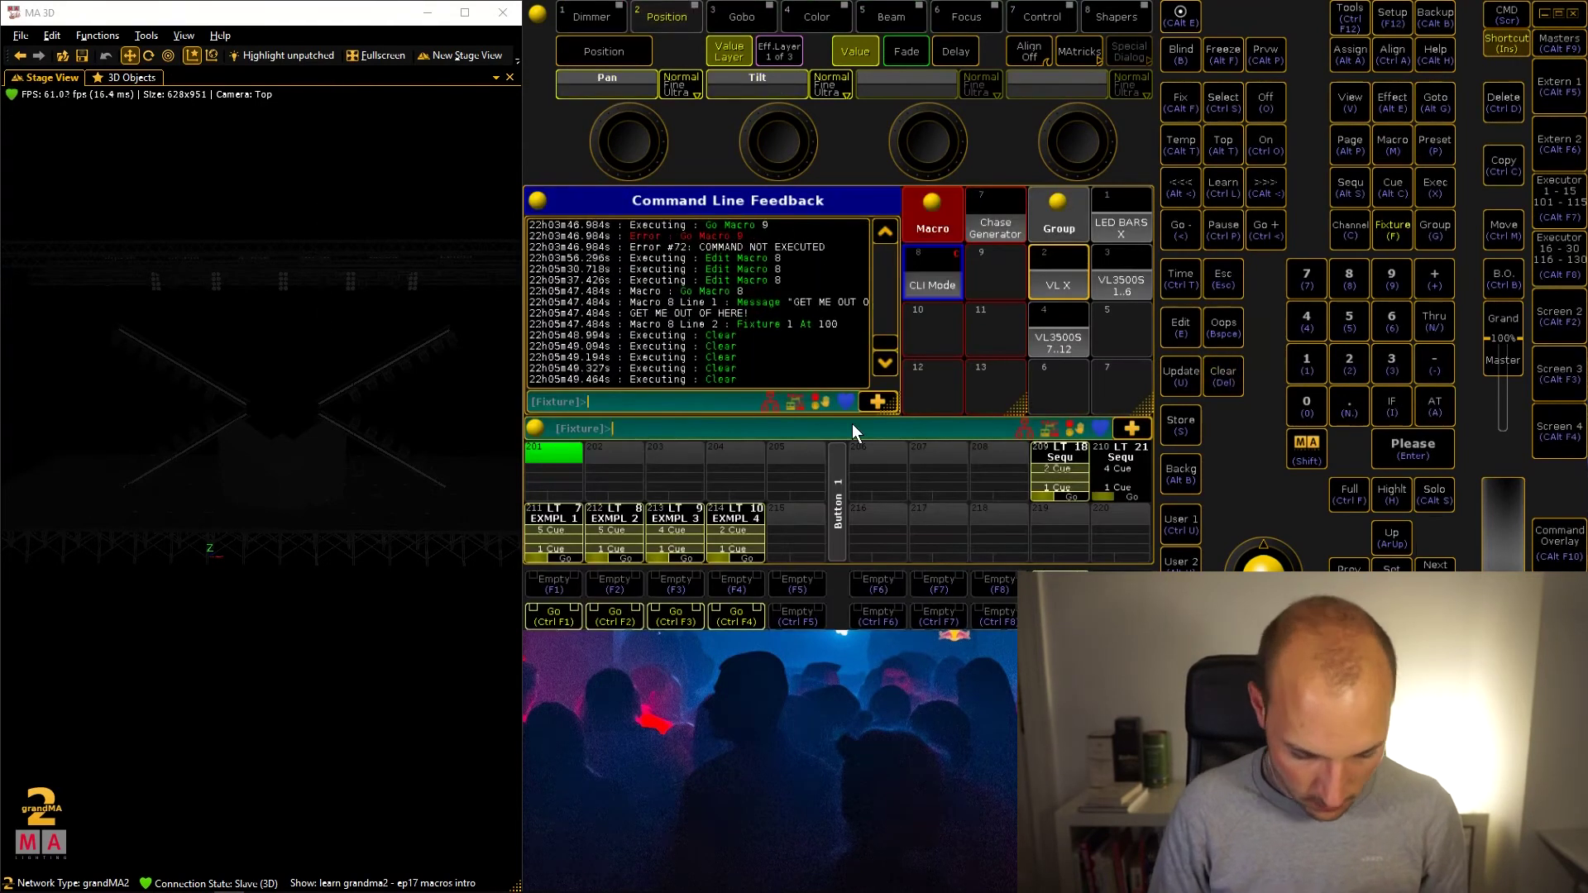
{"action": "type", "text": "a"}
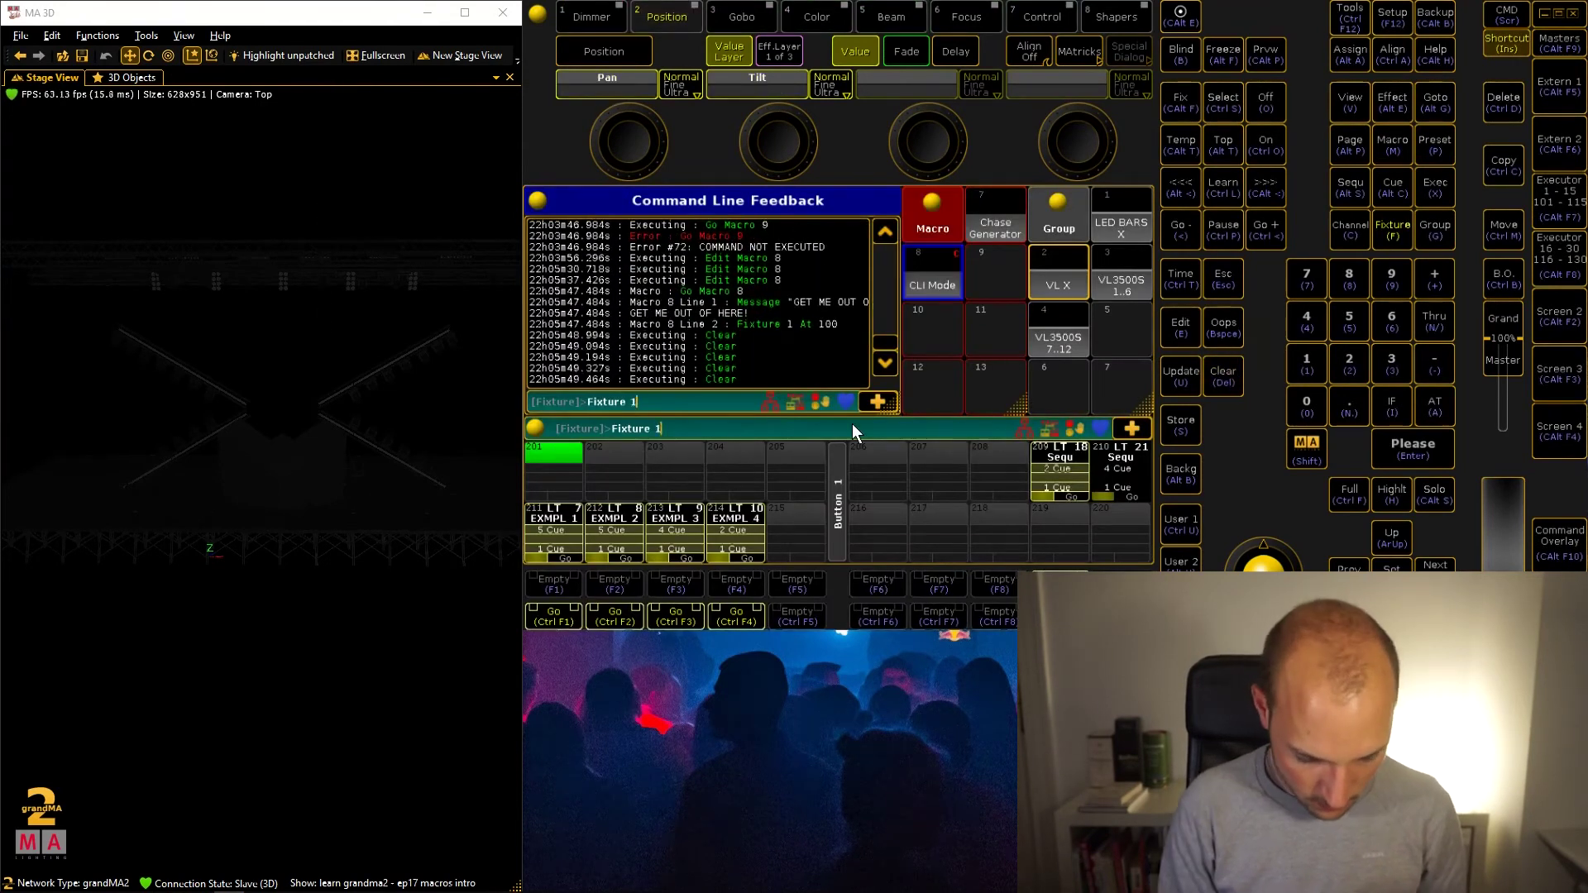
{"action": "type", "text": "100"}
{"action": "key", "text": "Return"}
{"action": "key", "text": "e"}
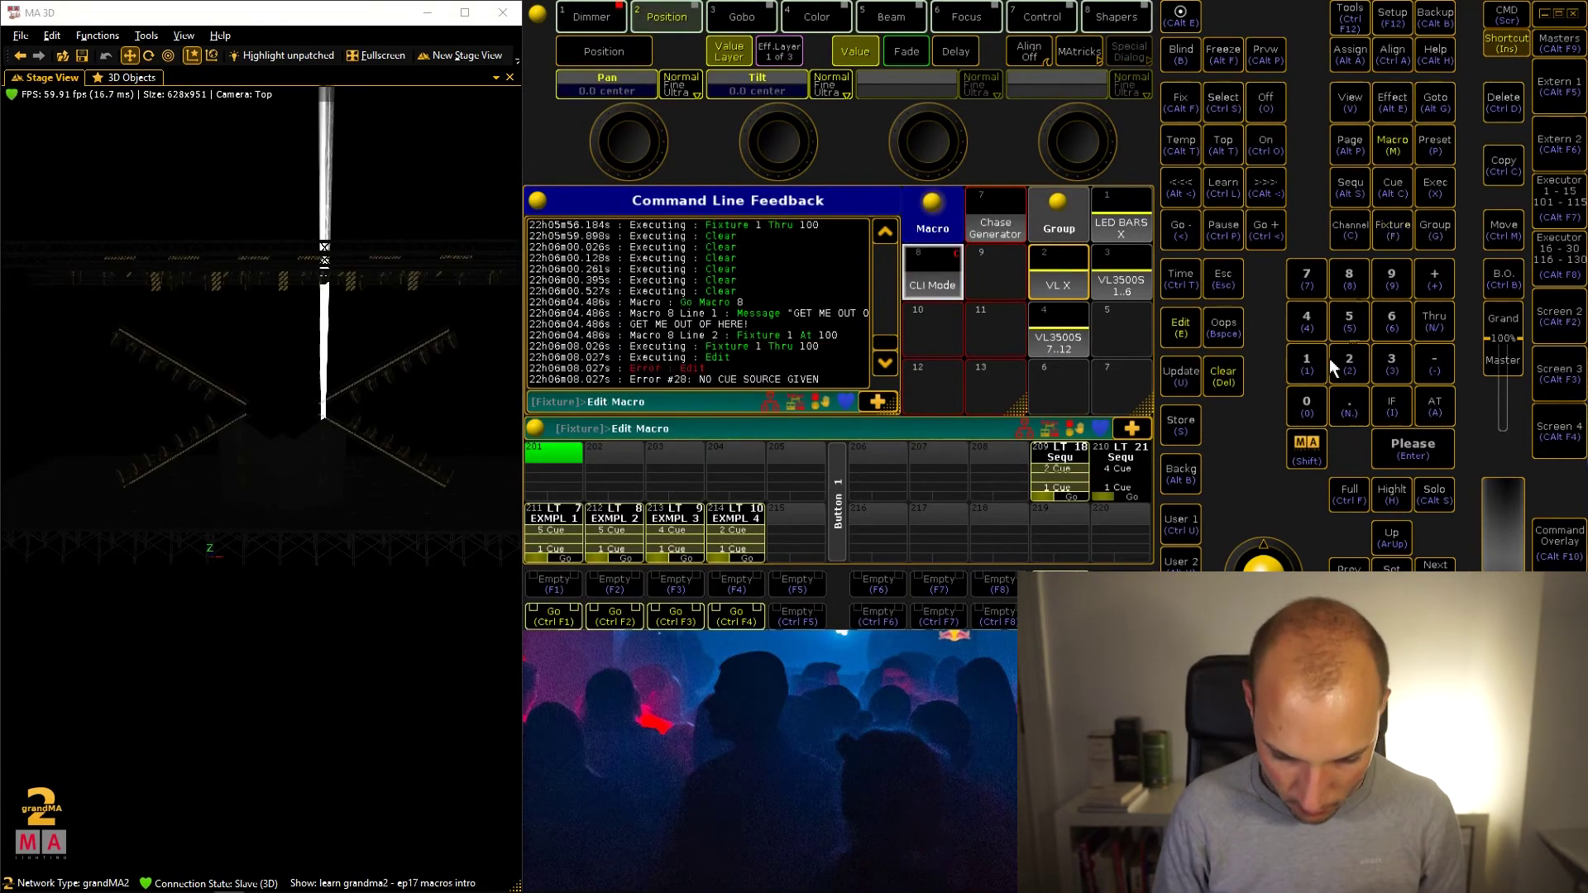
{"action": "left_click", "coordinate": [933, 285]}
Step: Enter Fixture 1 Thru 100, run macro 8 with that command pending, and clear the programmer
{"action": "type", "text": "1 Thru 100"}
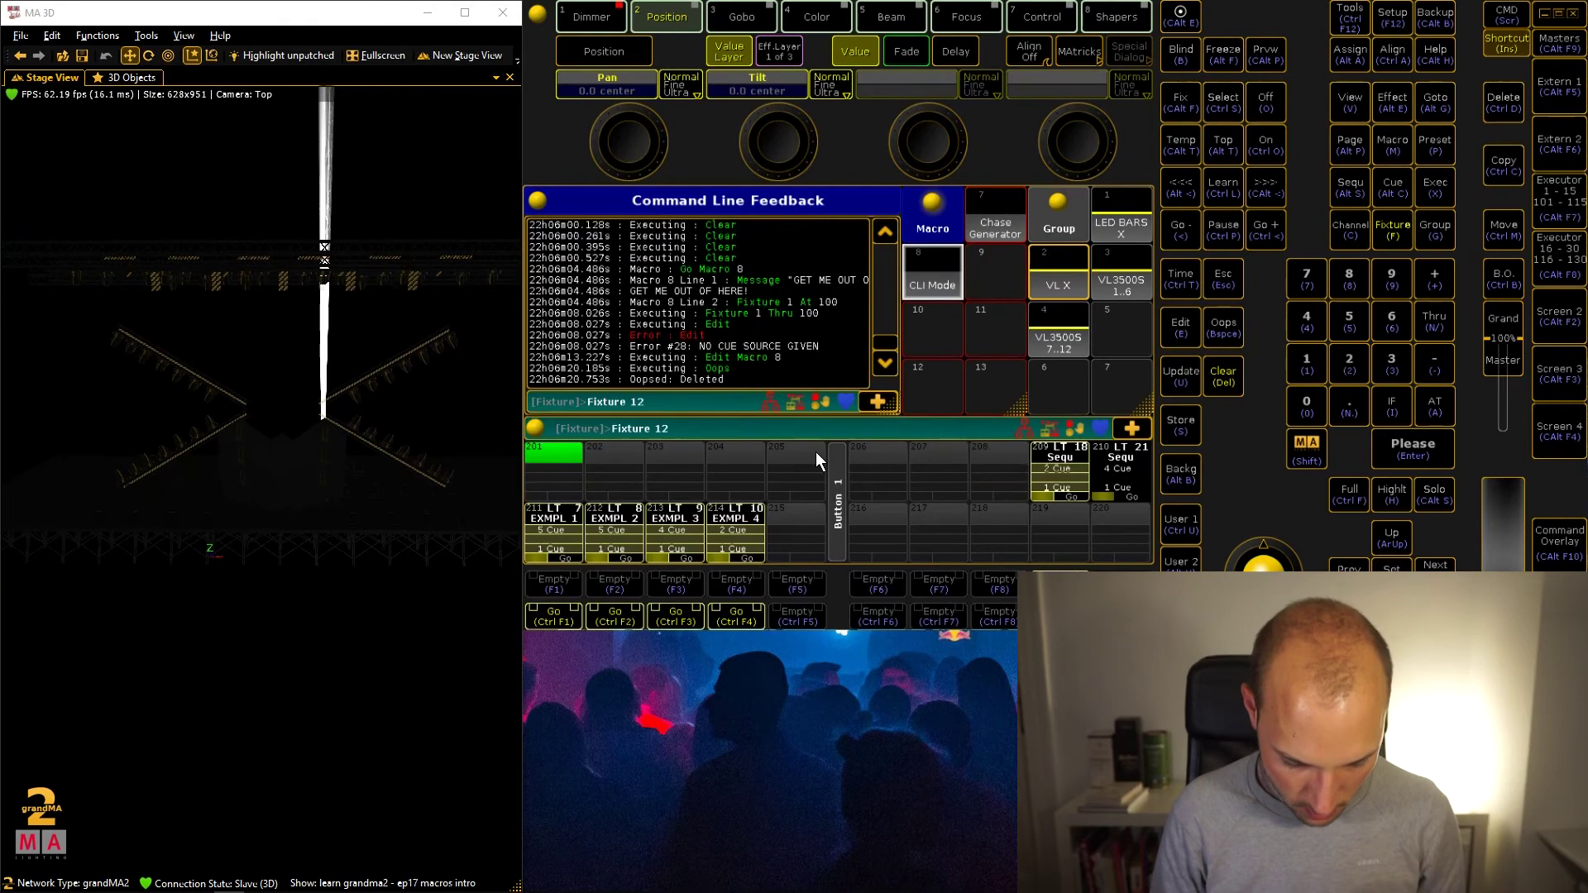
{"action": "left_click", "coordinate": [935, 277]}
{"action": "key", "text": "Delete"}
{"action": "key", "text": "Delete"}
{"action": "key", "text": "Delete"}
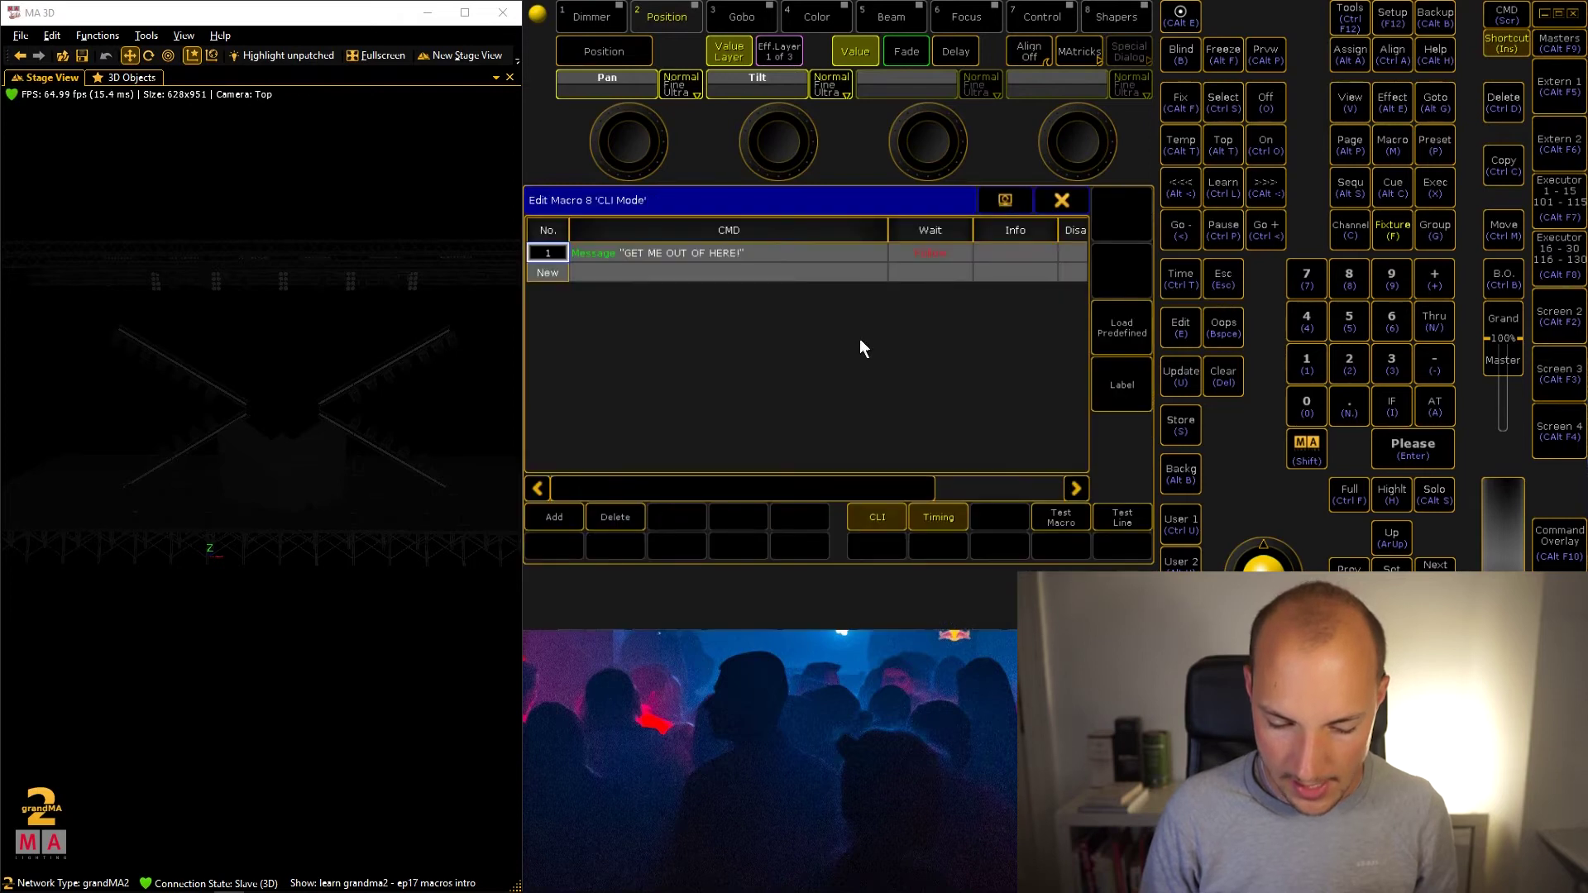
Step: Close the macro editor with the CLI option on, and run macro 8
{"action": "left_click", "coordinate": [878, 519]}
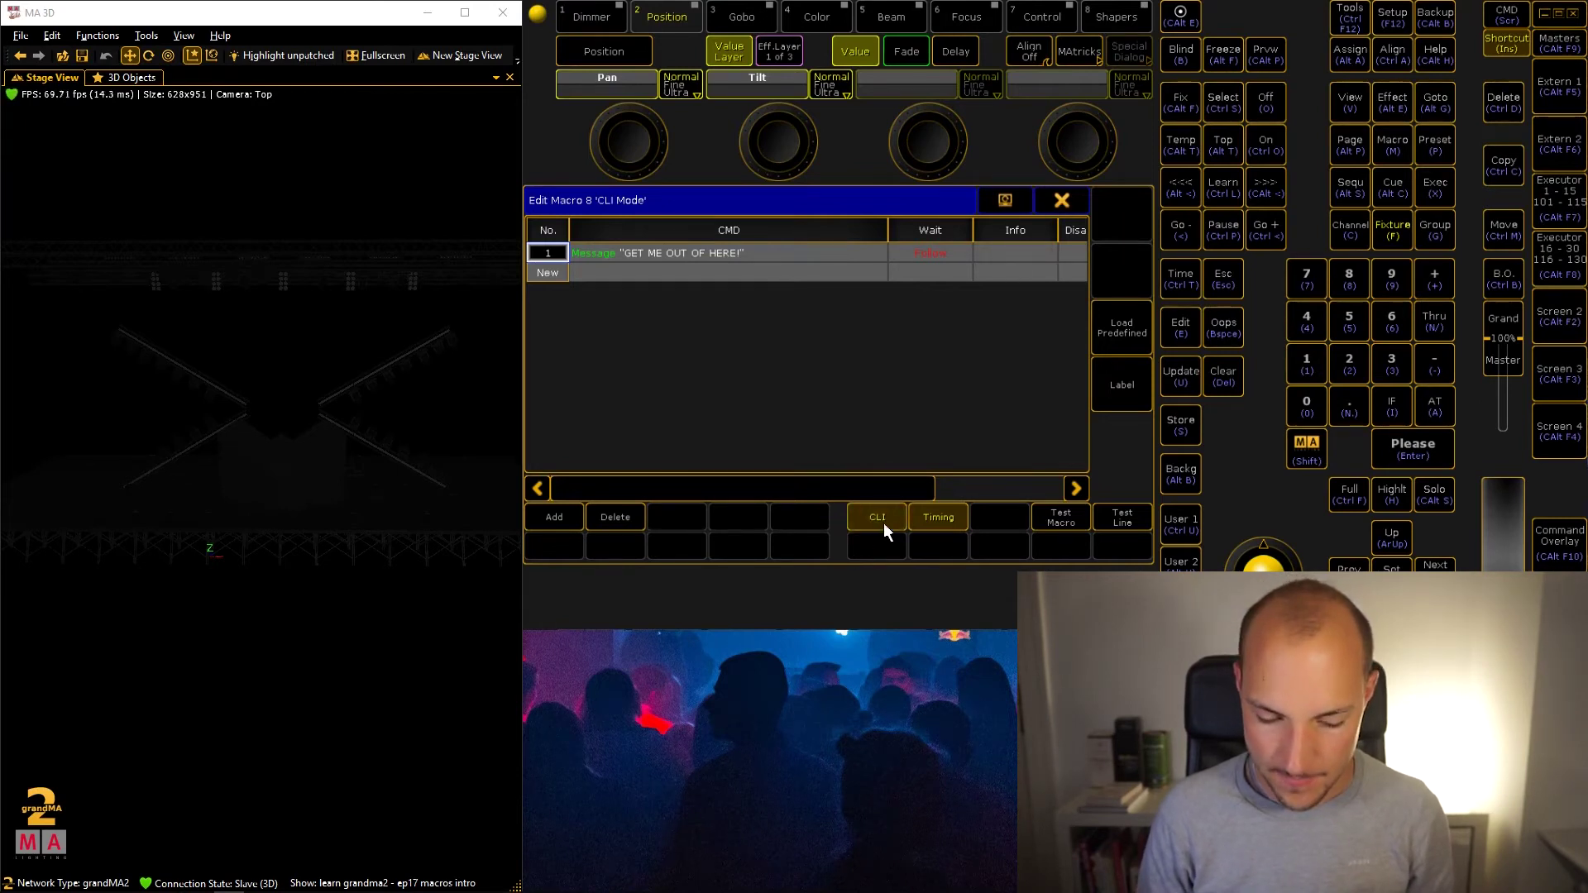
{"action": "left_click", "coordinate": [1059, 203]}
{"action": "left_click", "coordinate": [920, 276]}
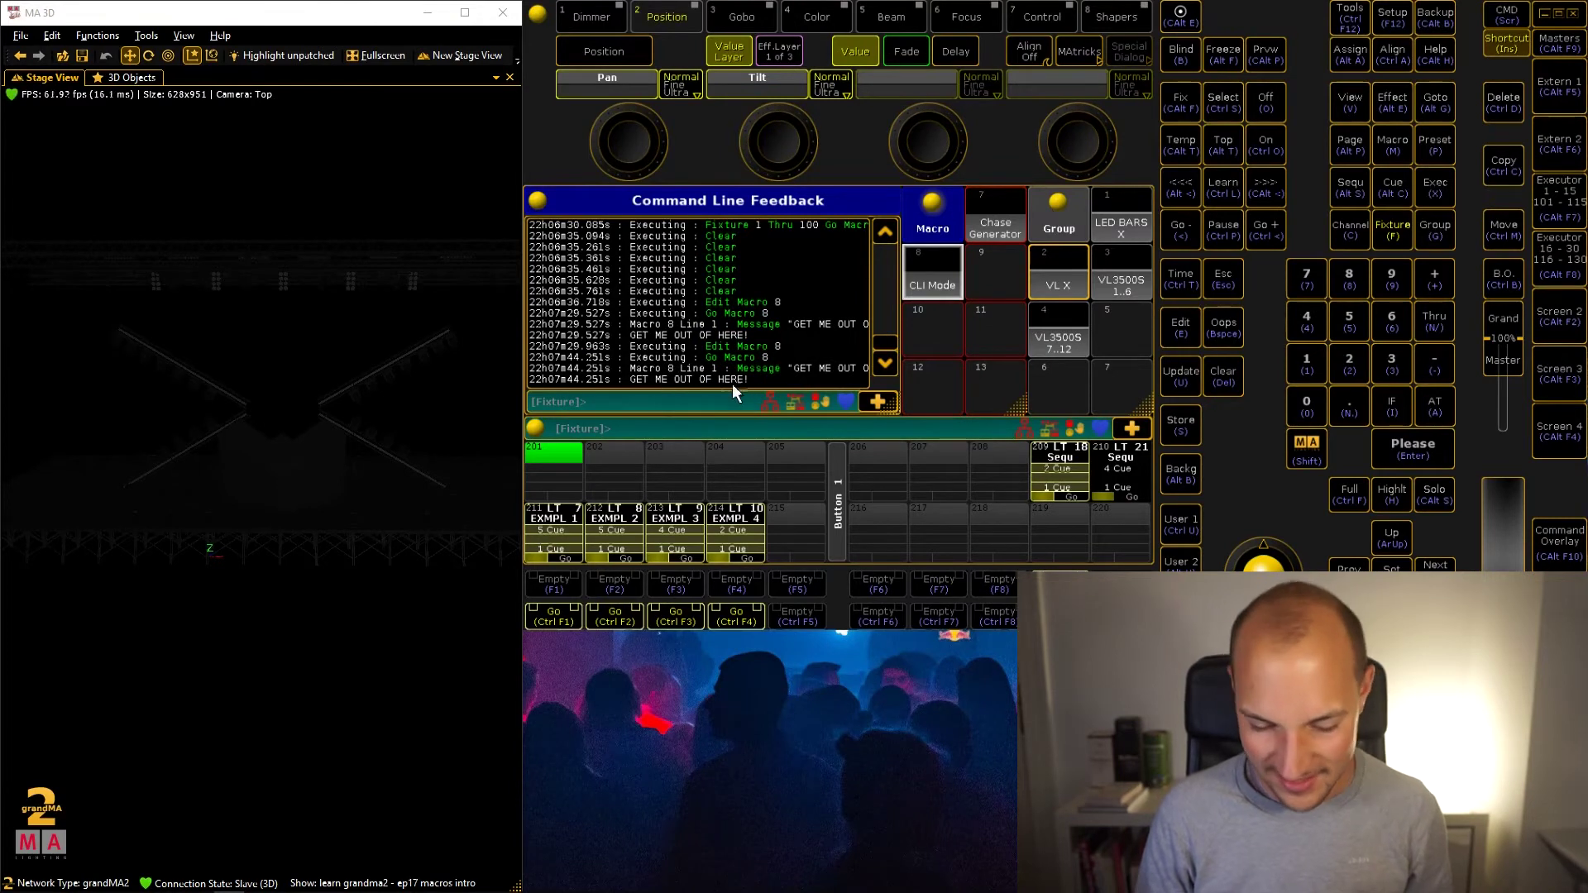
Step: Examine the Message command in the first line of macro 8 and close the editor
{"action": "right_click", "coordinate": [926, 273]}
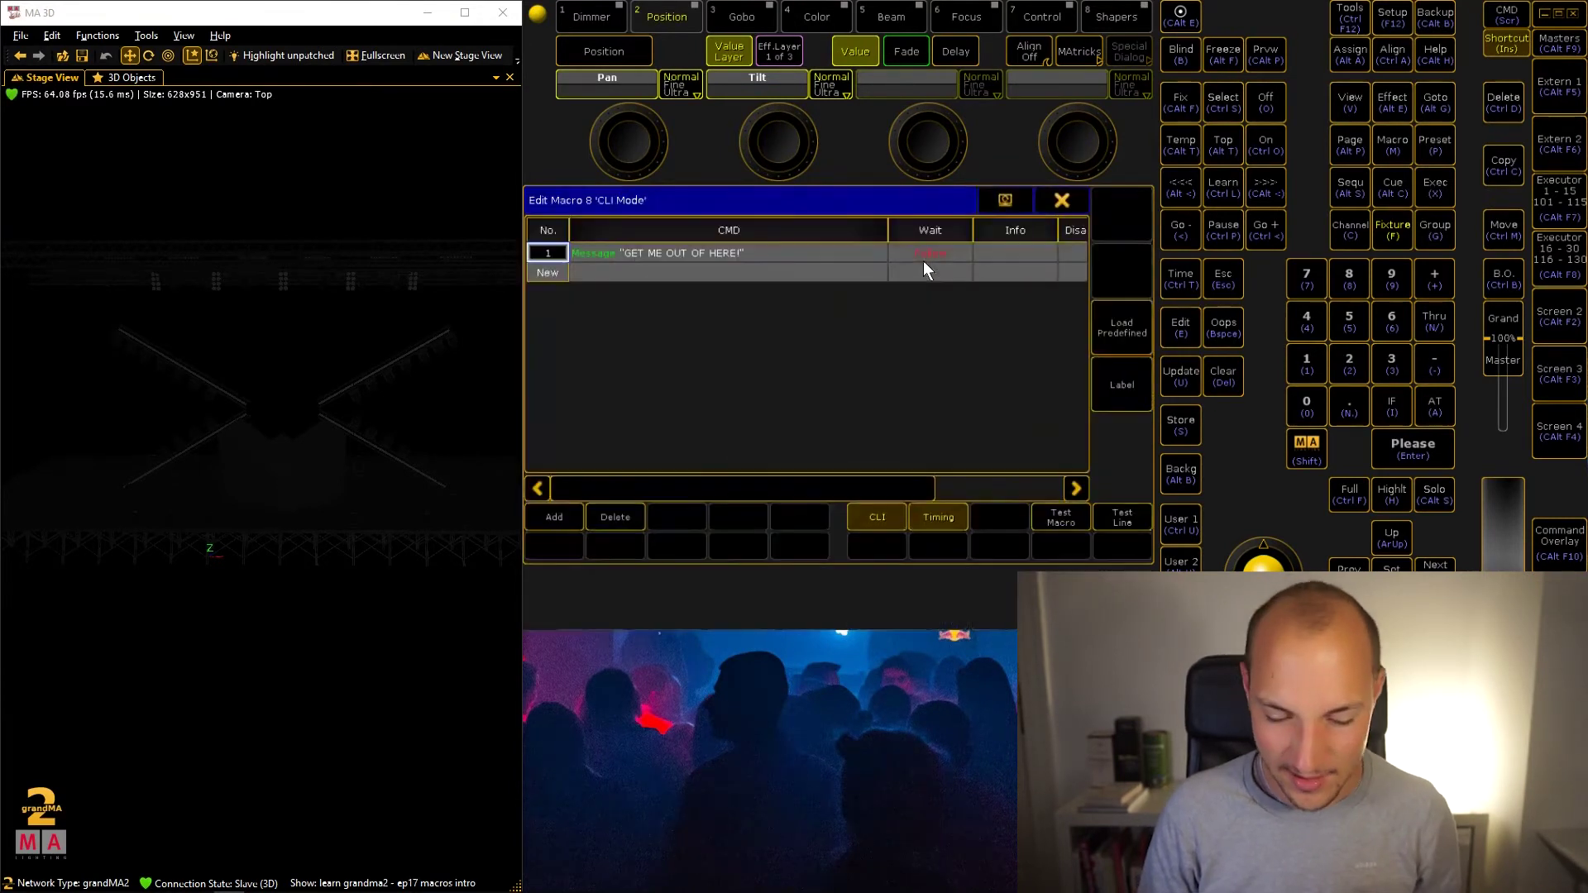
{"action": "left_click", "coordinate": [683, 253]}
{"action": "left_click", "coordinate": [972, 359]}
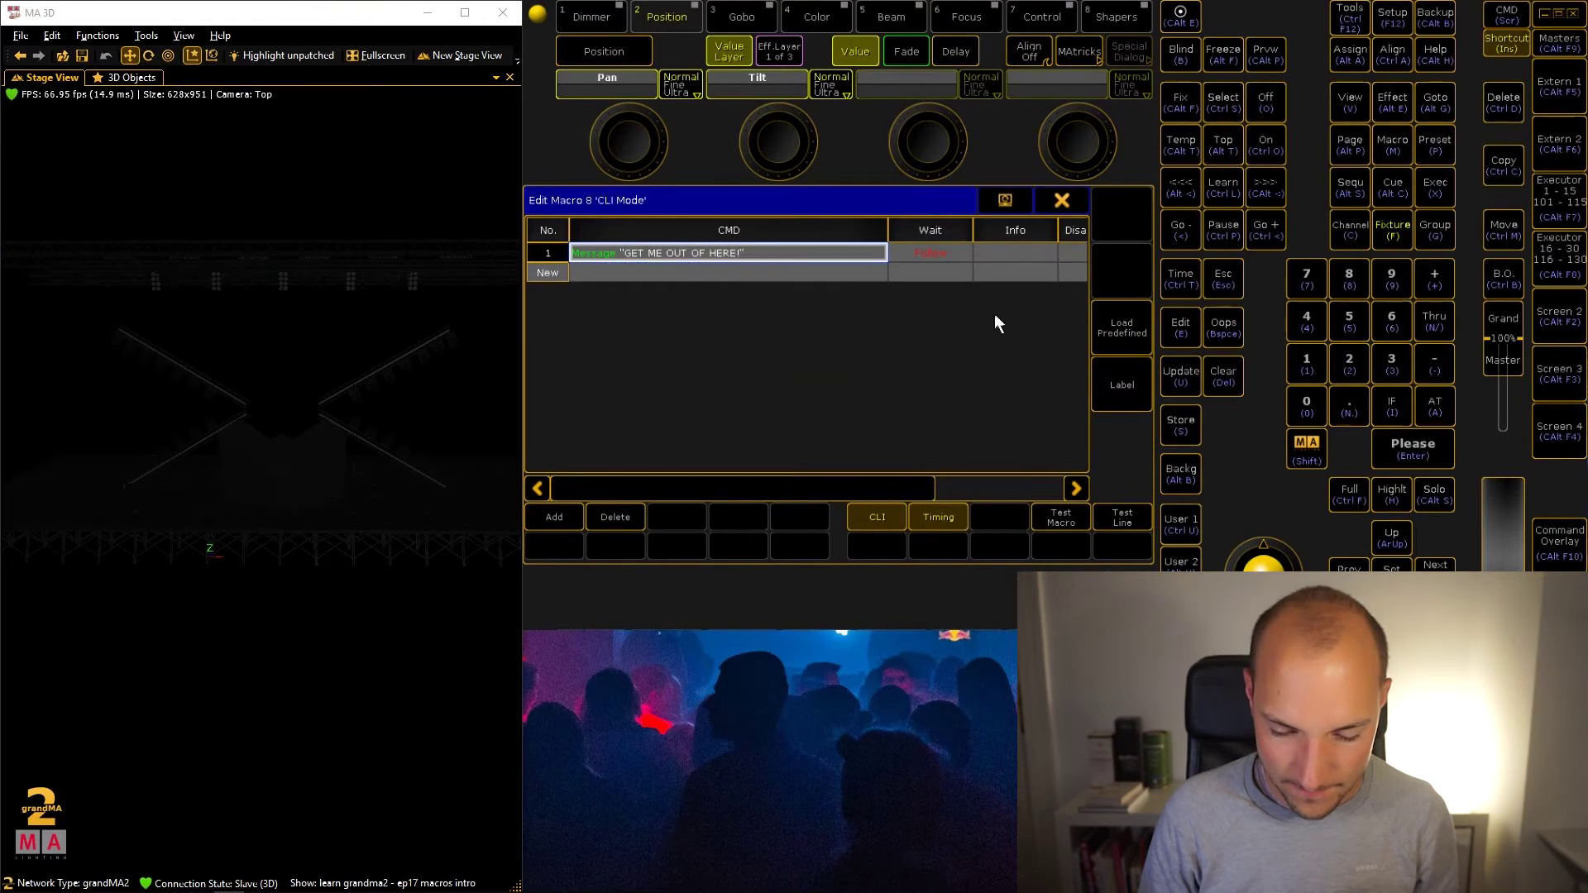
{"action": "left_click", "coordinate": [1062, 200]}
{"action": "key", "text": "Insert"}
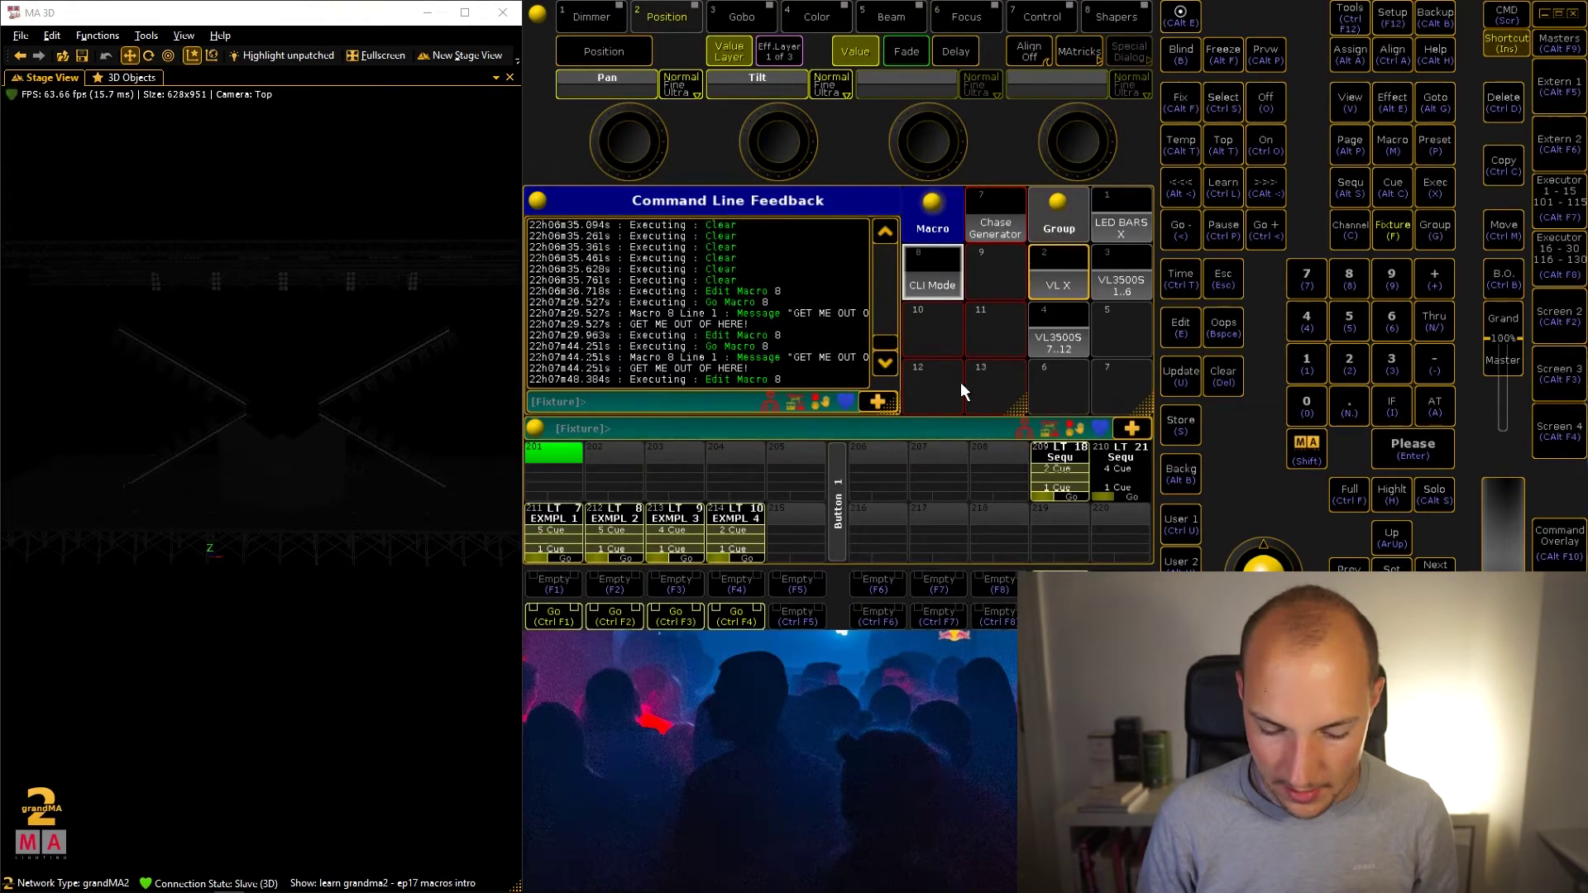
Step: Close the macro 8 editor, enter Fixture 1 Thru 100 on the command line, and open macro 8 for editing with that command pending
{"action": "right_click", "coordinate": [935, 275]}
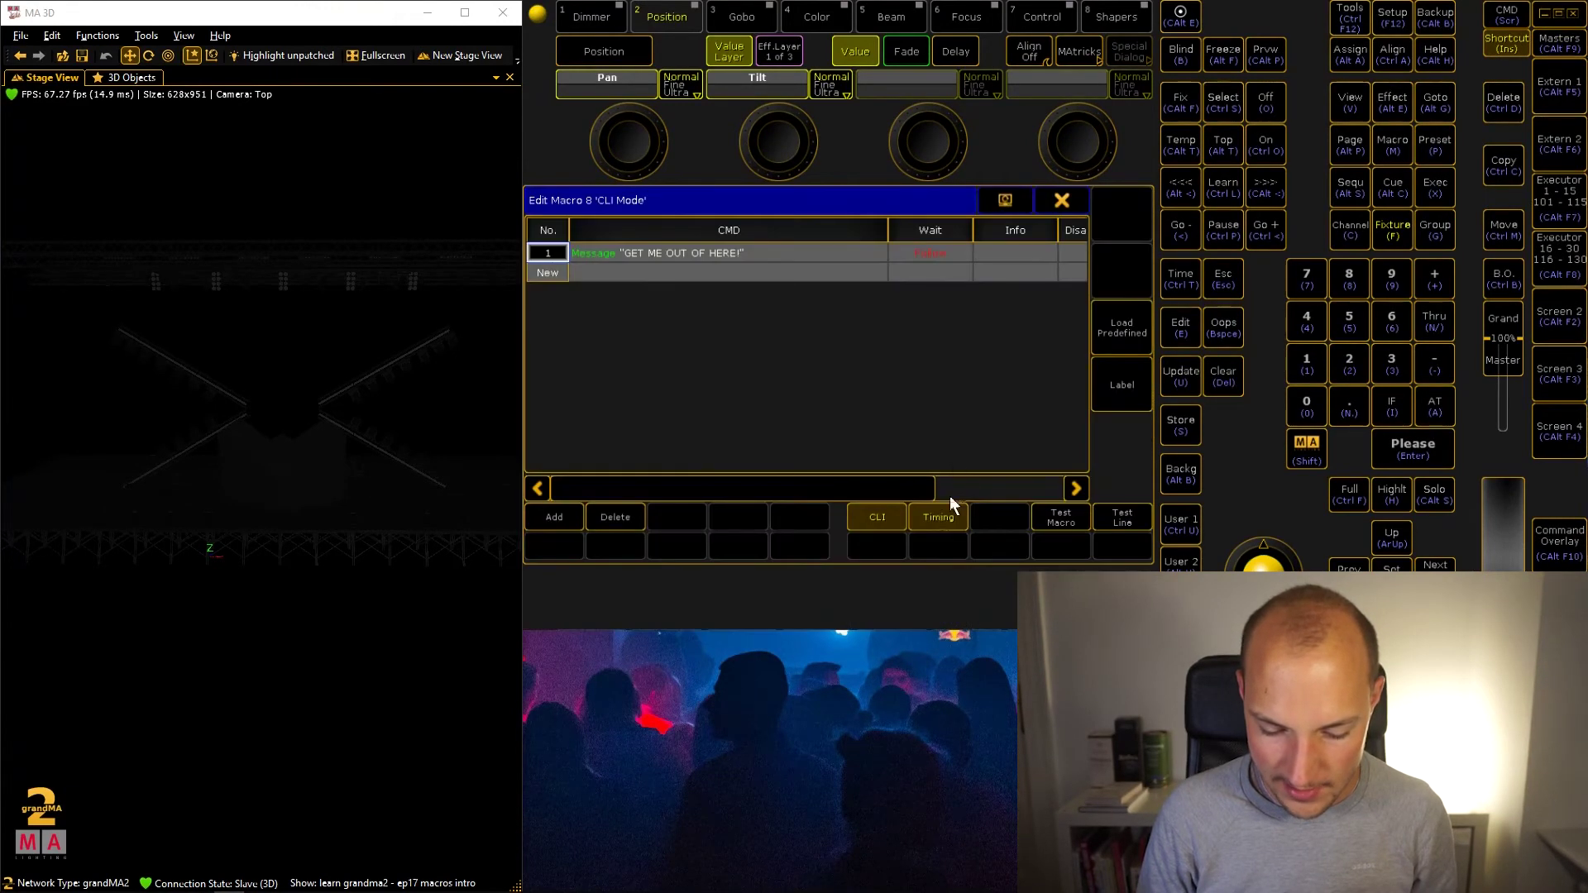
{"action": "key", "text": "Escape"}
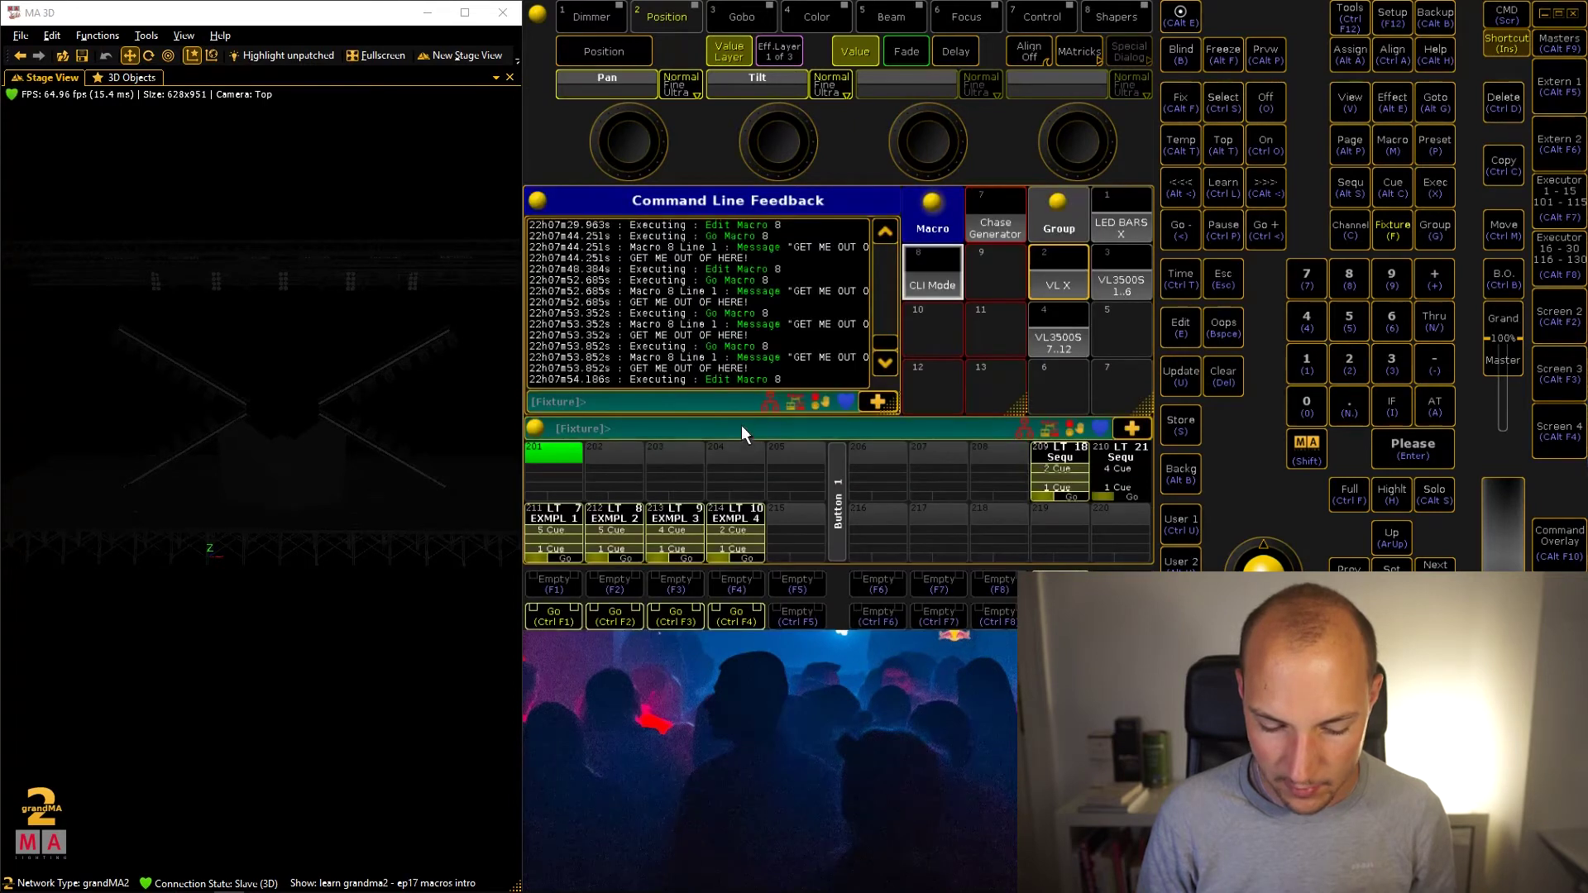
{"action": "type", "text": "Fixture 1"}
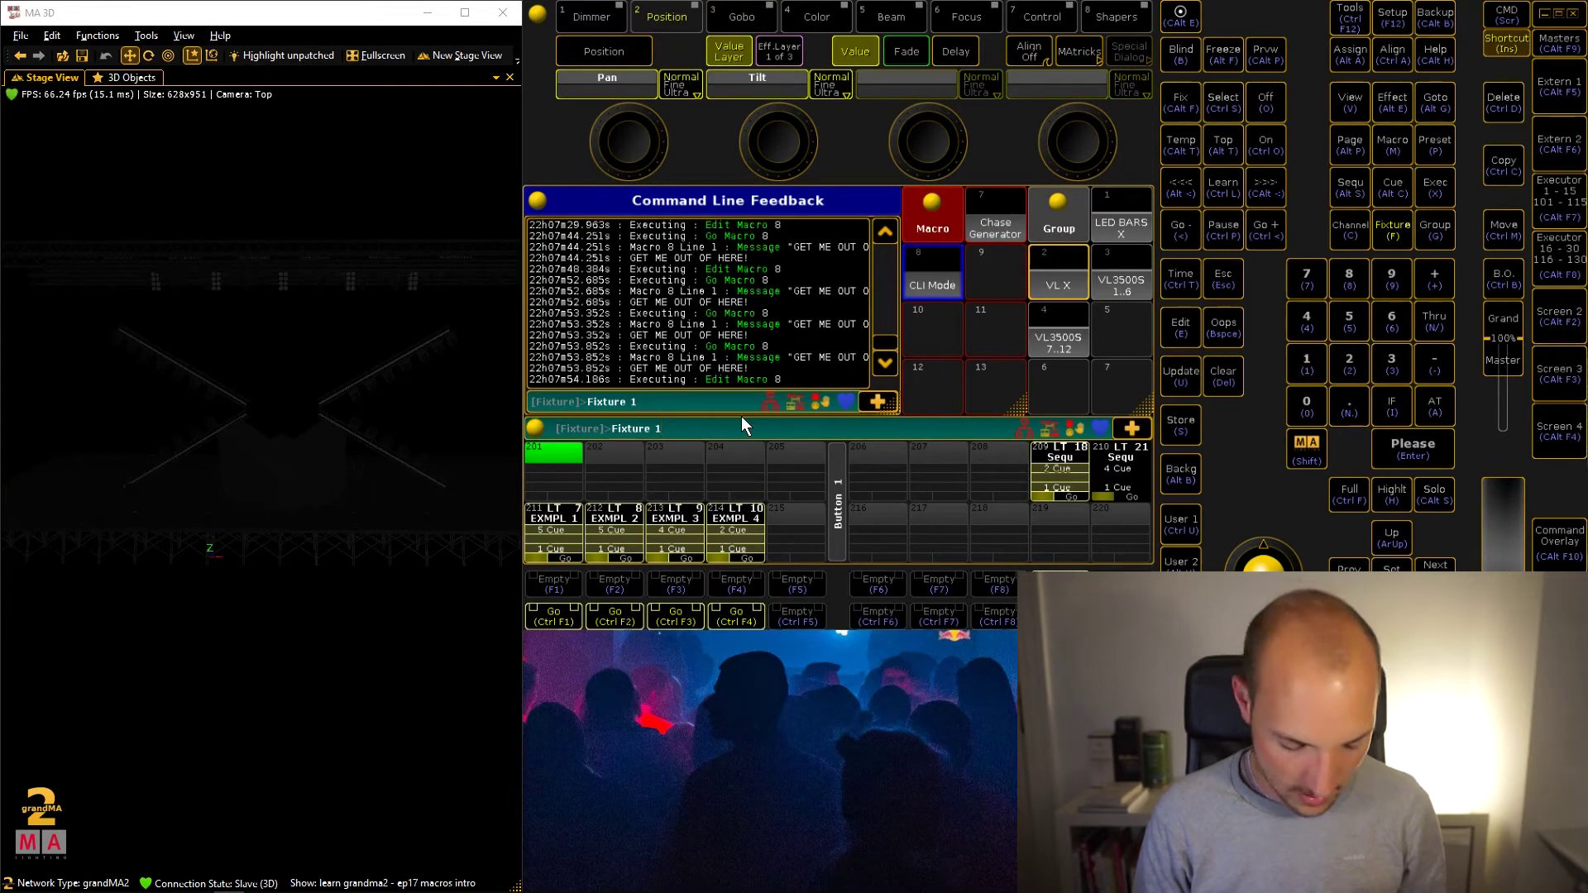
{"action": "type", "text": " Thru 100"}
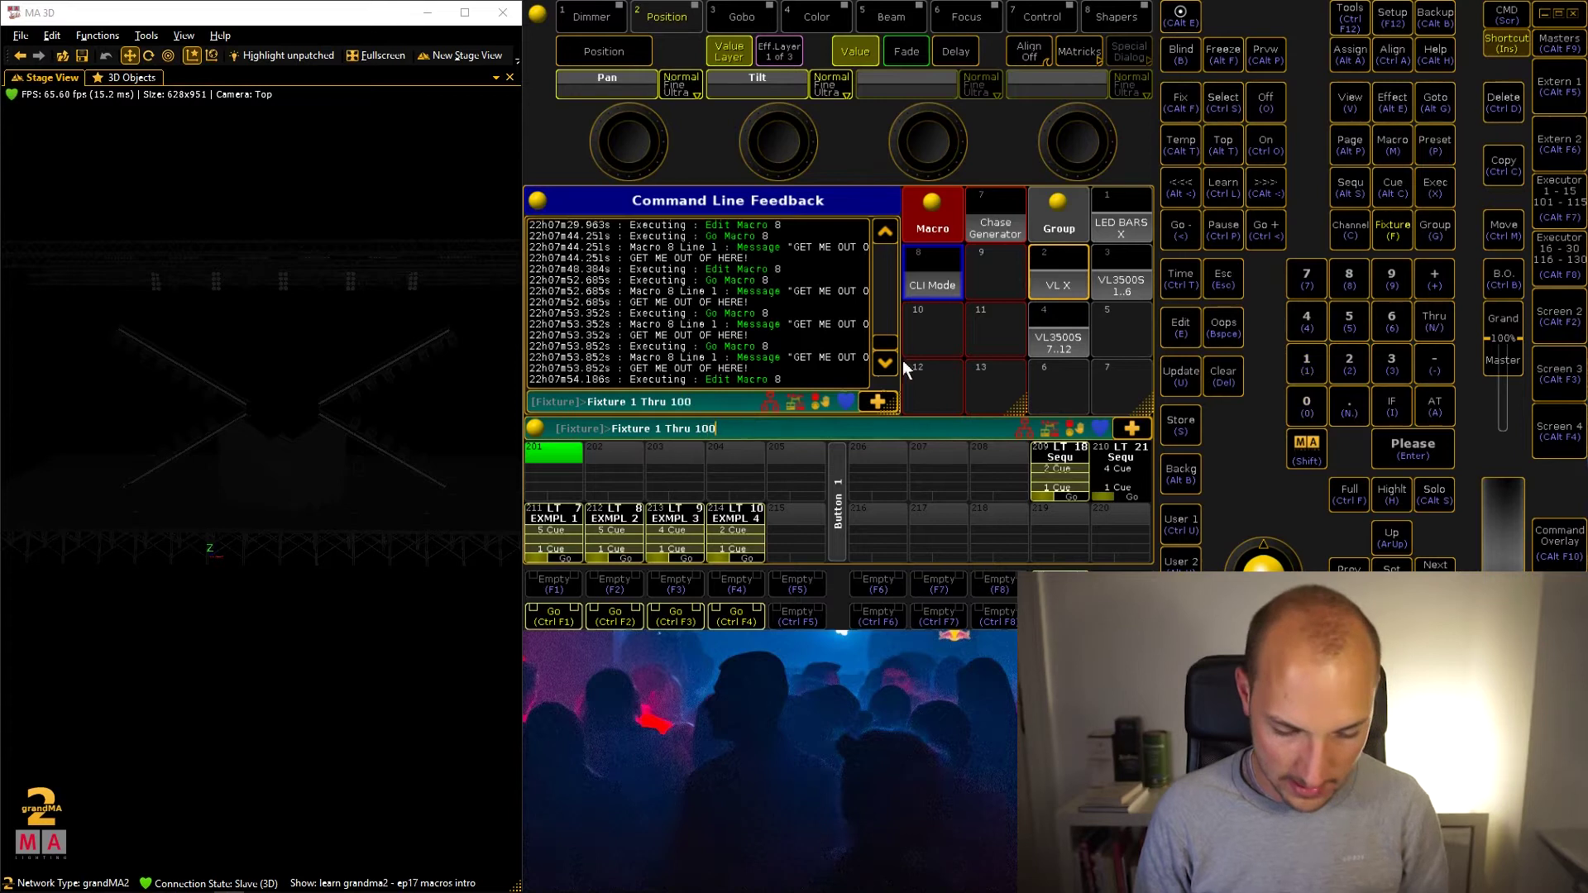
{"action": "left_click", "coordinate": [950, 269]}
Step: Add Fixture 1 At 100 as the second command line of macro 8 and close the editor
{"action": "left_click", "coordinate": [683, 273]}
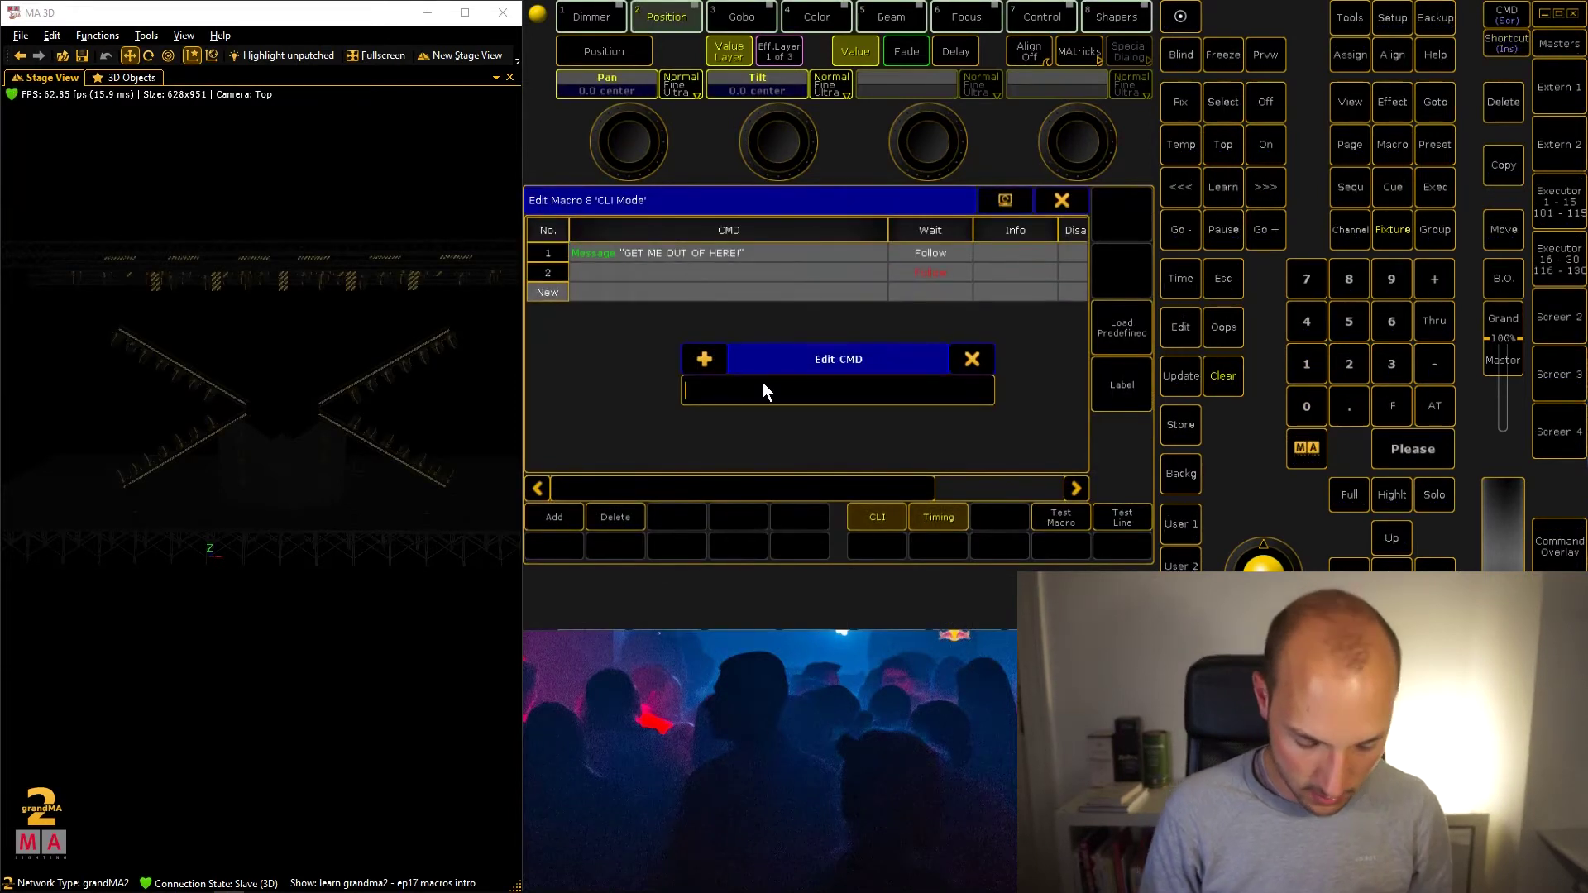
{"action": "type", "text": "fictu"}
{"action": "key", "text": "BackSpace"}
{"action": "key", "text": "BackSpace"}
{"action": "key", "text": "BackSpace"}
{"action": "type", "text": "xture 1 at 100"}
{"action": "key", "text": "Return"}
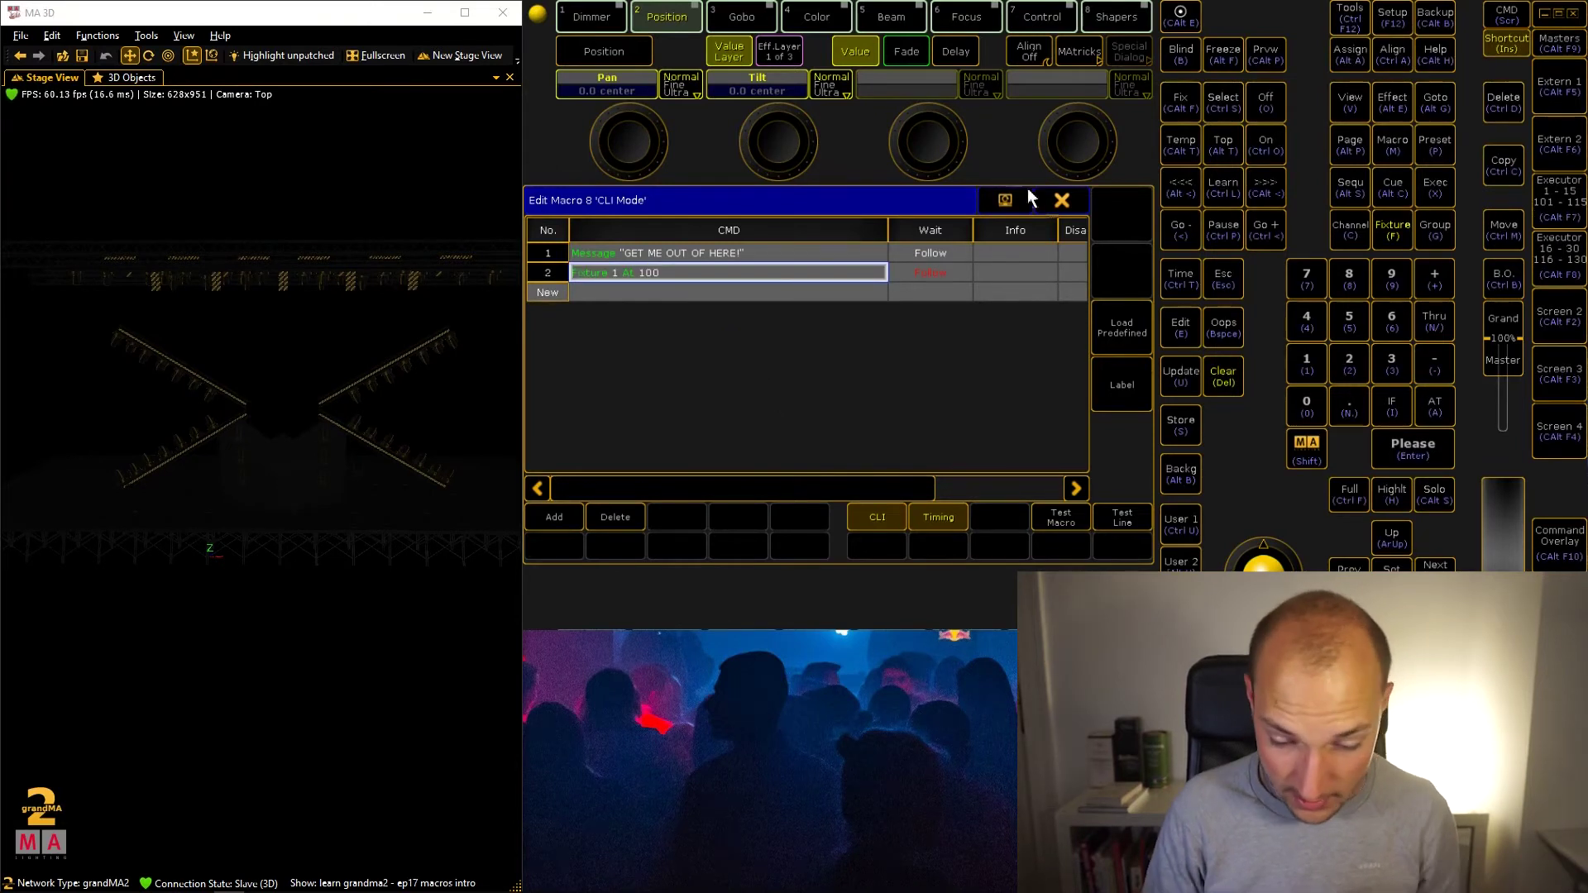
{"action": "left_click", "coordinate": [1061, 202]}
Step: Enter Fixture 1 on the command line and run macro 8 with that command pending
{"action": "type", "text": "f 12"}
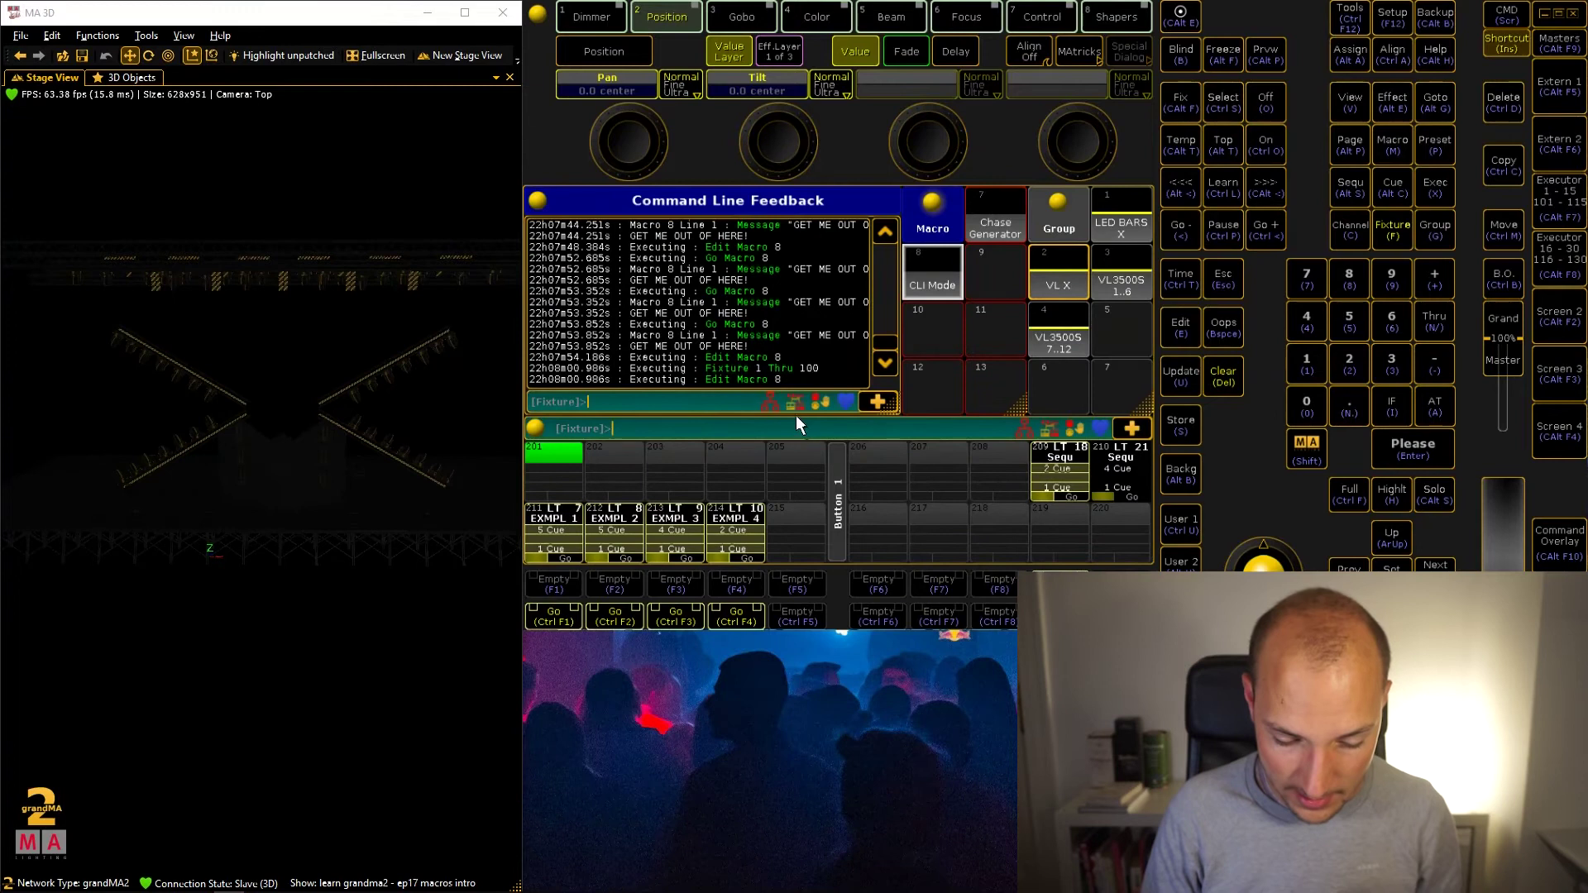
{"action": "key", "text": "BackSpace"}
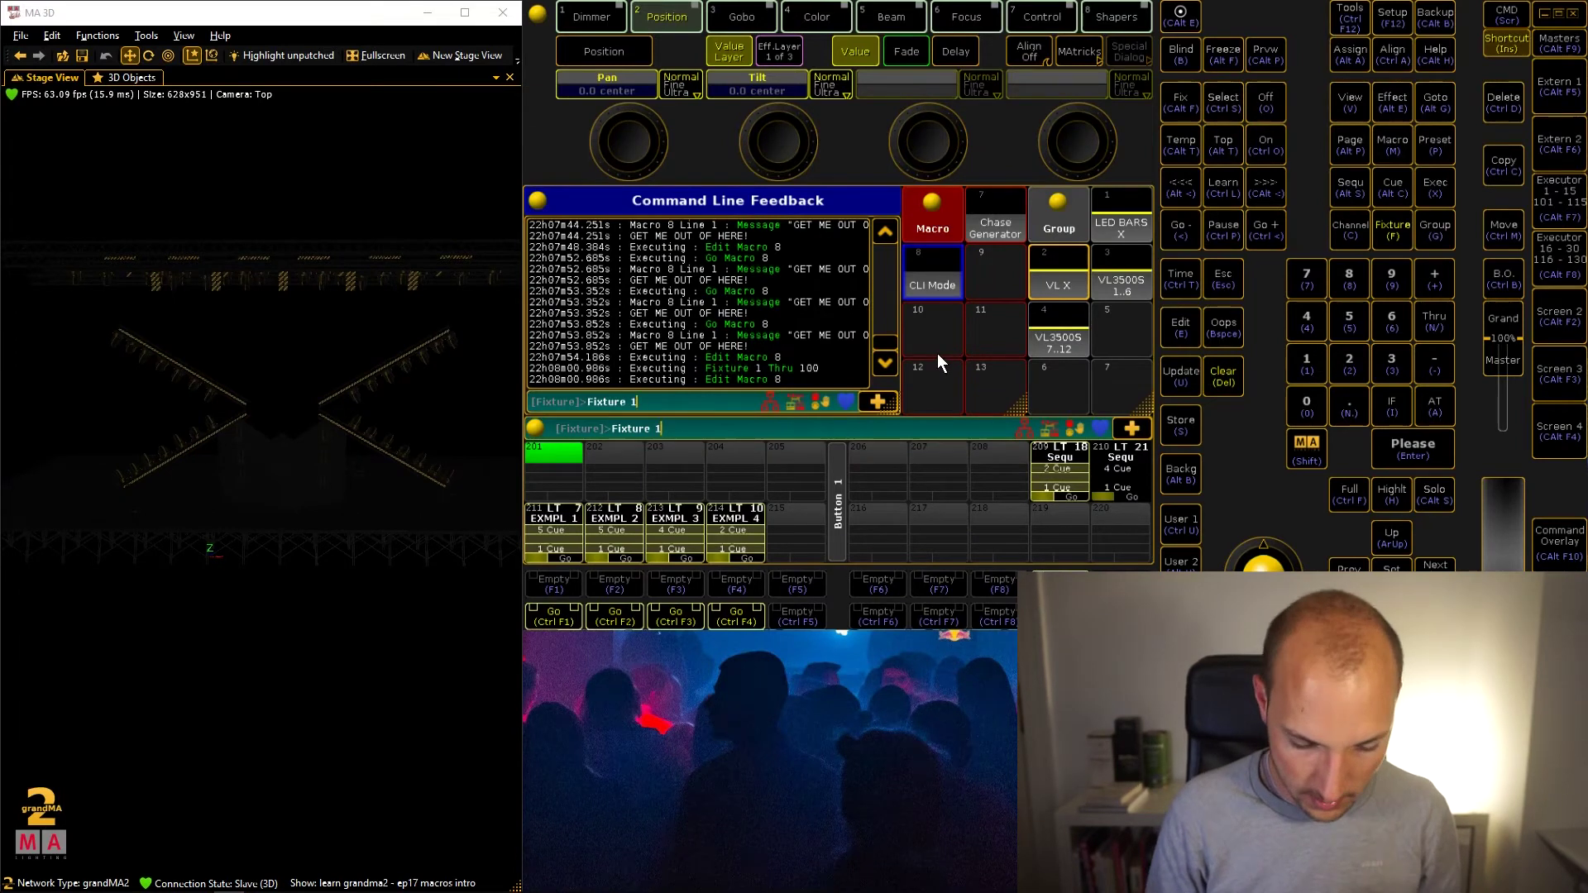
{"action": "left_click", "coordinate": [935, 277]}
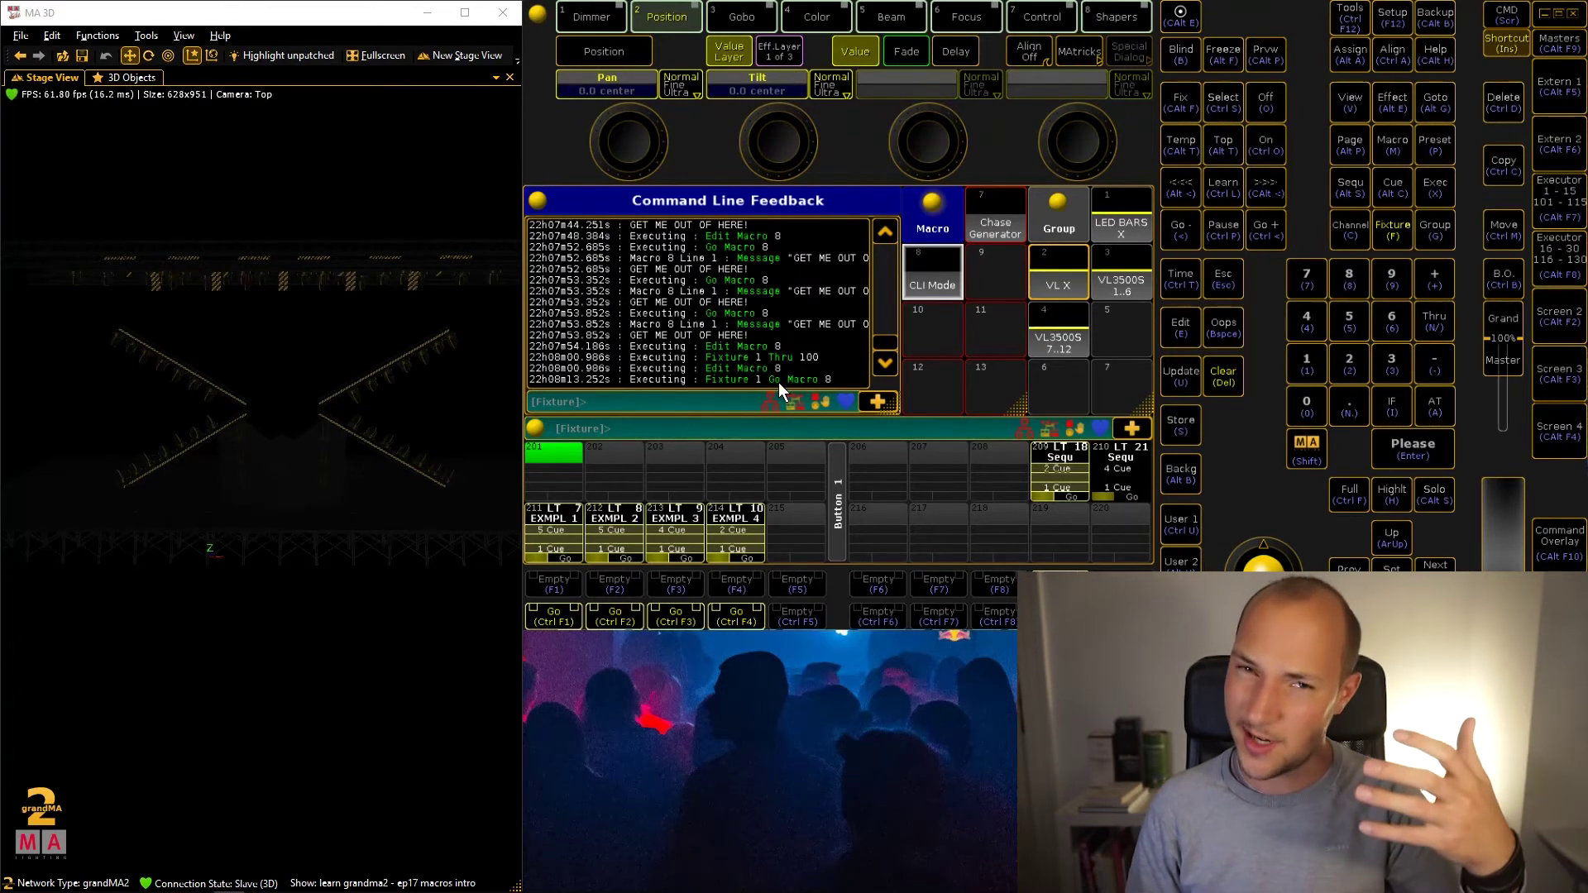
Step: Switch off the CLI option of macro 8, and run the macro with Fixture 1 pending on the command line
{"action": "right_click", "coordinate": [910, 284]}
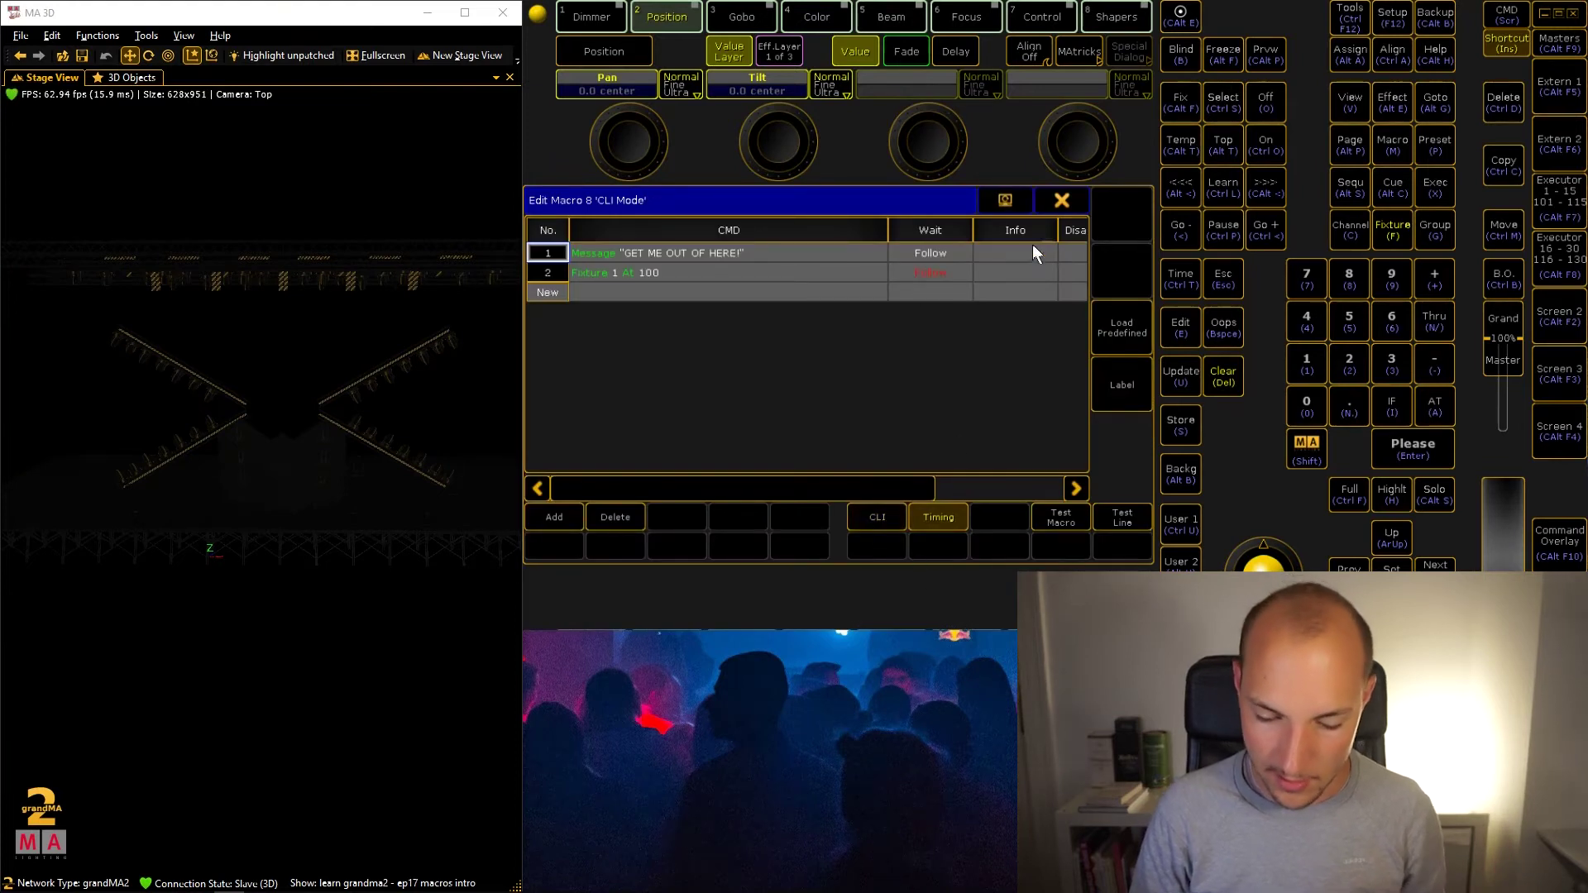
{"action": "key", "text": "Escape"}
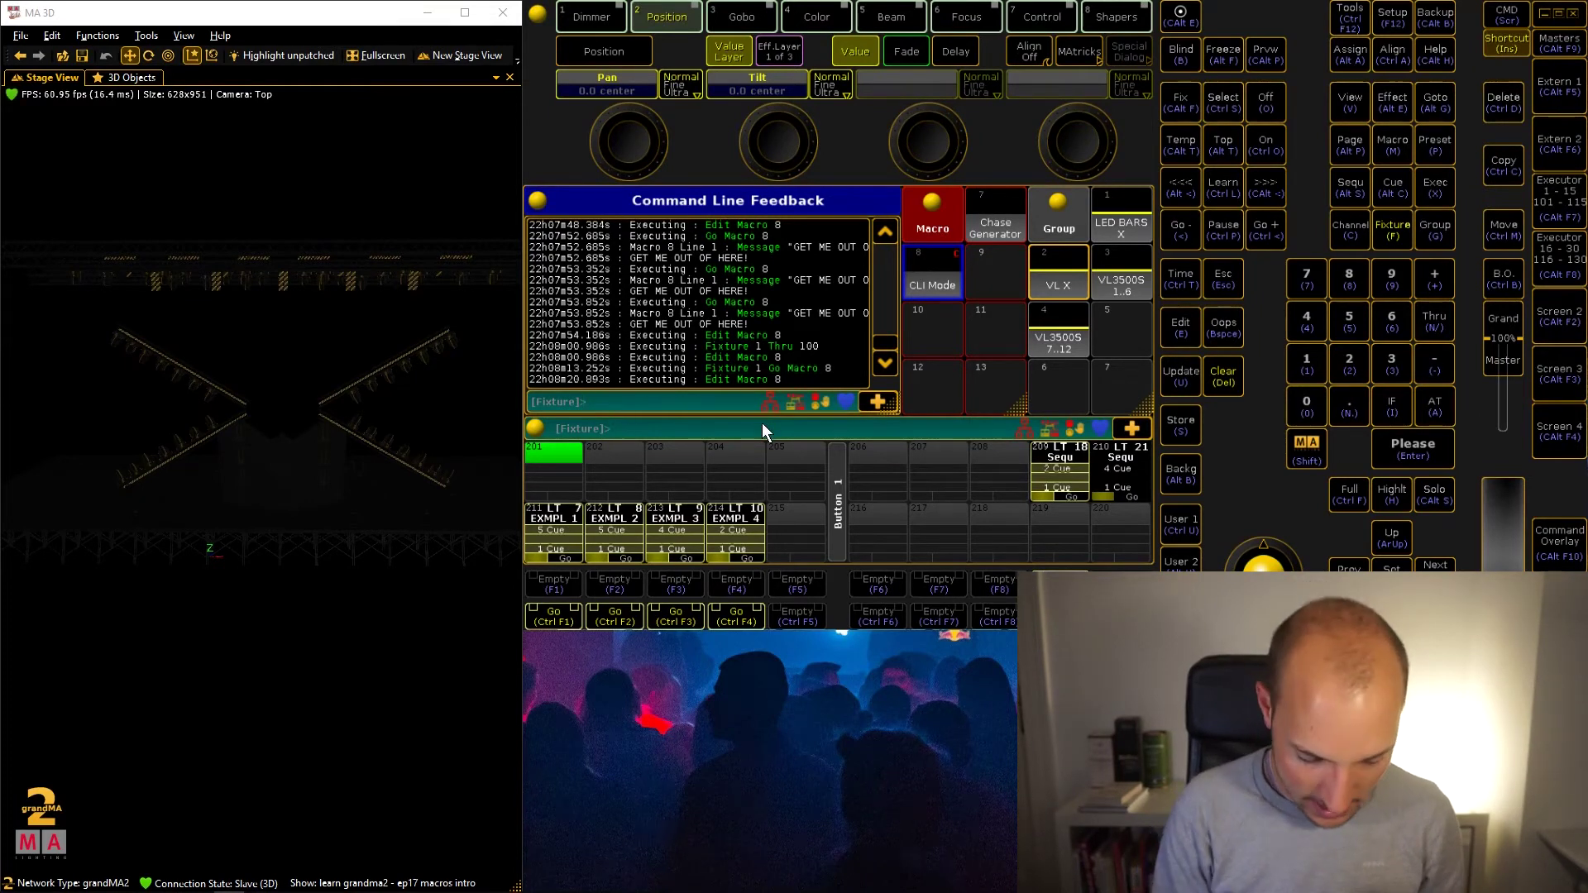
{"action": "type", "text": "f1"}
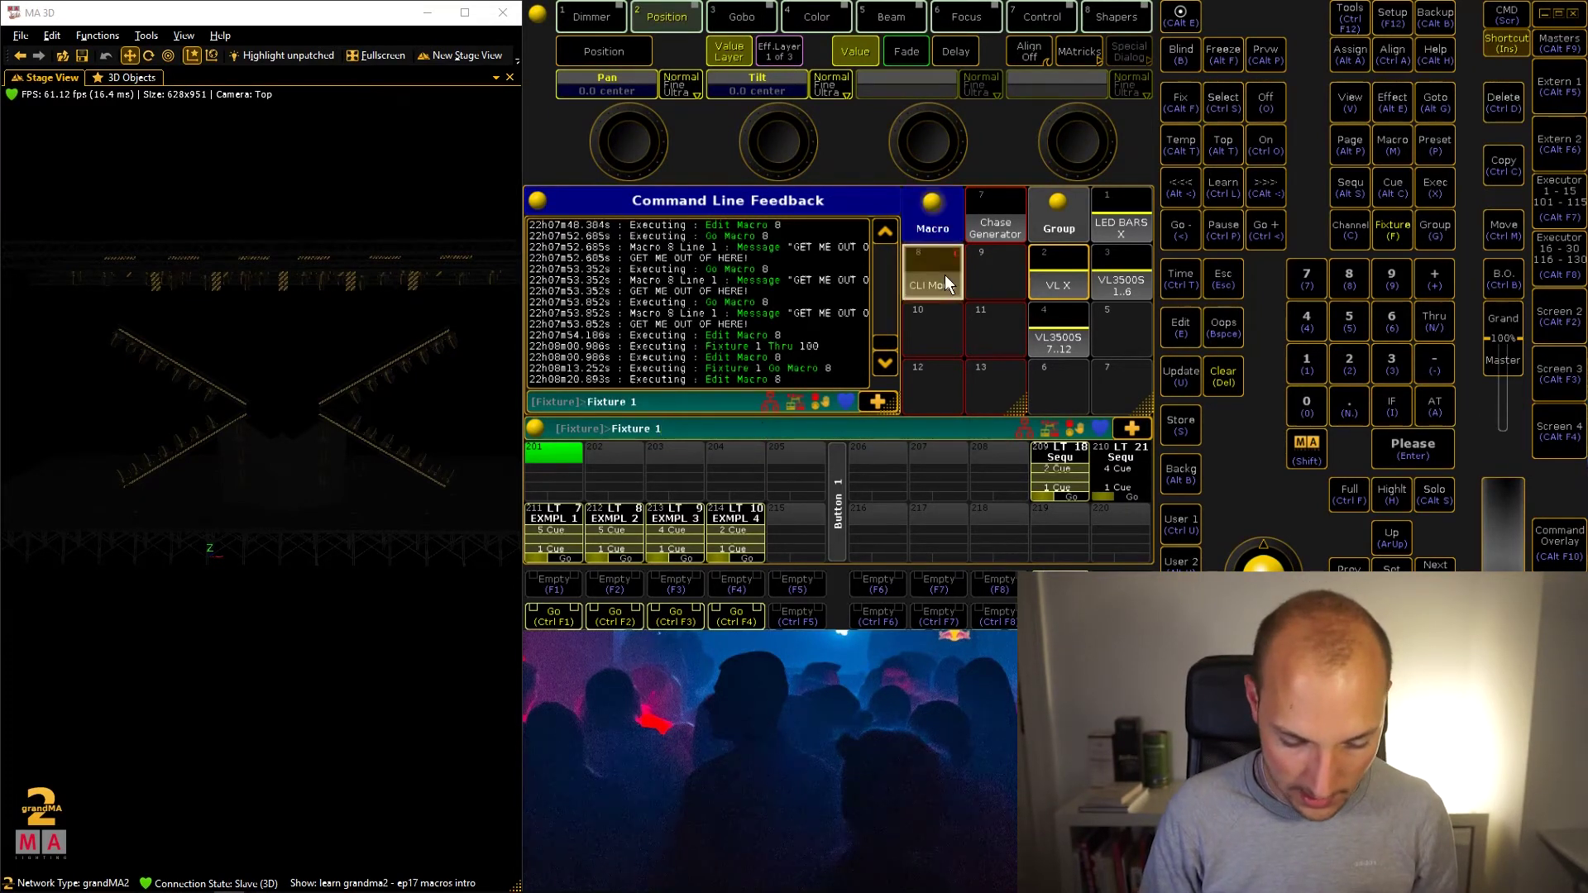
{"action": "left_click", "coordinate": [945, 274]}
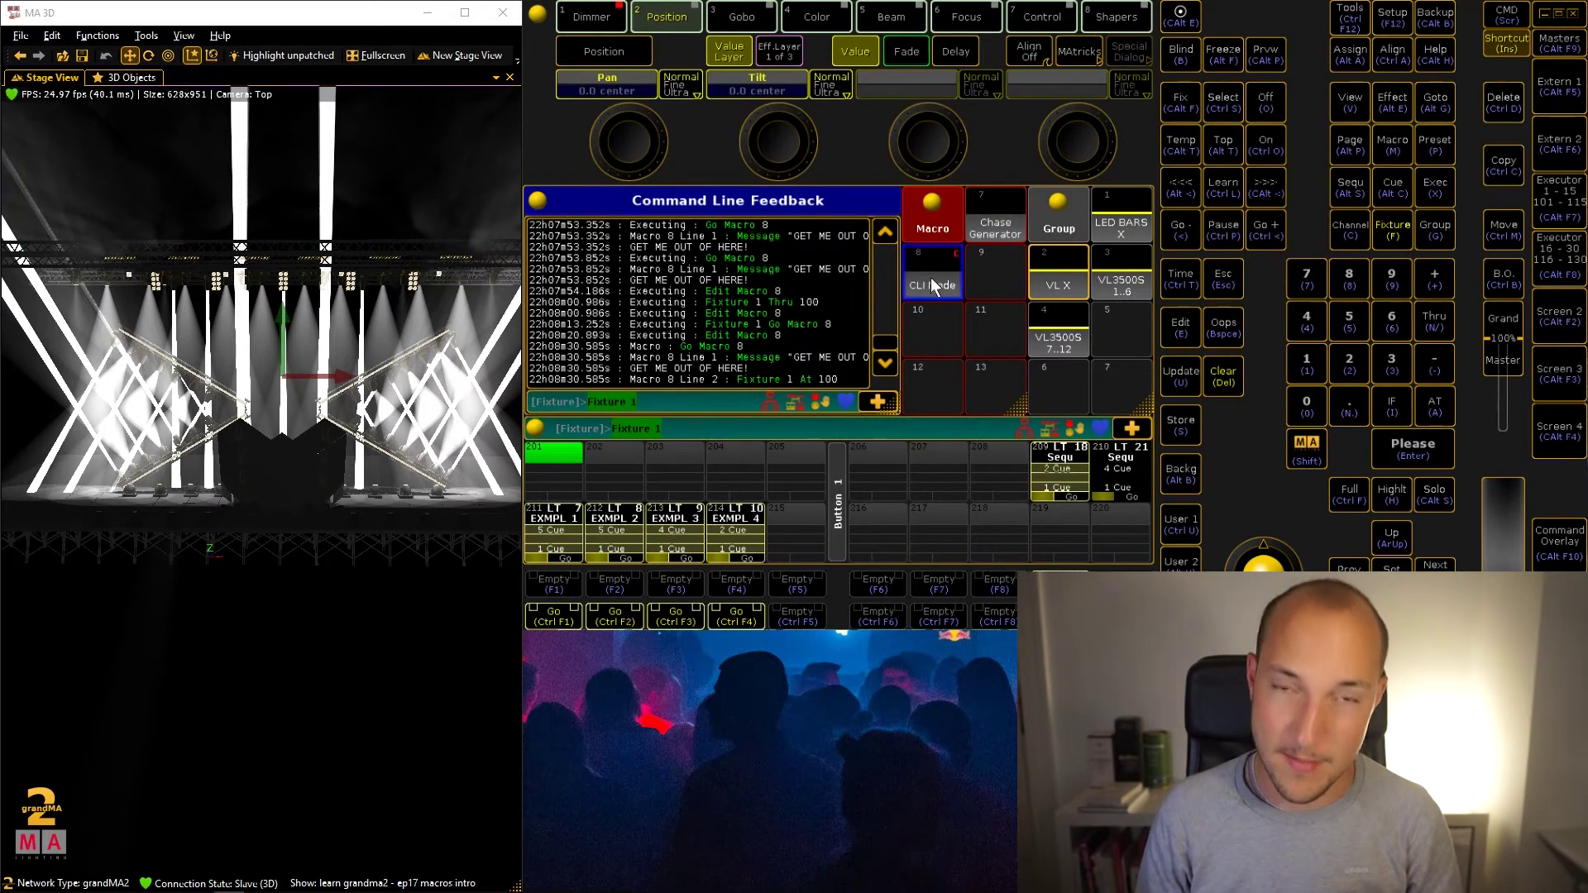
Step: Undo the macro's programmer change and clear the programmer completely
{"action": "key", "text": "BackSpace"}
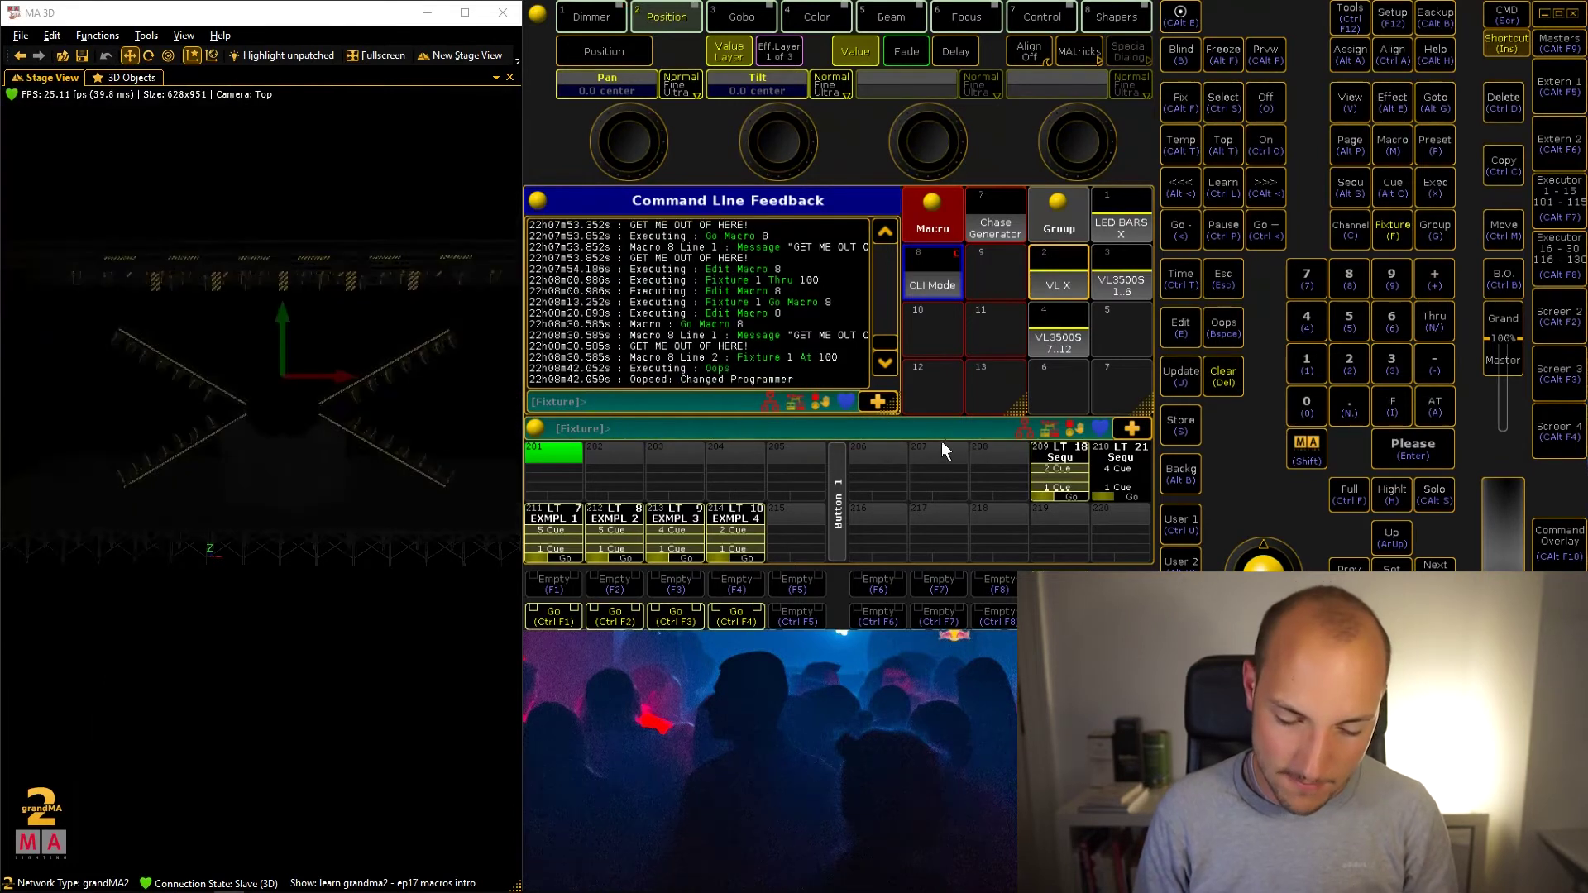
{"action": "key", "text": "Delete"}
{"action": "key", "text": "Delete"}
{"action": "key", "text": "Delete"}
{"action": "key", "text": "Delete"}
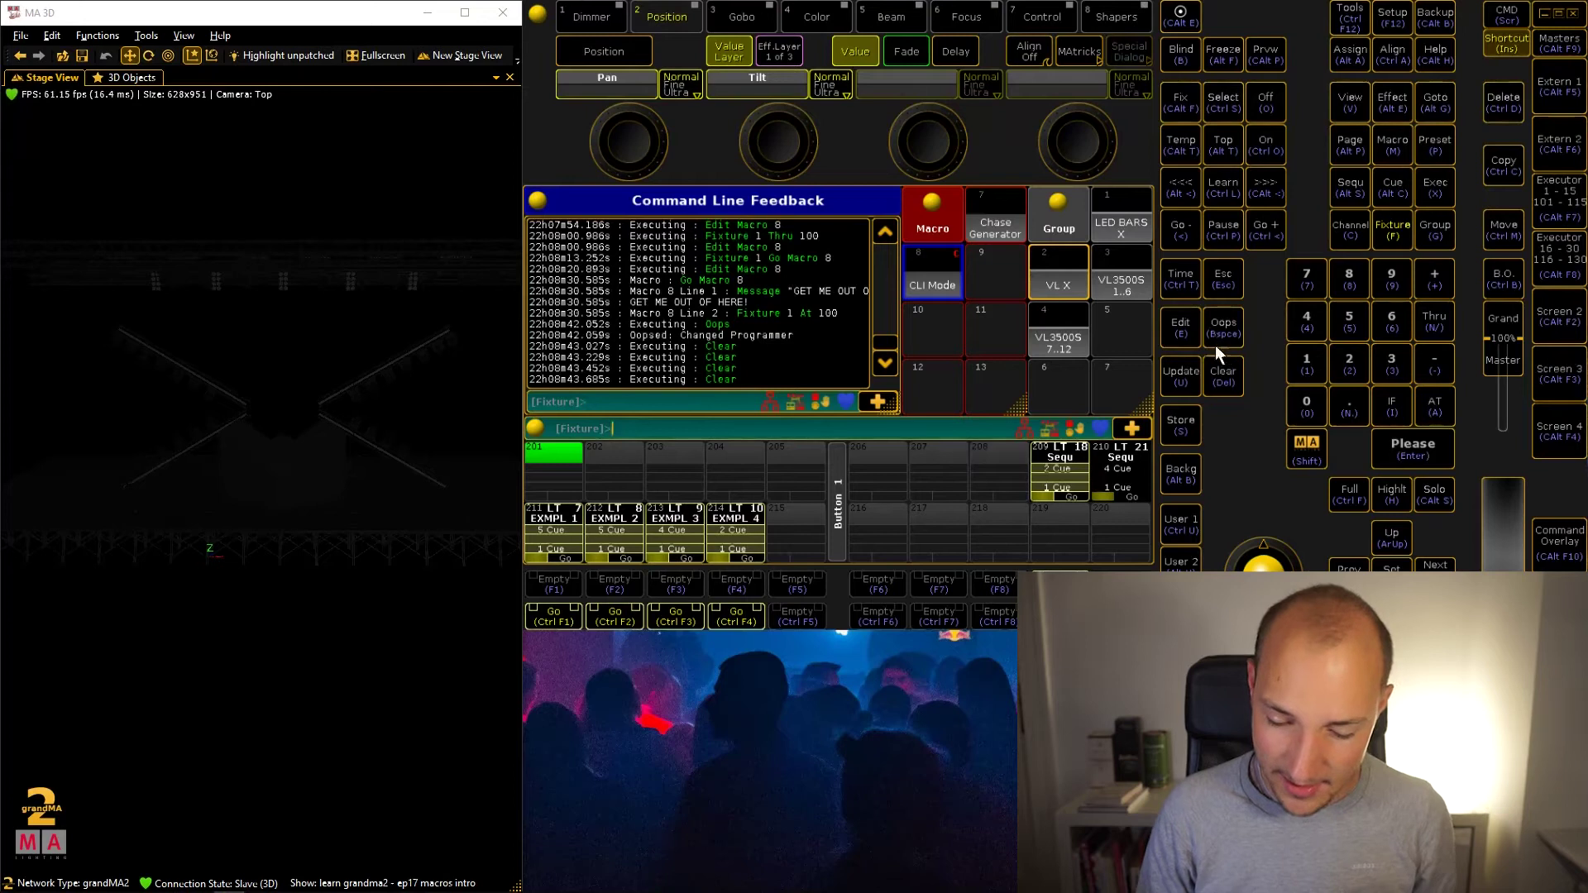
Step: Edit macro 8 to delete its second line, Fixture 1 At 100, switch the CLI option back on, and close the editor
{"action": "left_click", "coordinate": [1184, 325]}
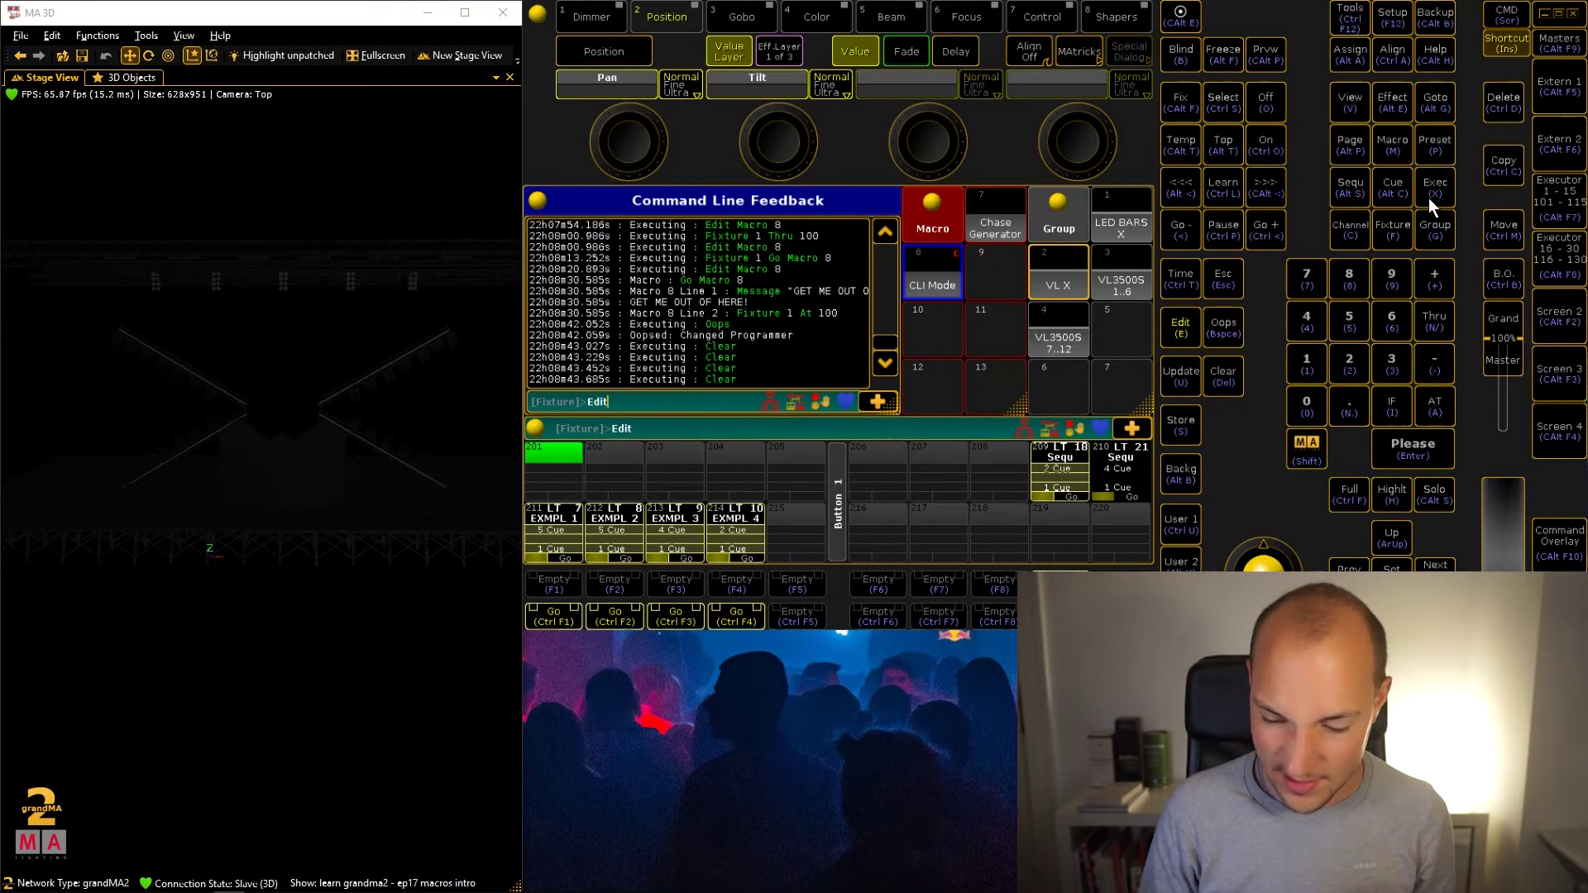
{"action": "left_click", "coordinate": [1389, 143]}
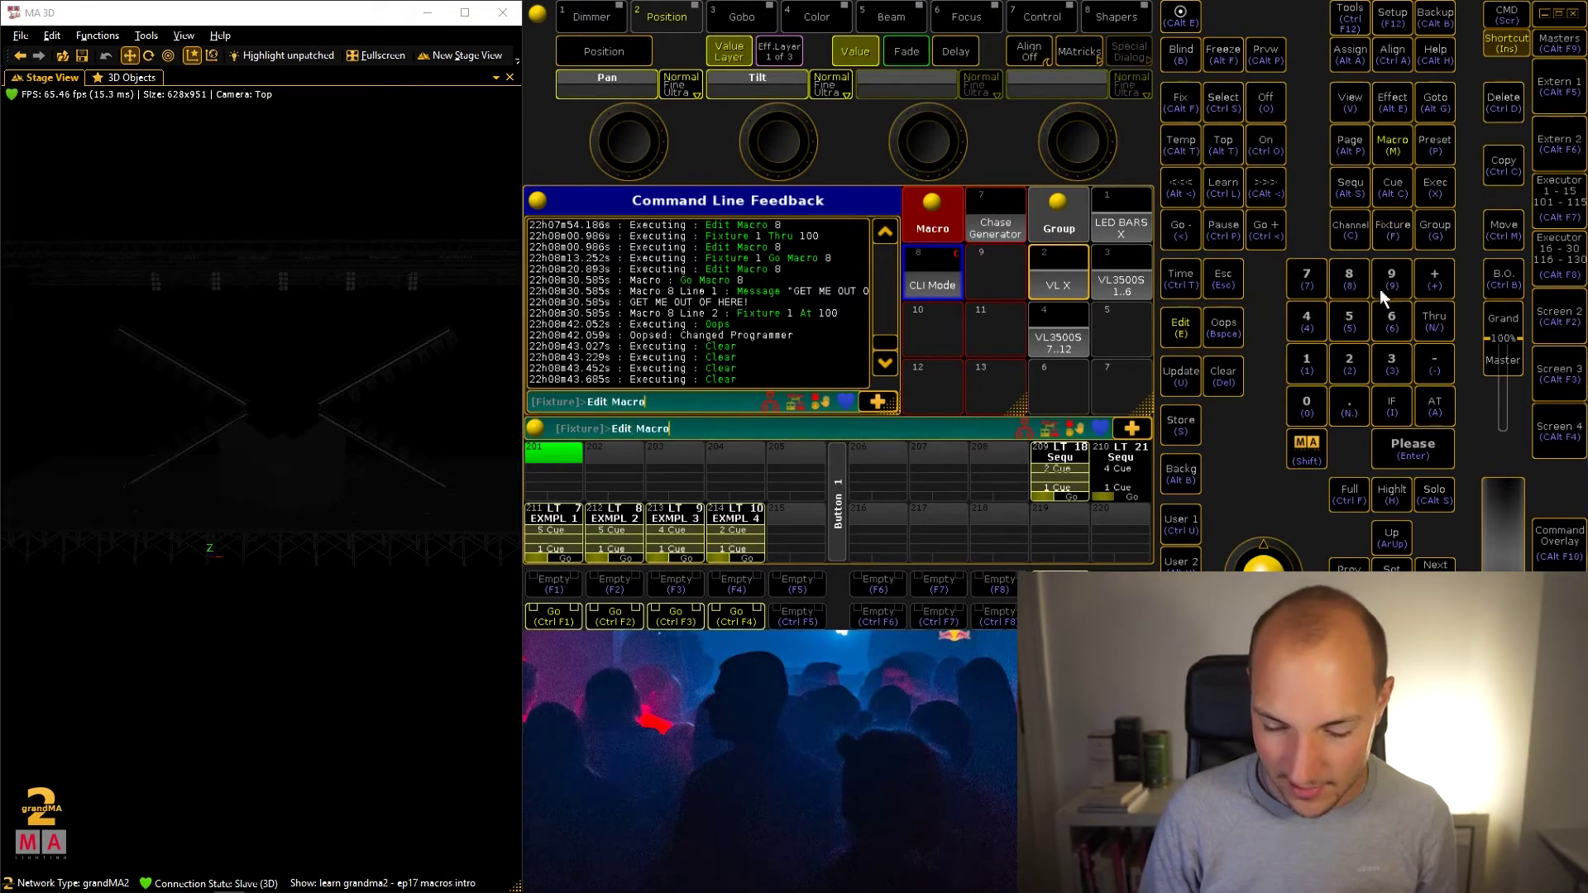
{"action": "left_click", "coordinate": [1348, 273]}
{"action": "left_click", "coordinate": [1409, 451]}
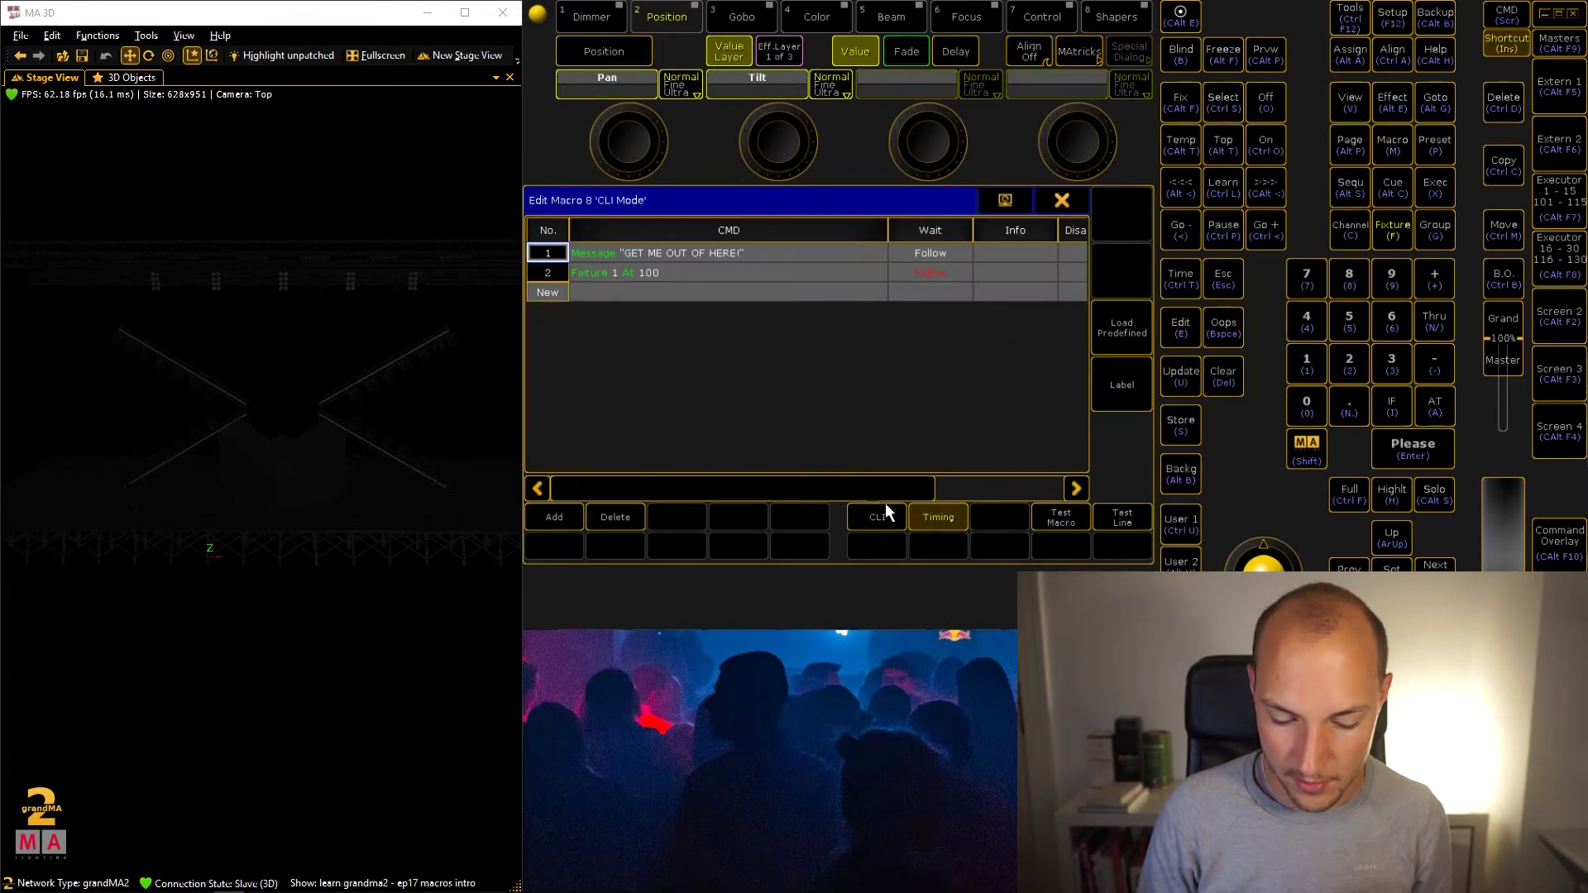
{"action": "left_click", "coordinate": [731, 276]}
{"action": "left_click", "coordinate": [621, 516]}
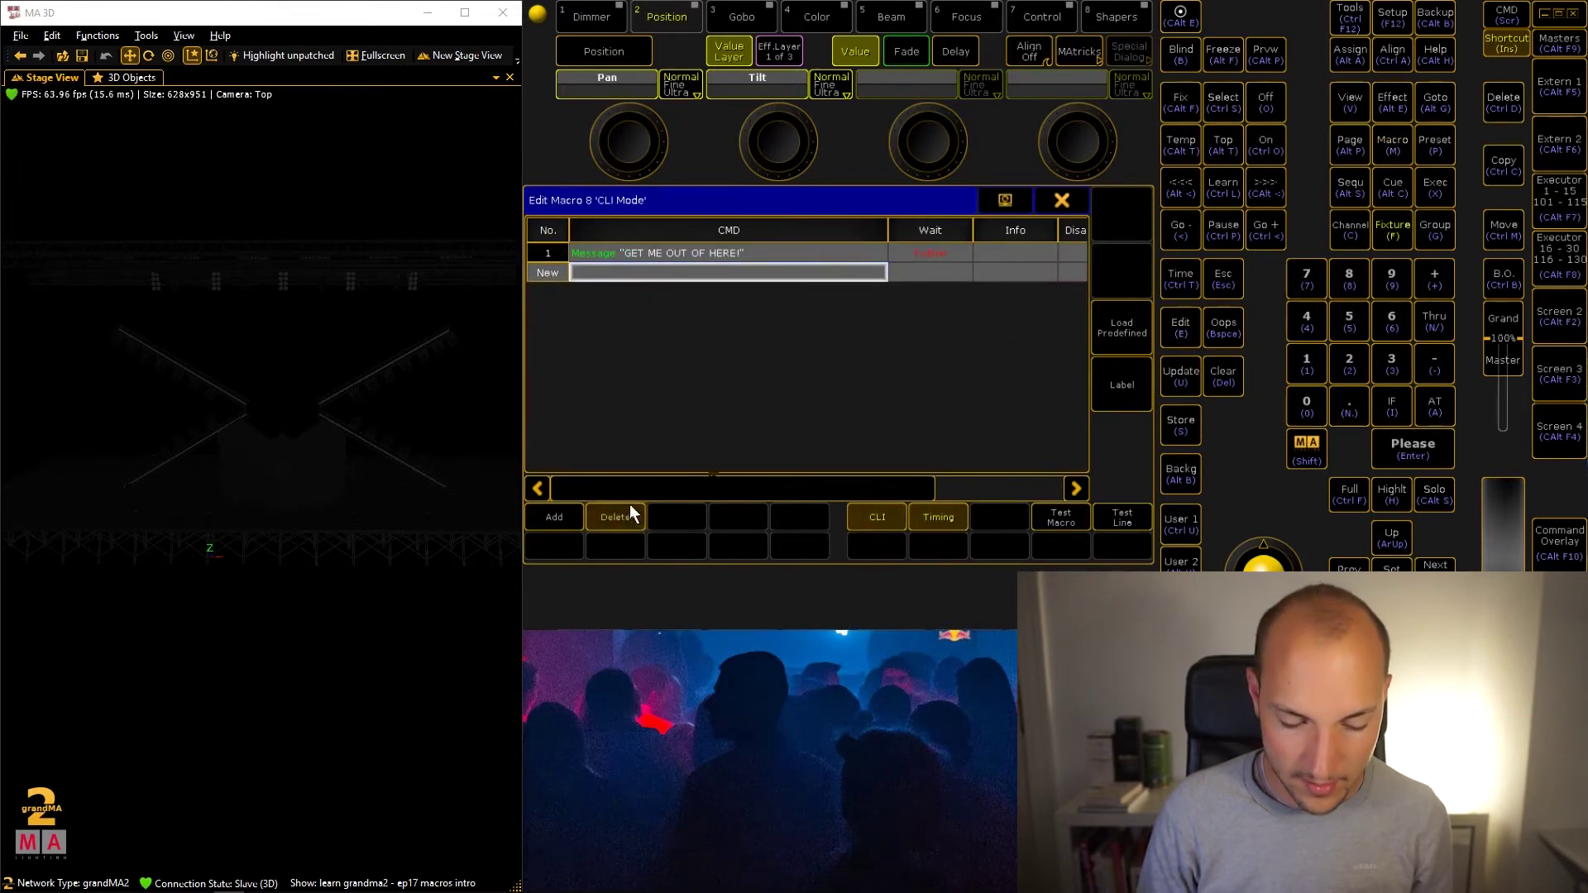
{"action": "left_click", "coordinate": [1062, 202]}
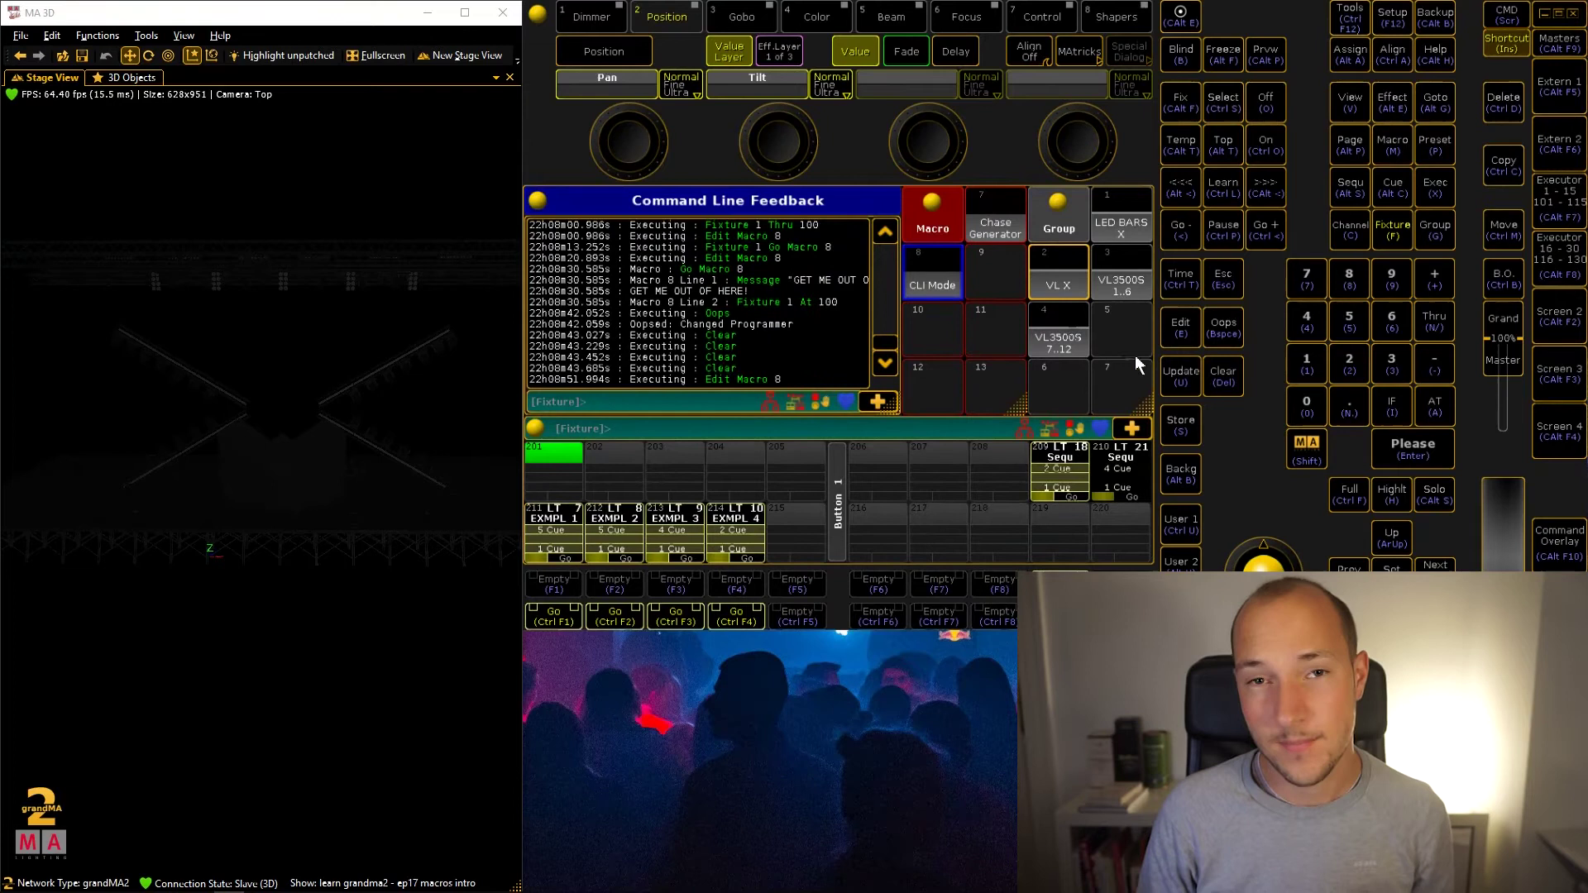
{"action": "right_click", "coordinate": [959, 288]}
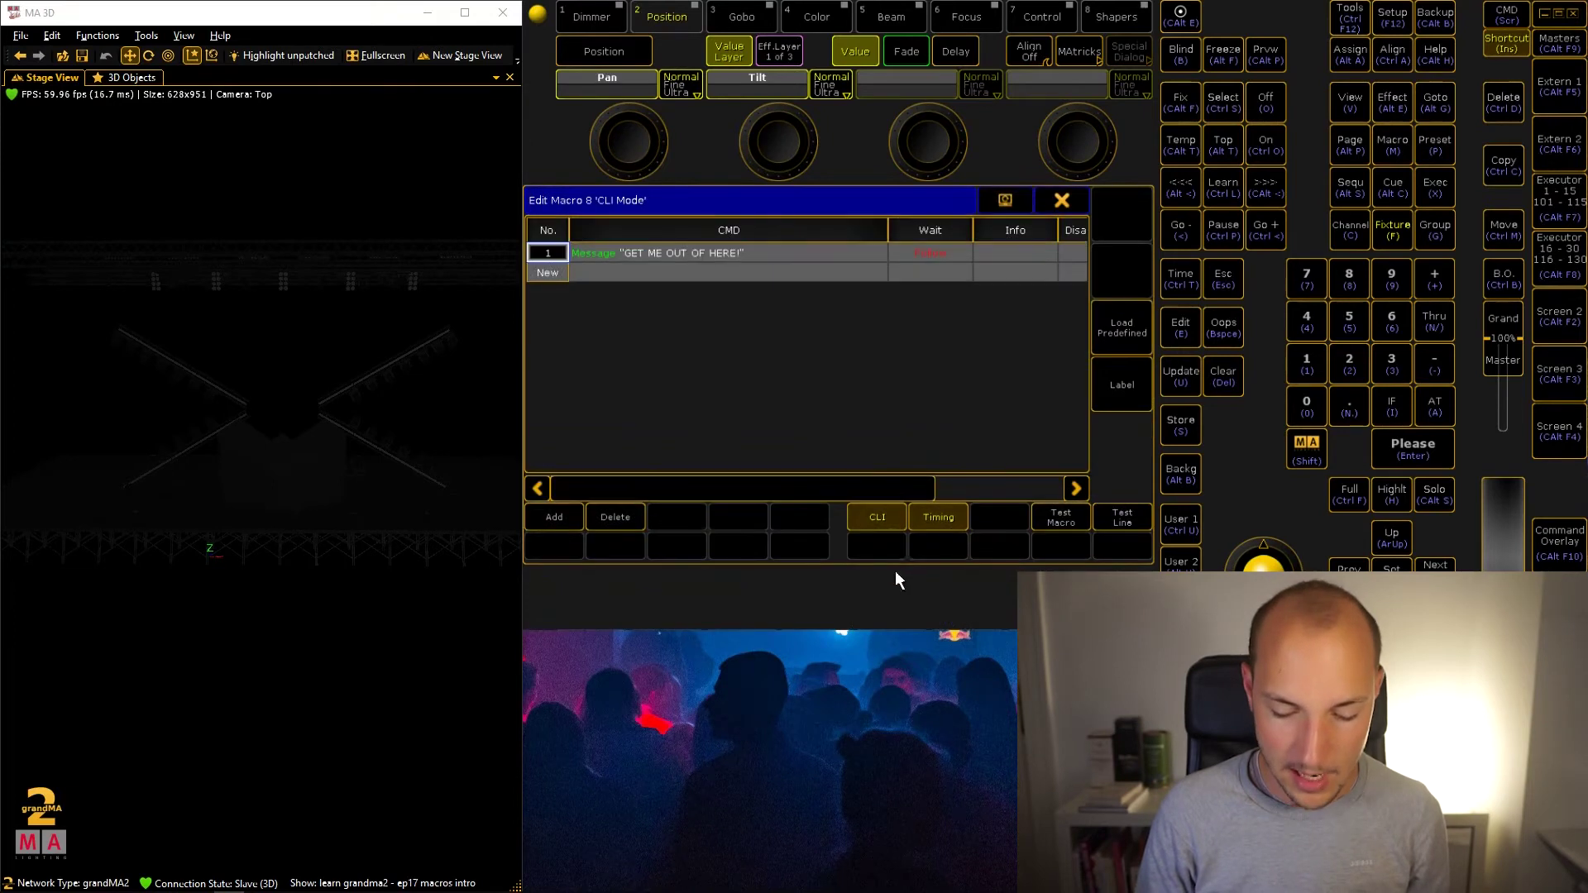
{"action": "left_click", "coordinate": [1062, 201]}
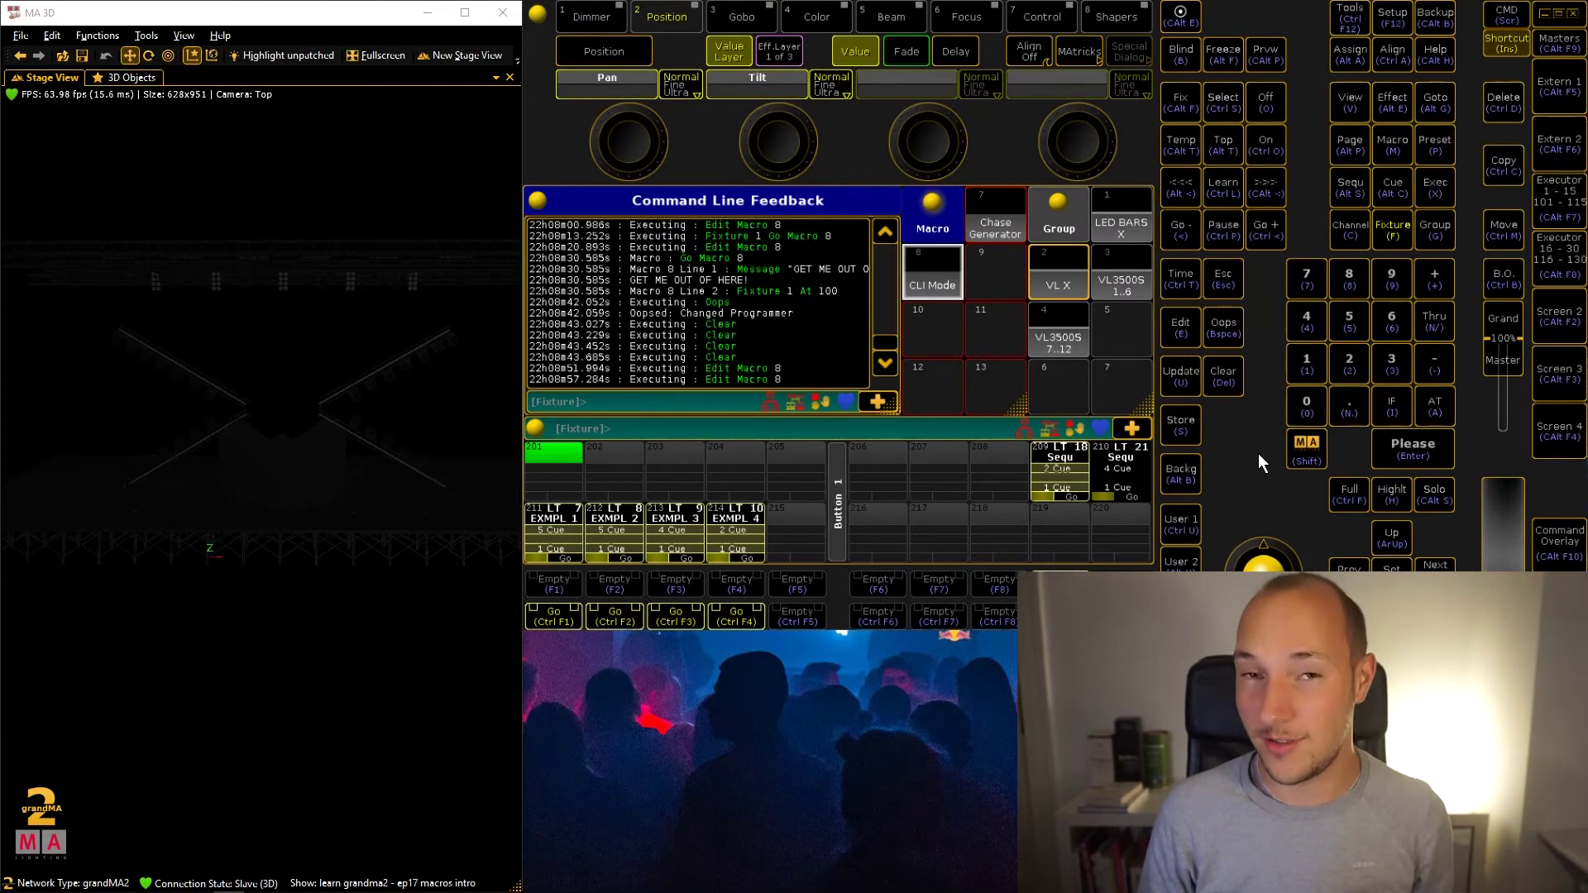
{"action": "key", "text": "alt+Tab"}
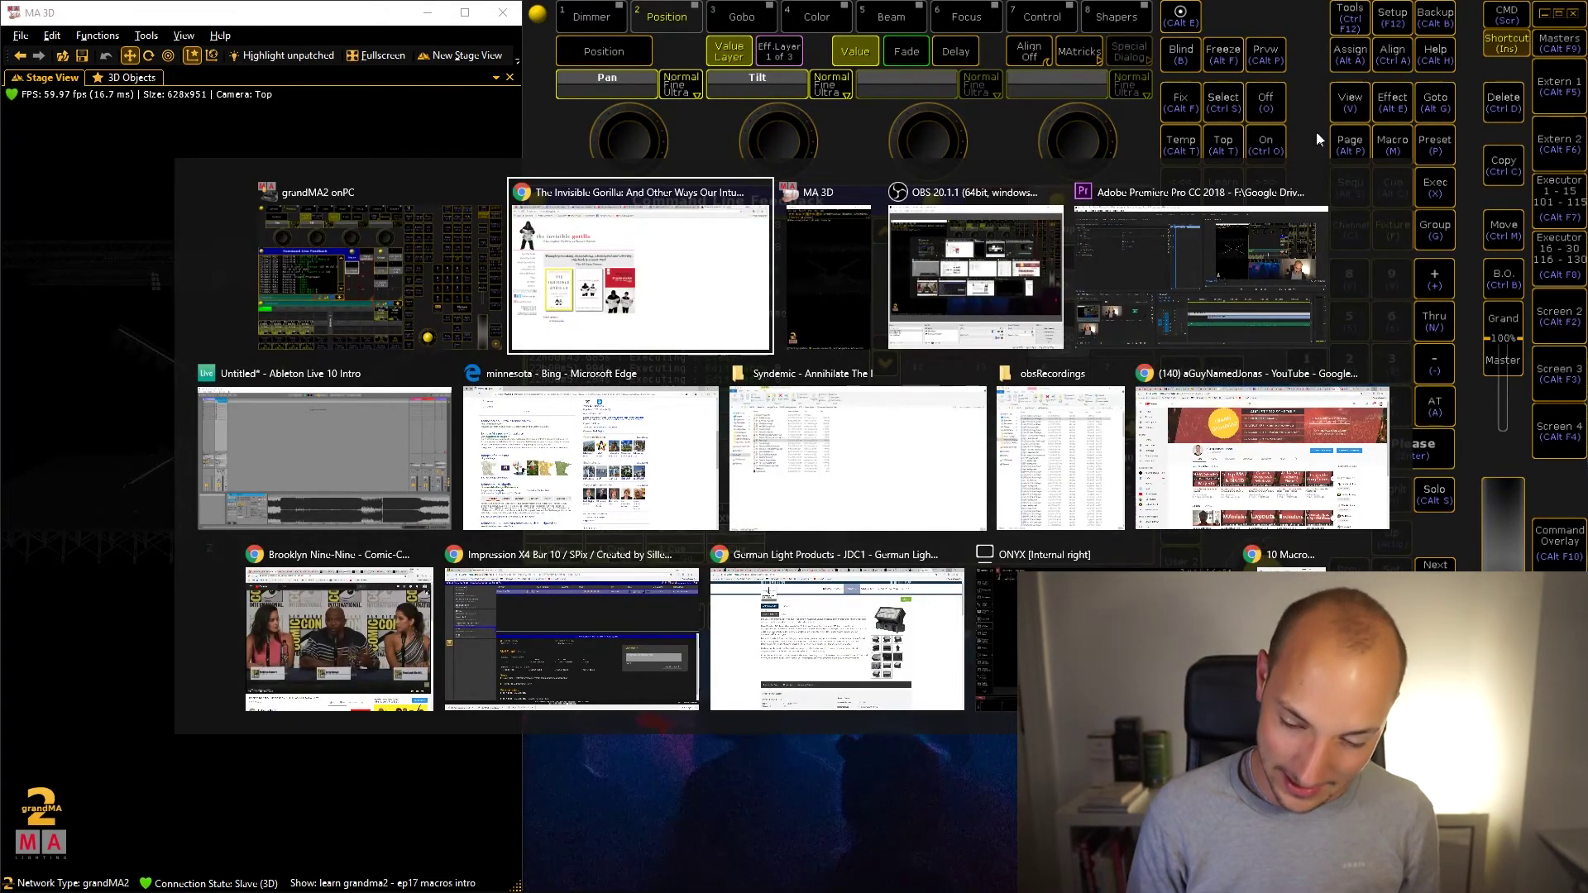
{"action": "key", "text": "Escape"}
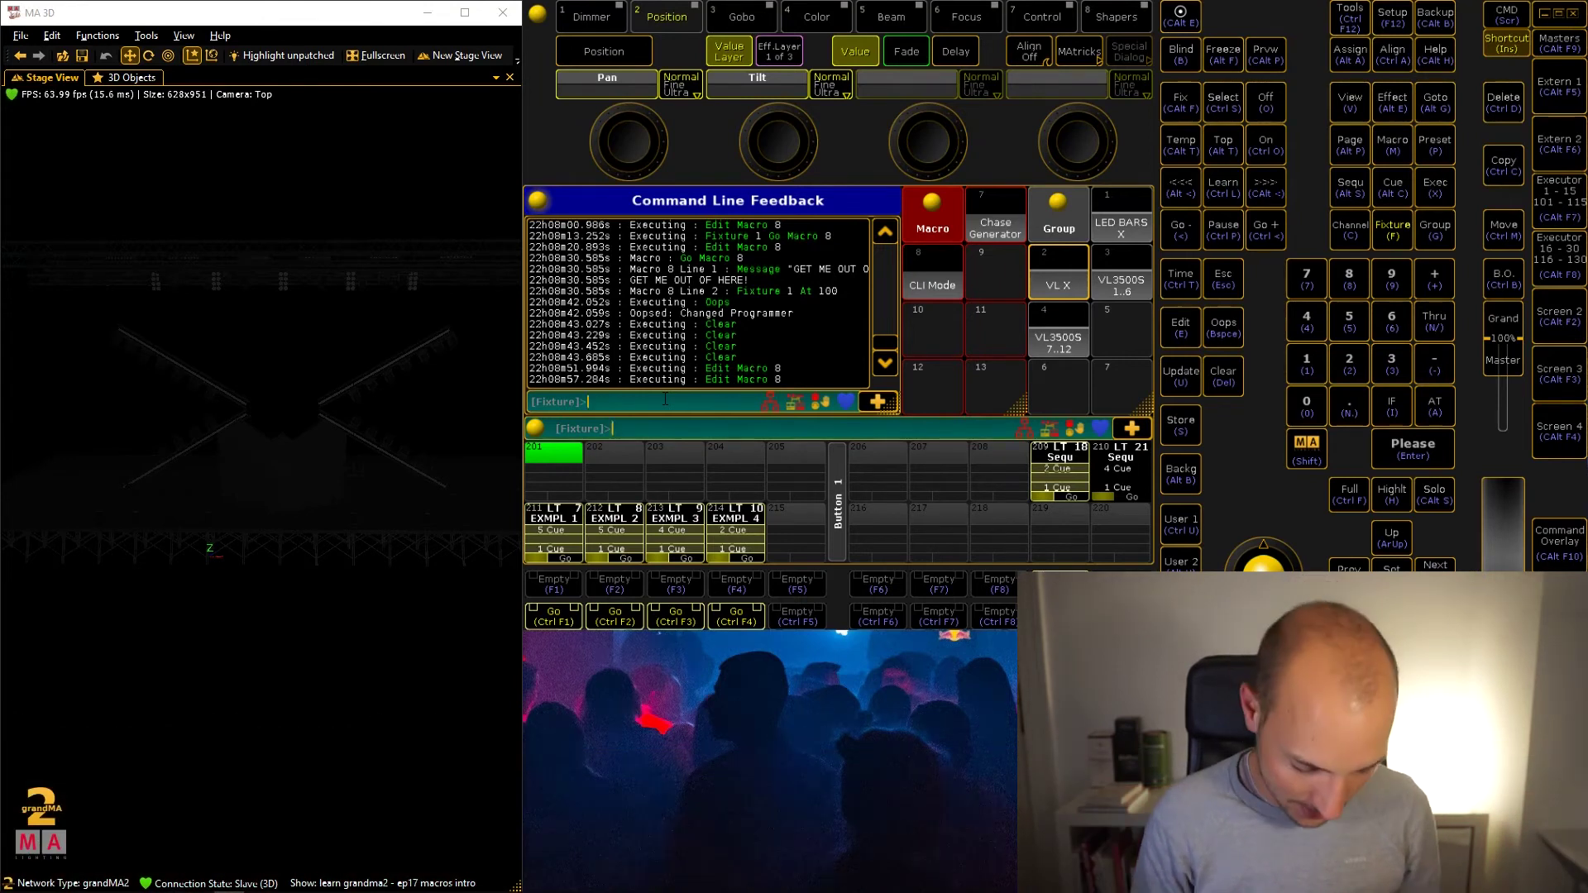
Step: Try the Store, Group and Edit commands with keyboard shortcuts enabled, and cancel the pending Edit command
{"action": "key", "text": "shift"}
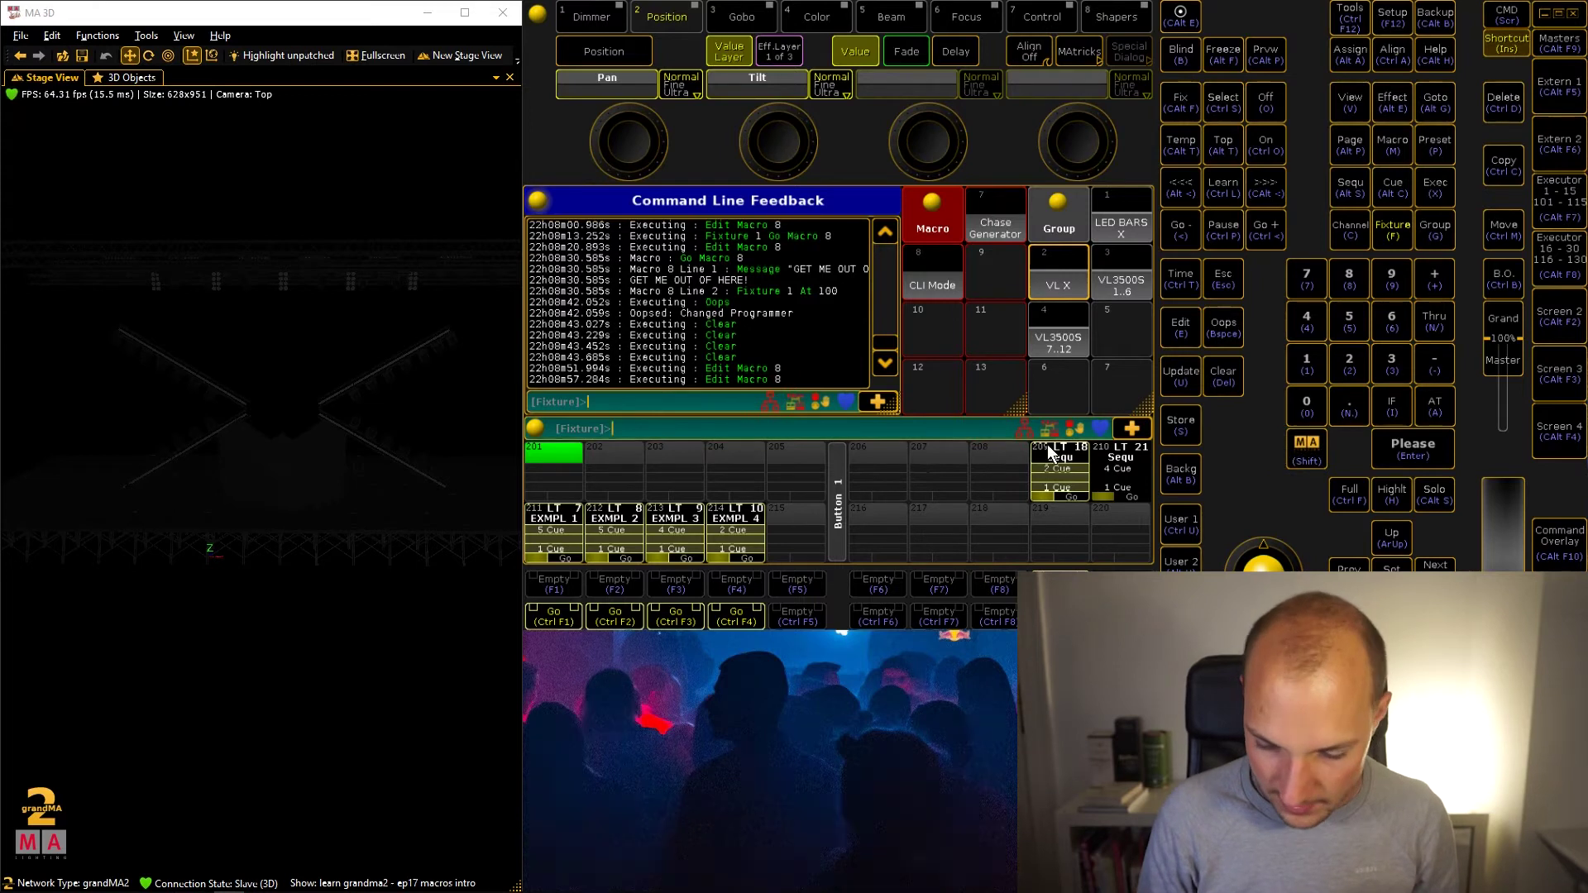
{"action": "key", "text": "s"}
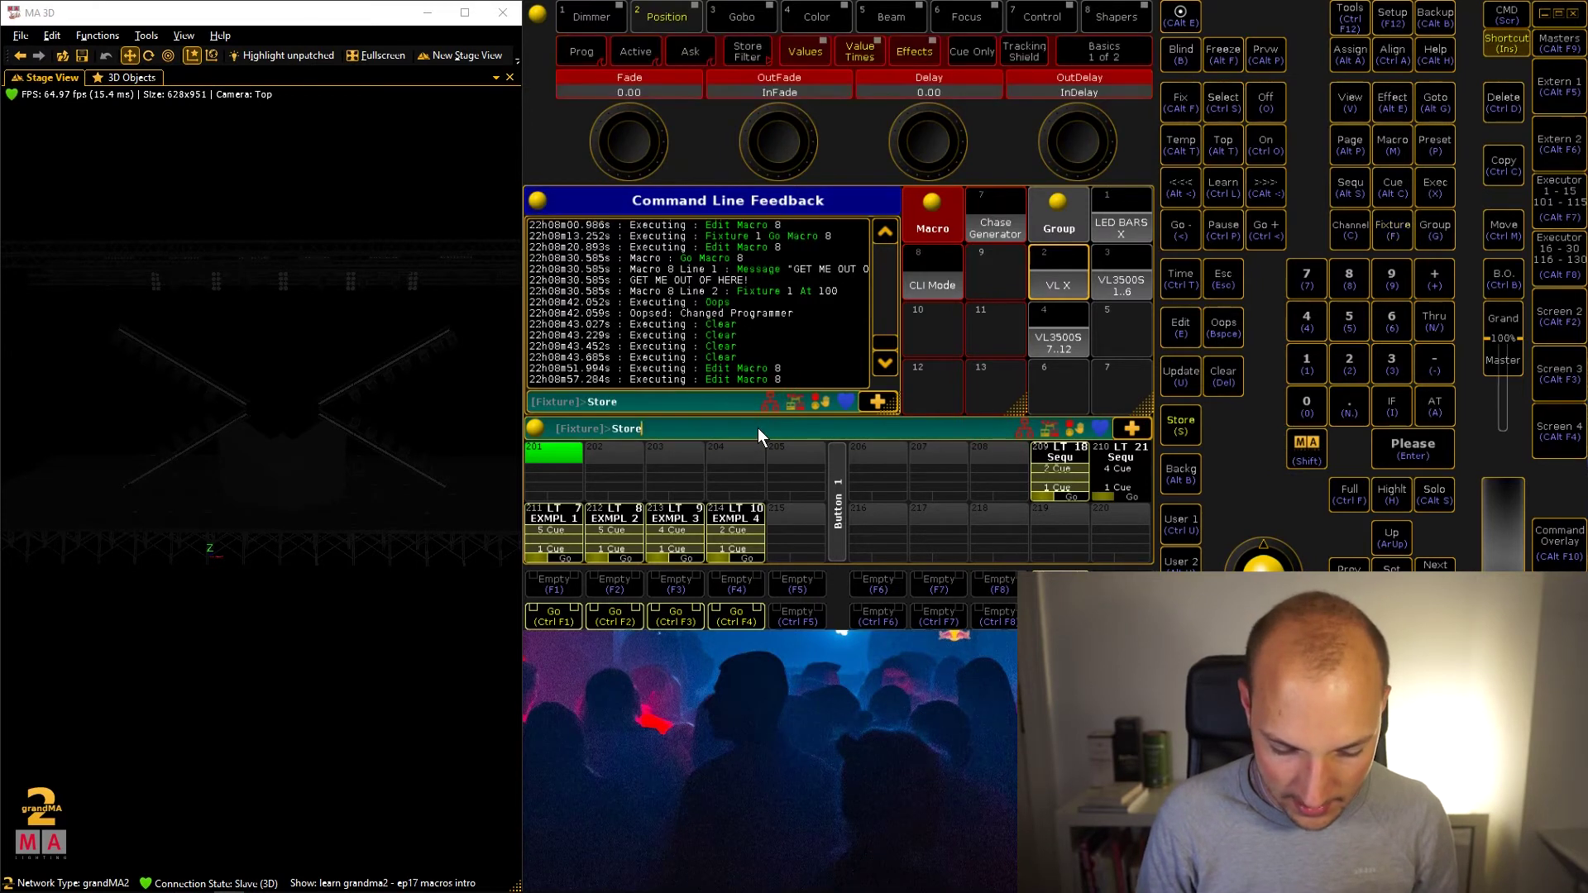
{"action": "key", "text": "g"}
{"action": "key", "text": "e"}
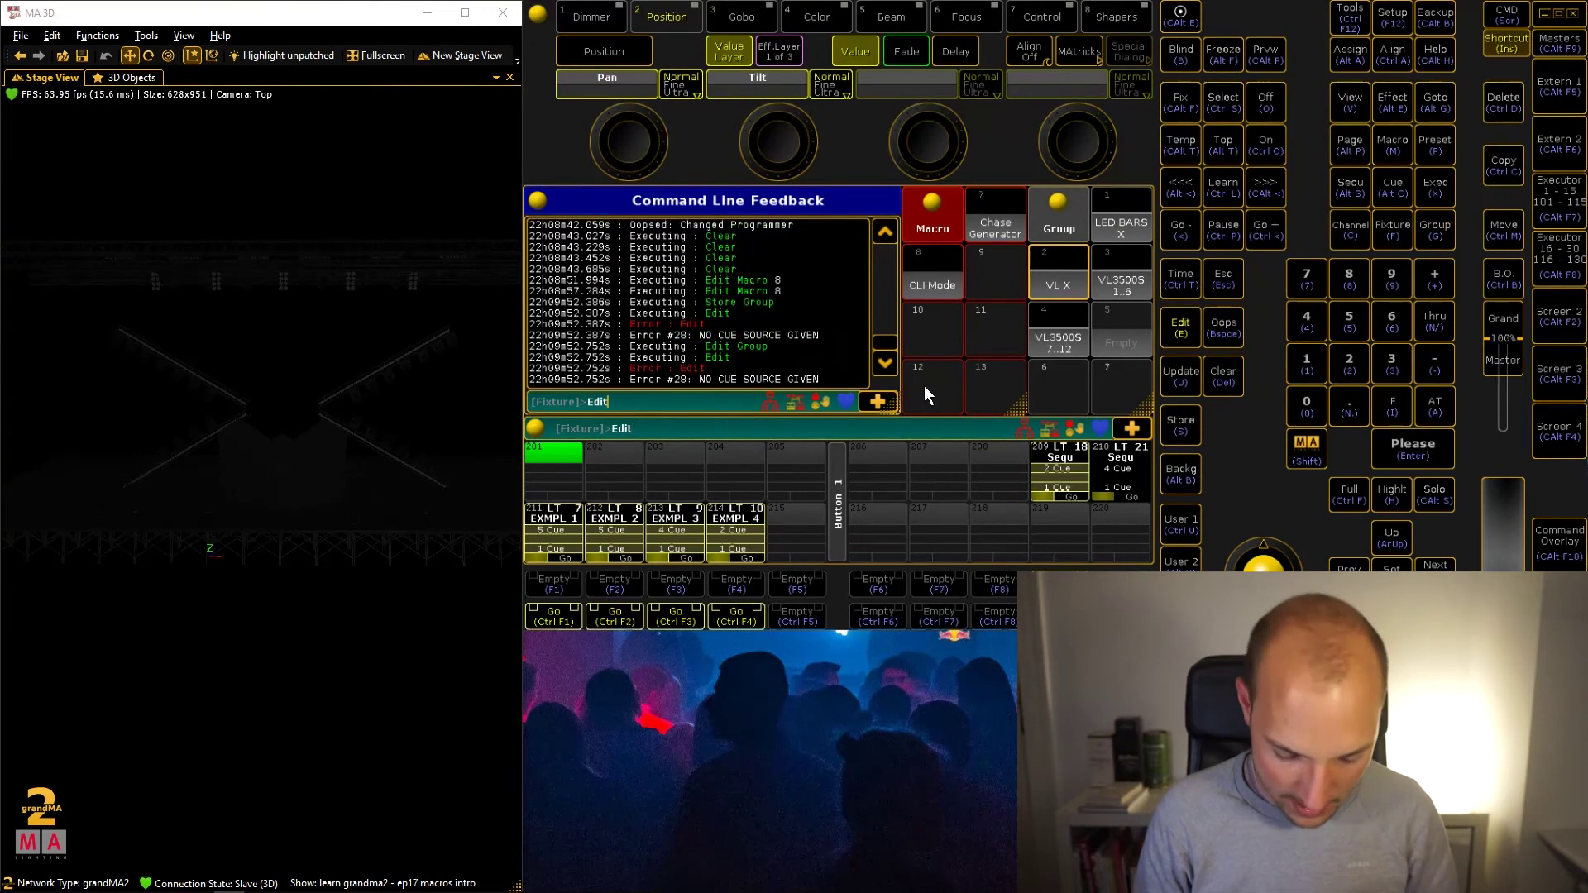
{"action": "key", "text": "Escape"}
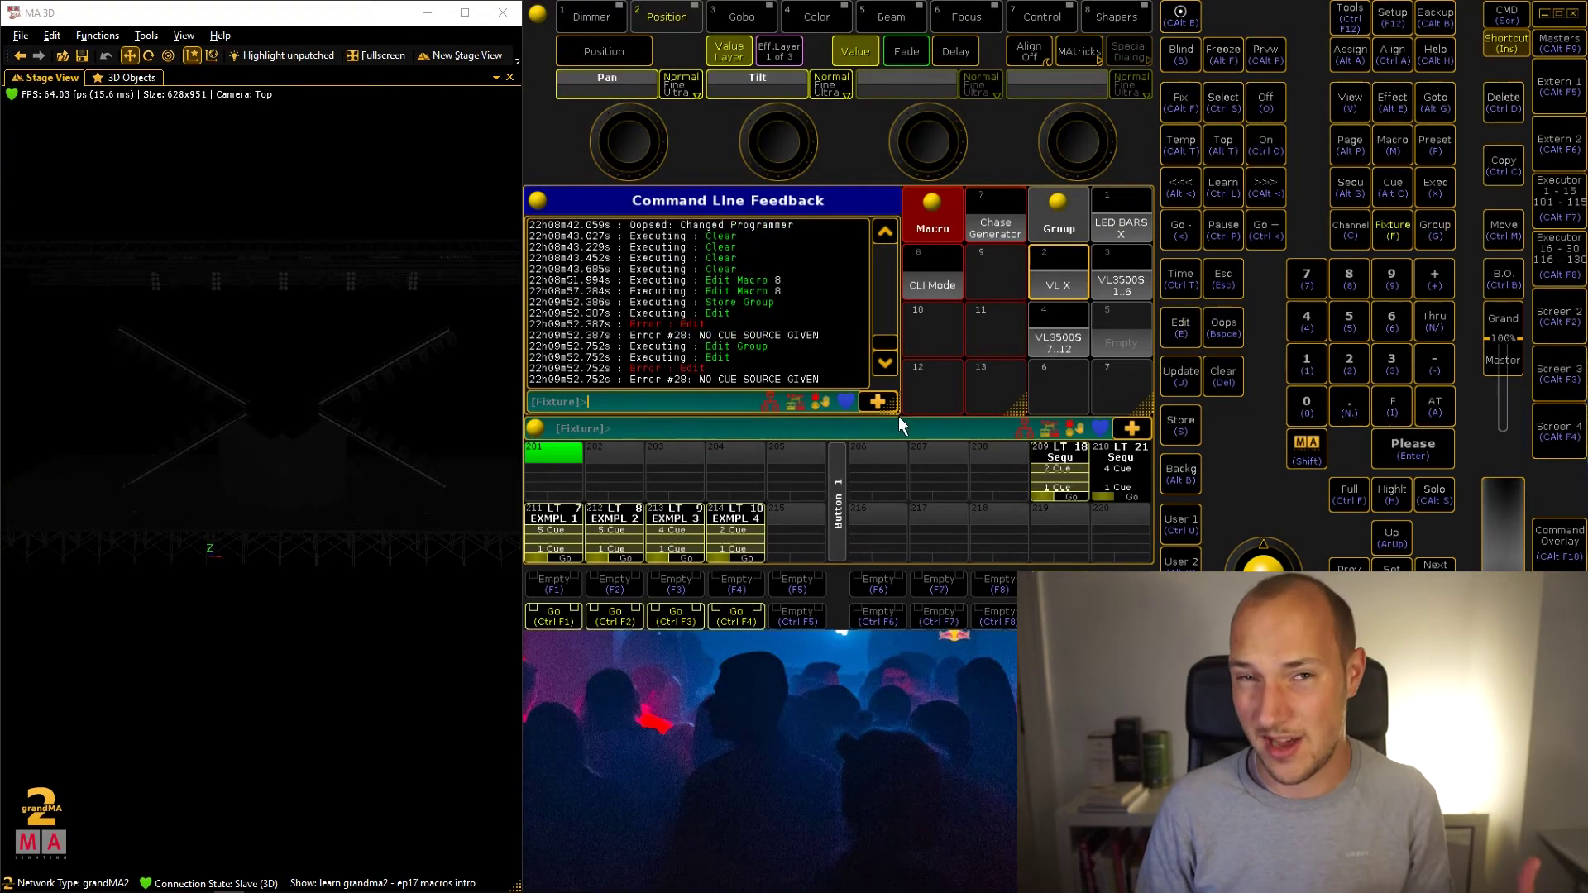
Step: Toggle the keyboard shortcut and CMD modes on and off, and leave both switched off
{"action": "left_click", "coordinate": [1510, 44]}
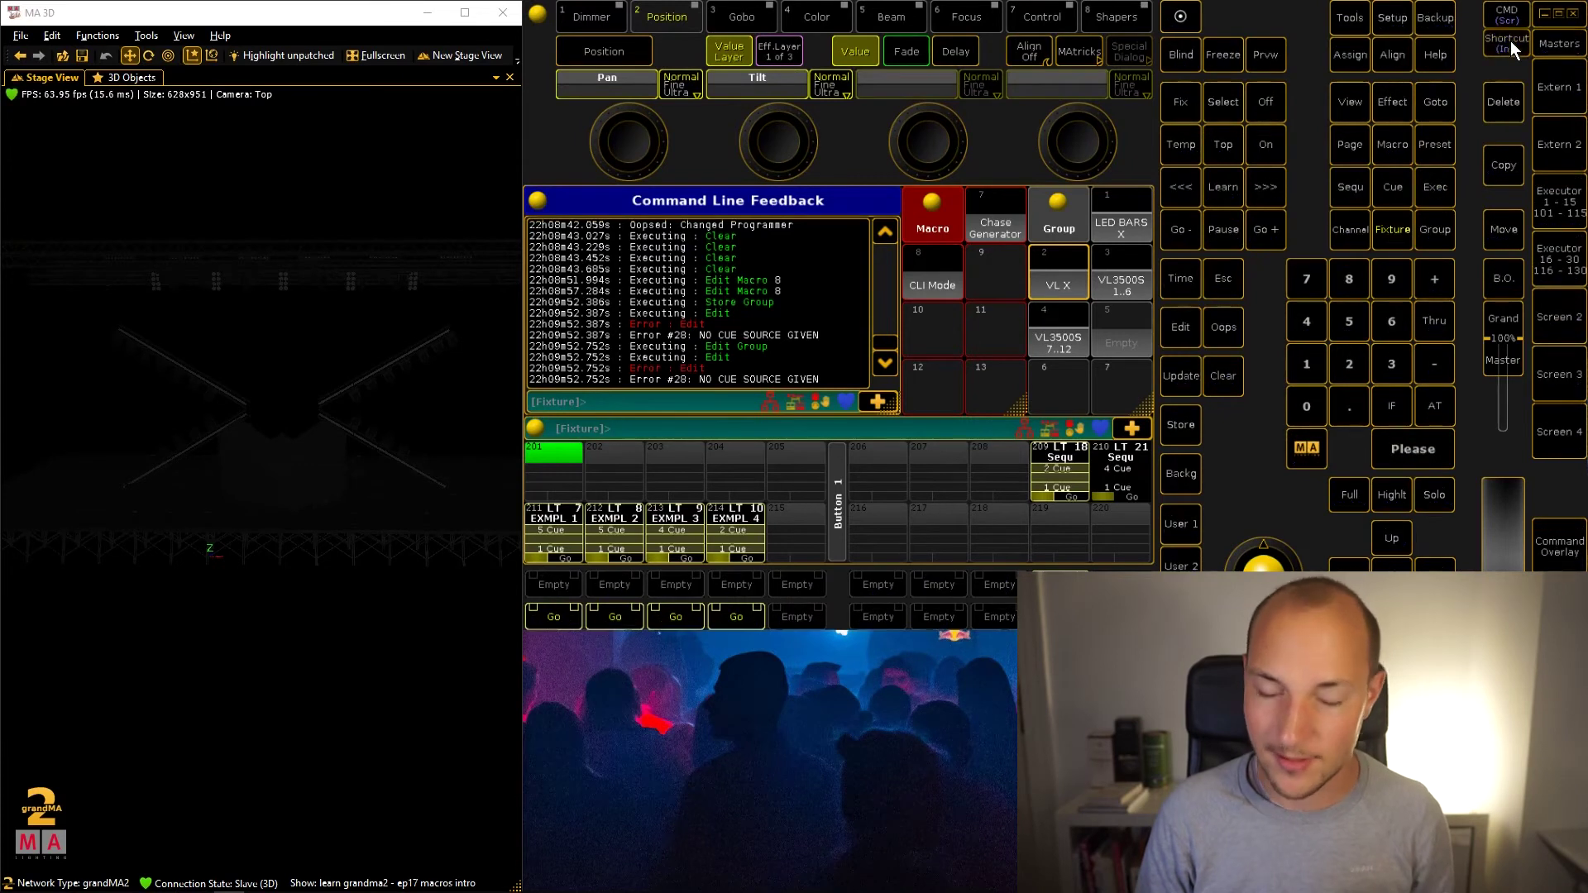
{"action": "left_click", "coordinate": [1508, 18]}
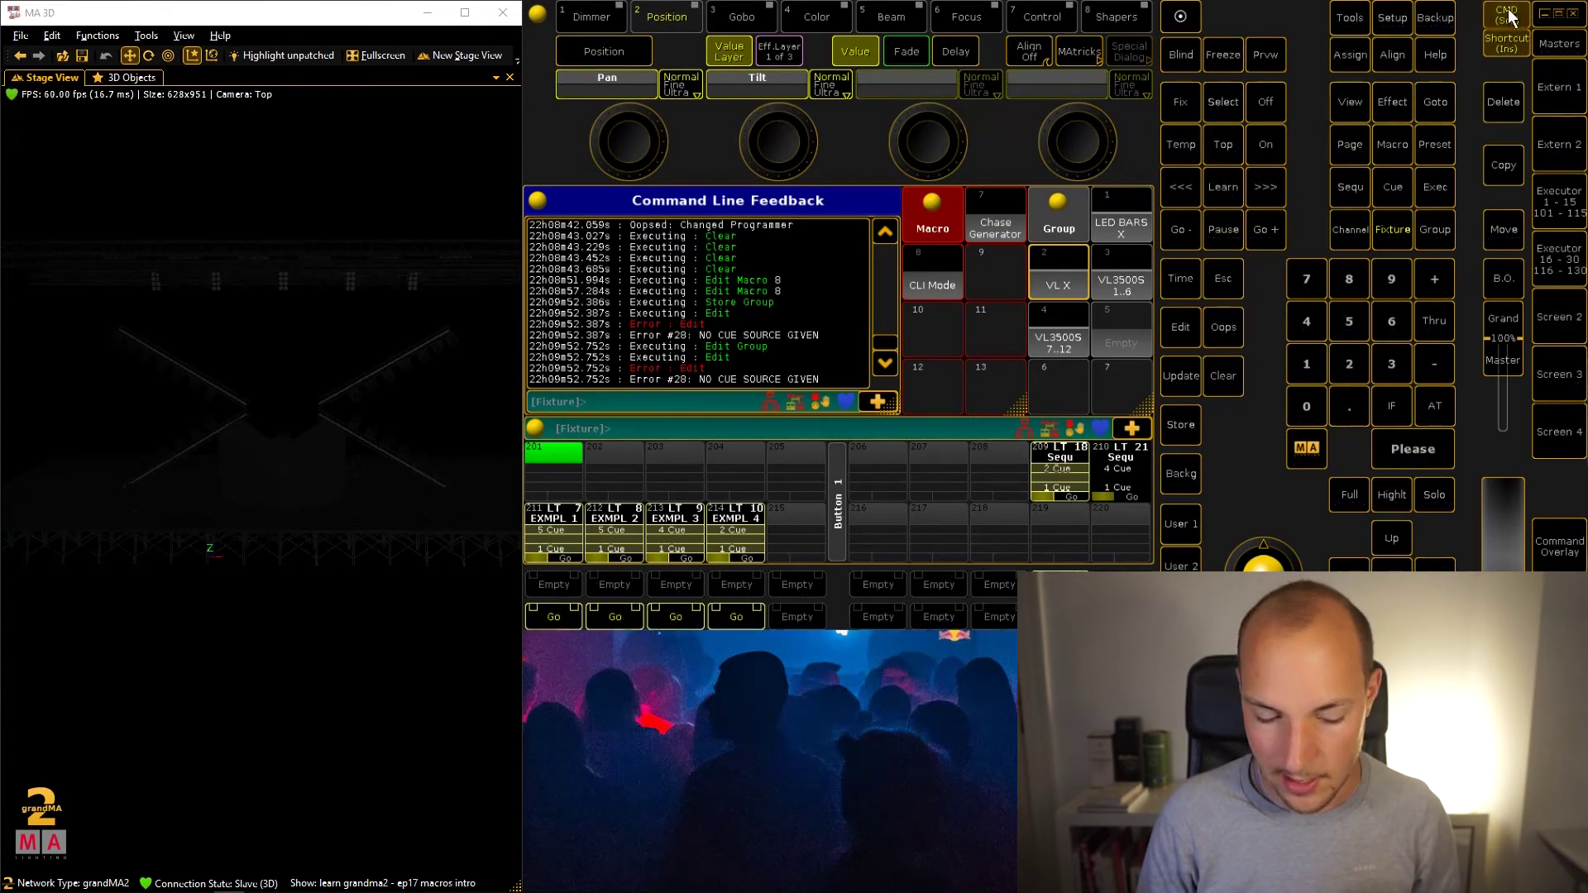
{"action": "left_click", "coordinate": [1490, 41]}
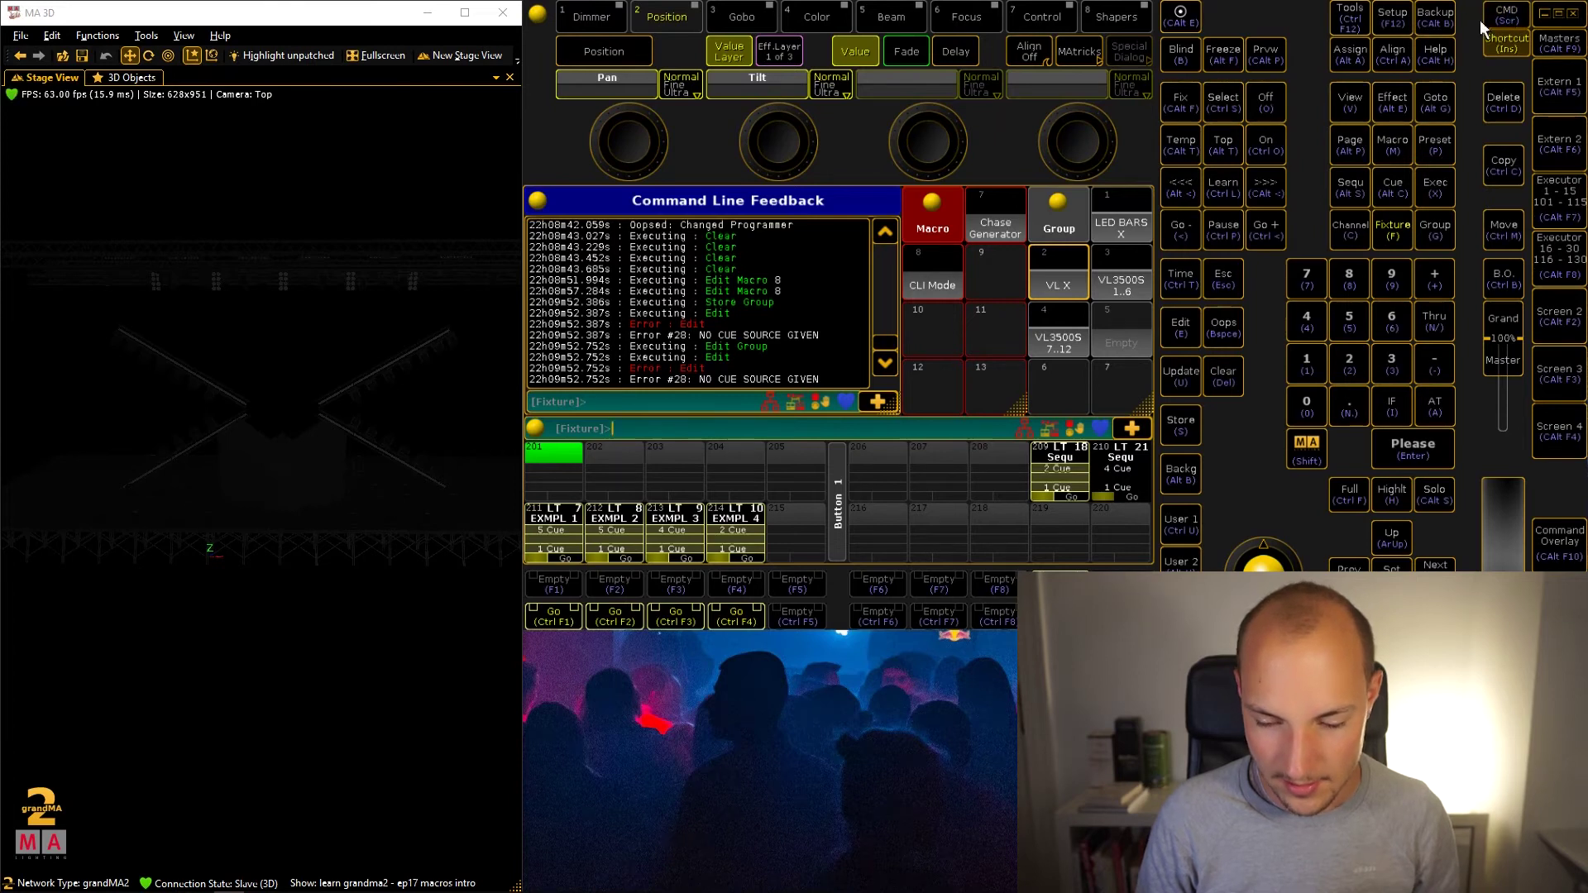
{"action": "left_click", "coordinate": [1494, 41]}
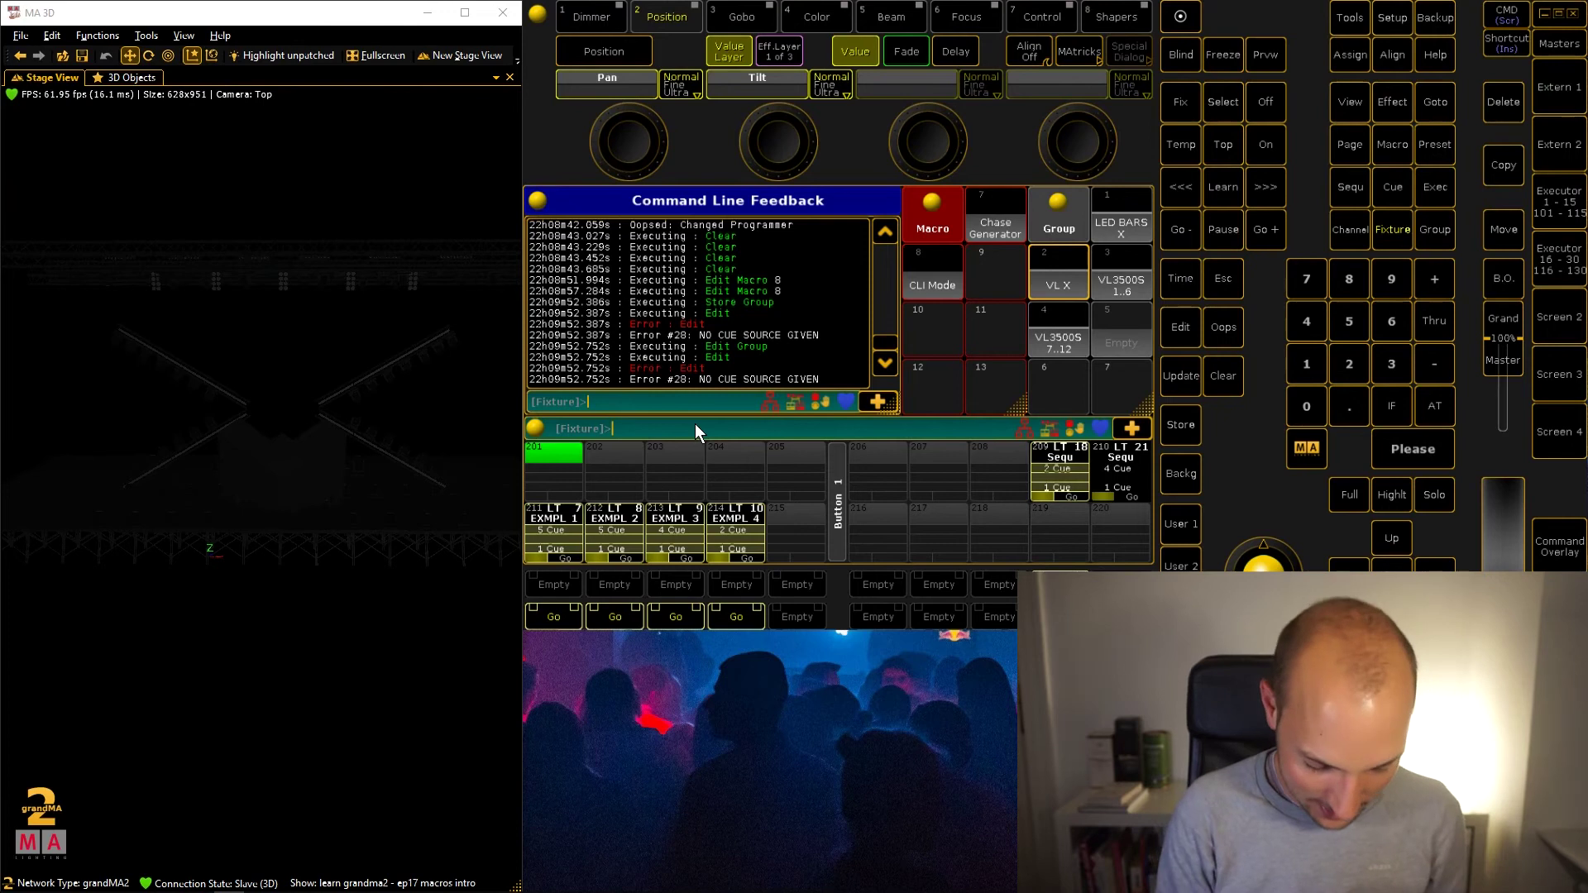
Step: Run cmdh on the command line to list the available commands, and look through the list in the Command Line Feedback window
{"action": "type", "text": "cmdh"}
{"action": "key", "text": "Return"}
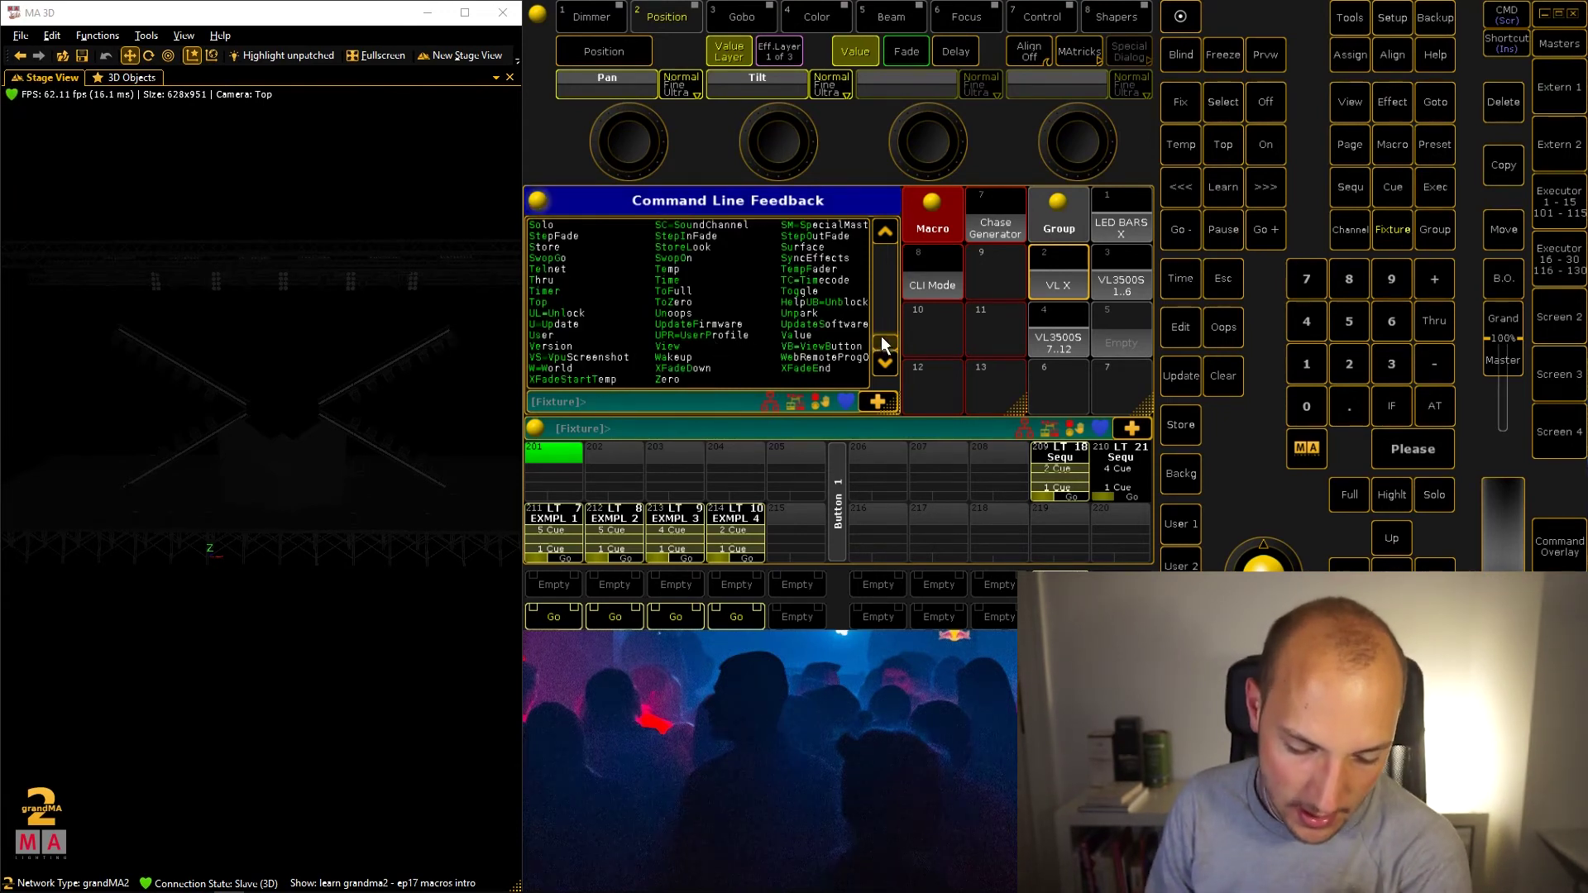
{"action": "scroll", "coordinate": [881, 336], "scroll_direction": "up", "scroll_amount": 5}
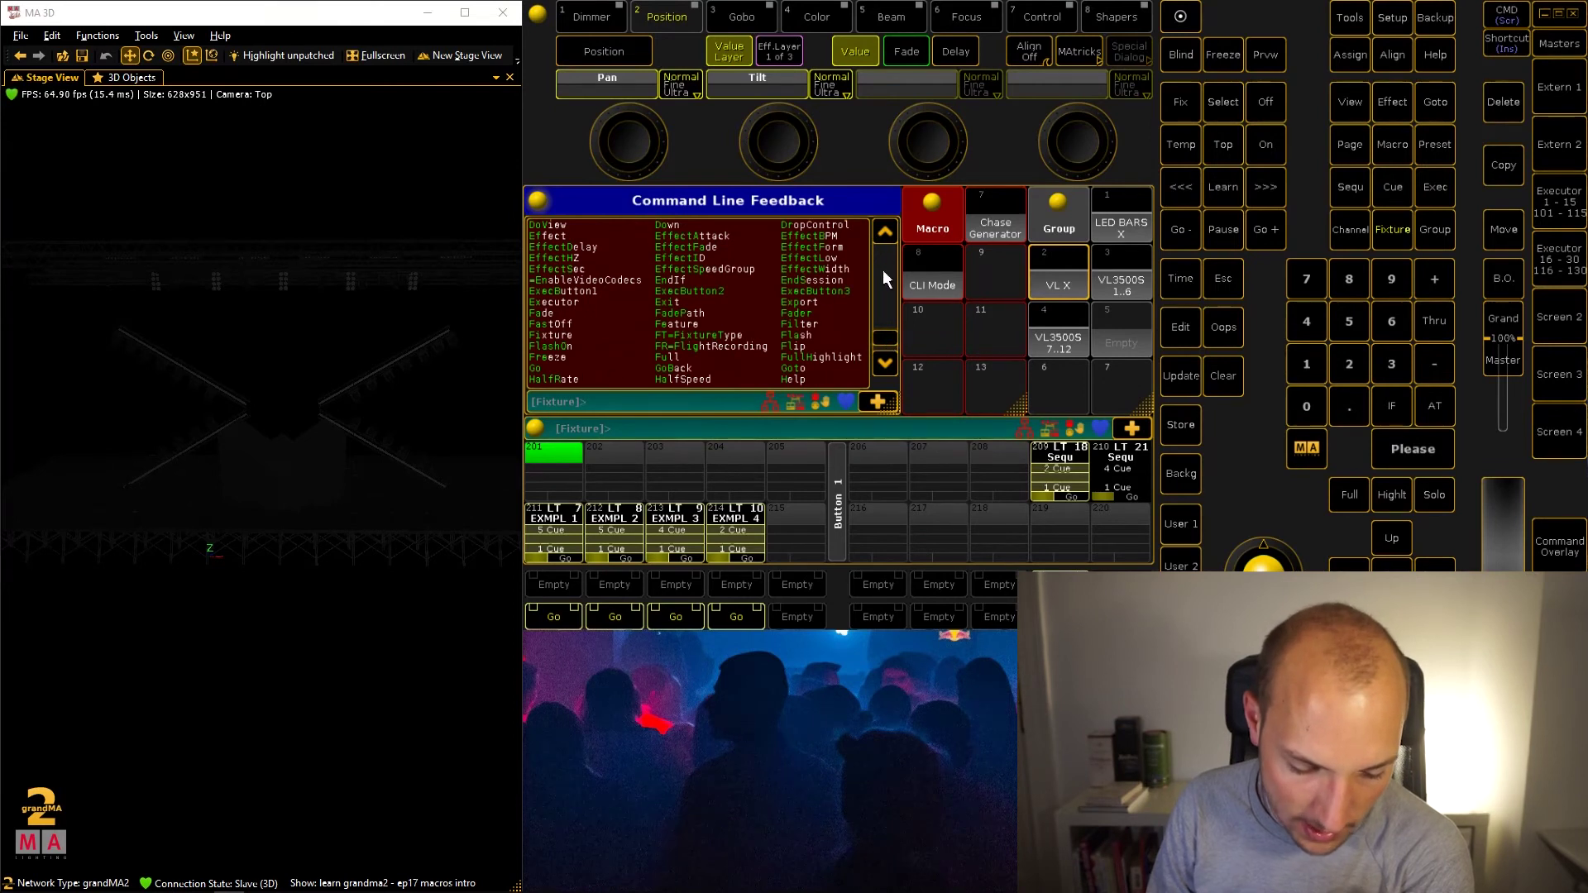
{"action": "scroll", "coordinate": [880, 333], "scroll_direction": "up", "scroll_amount": 3}
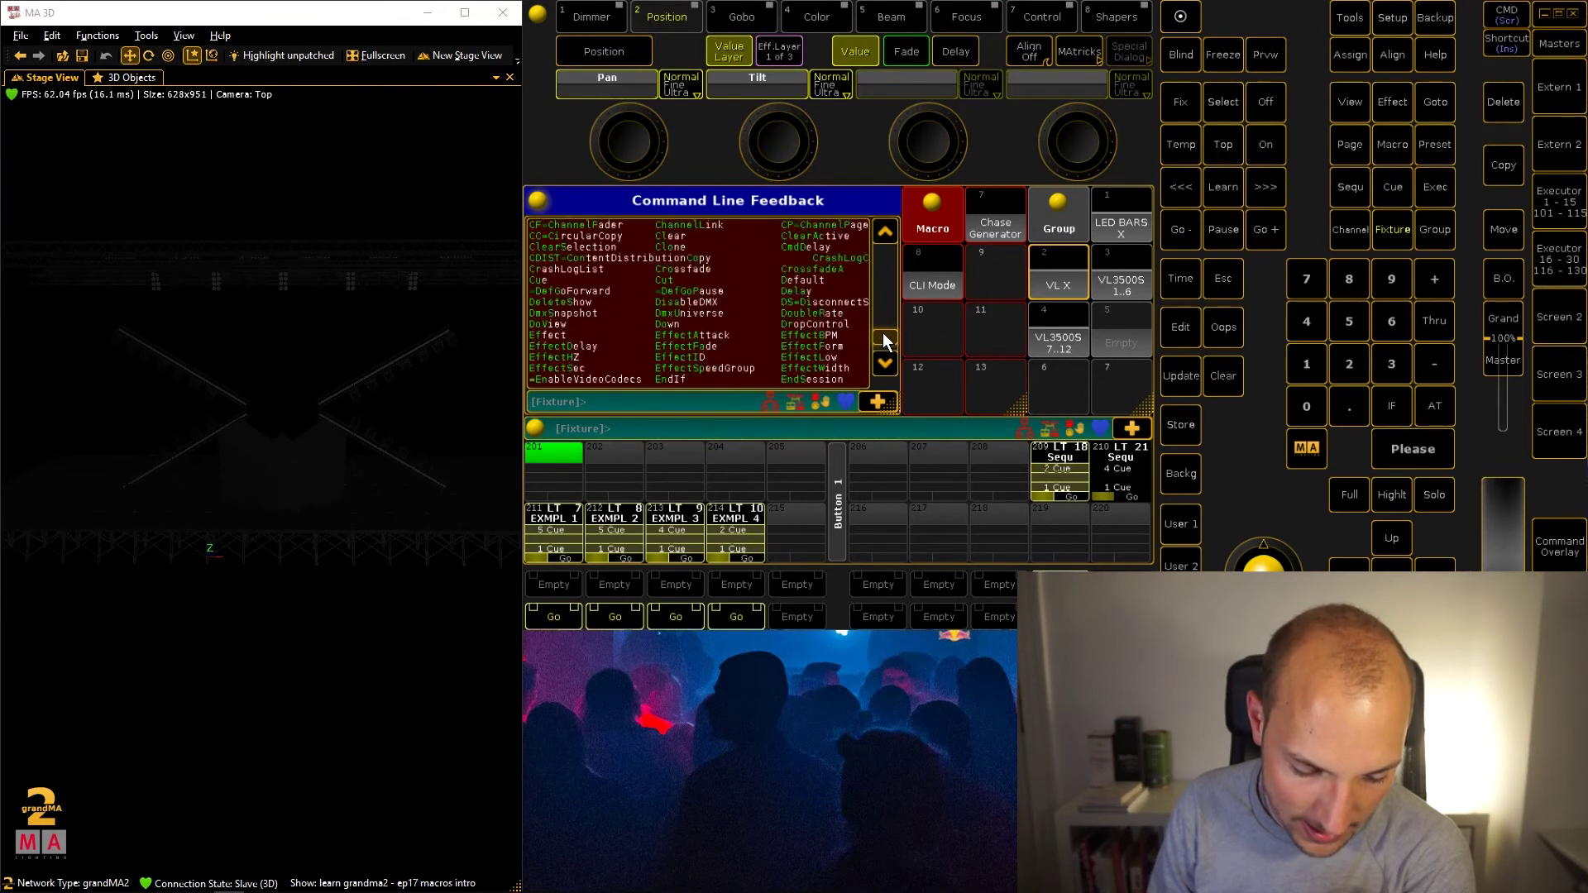
Step: Examine the command list from its first entries through to its end in the Command Line Feedback window
{"action": "scroll", "coordinate": [882, 332], "scroll_direction": "up", "scroll_amount": 5}
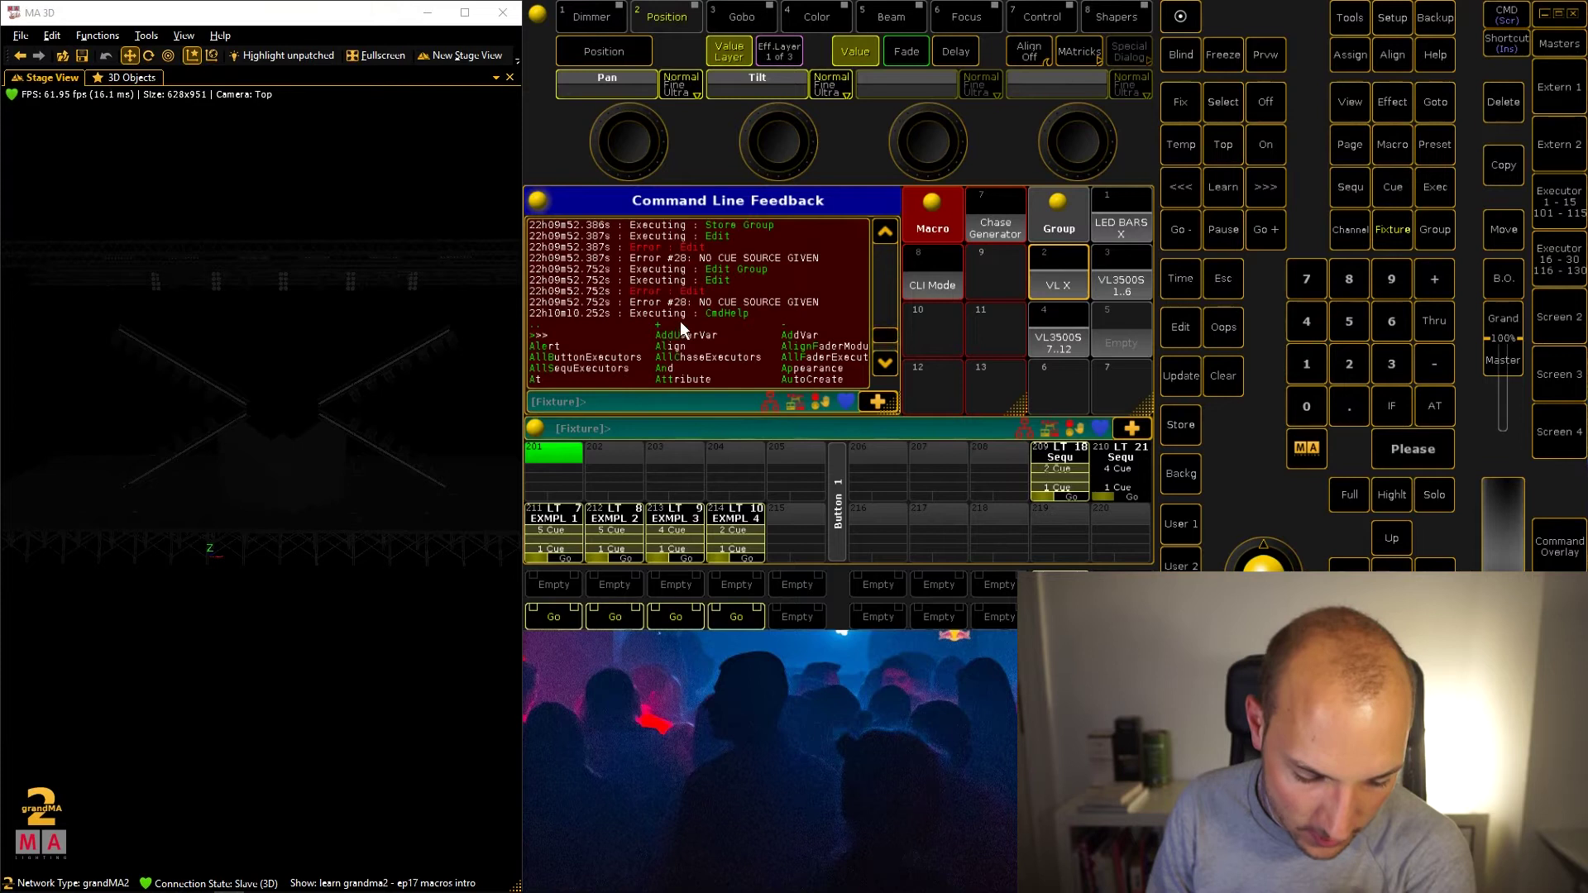
{"action": "scroll", "coordinate": [884, 364], "scroll_direction": "down", "scroll_amount": 5}
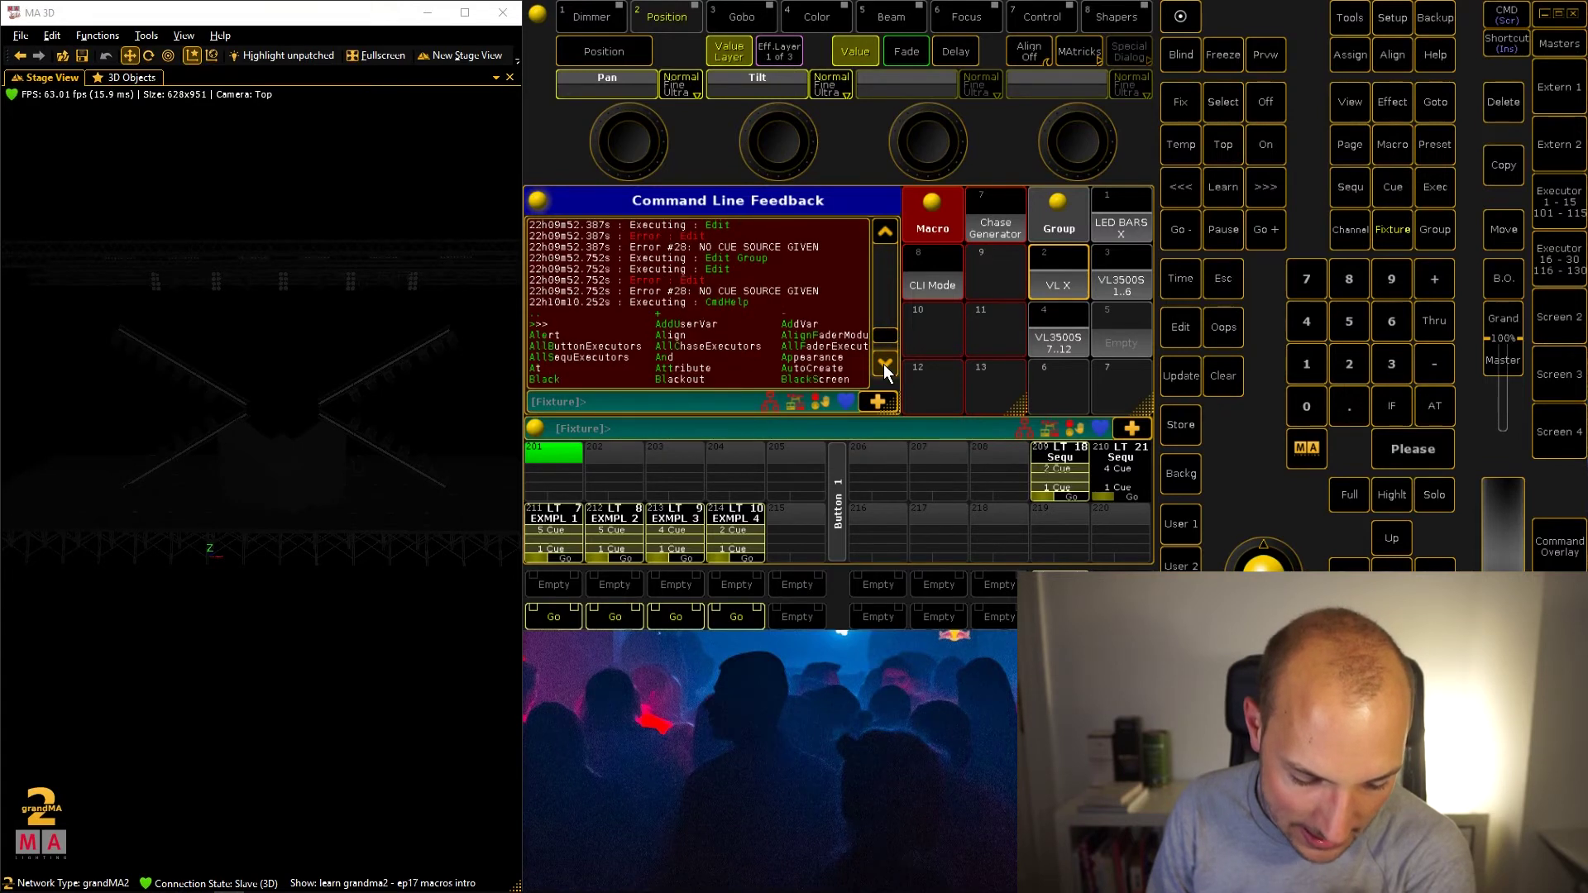
{"action": "scroll", "coordinate": [884, 364], "scroll_direction": "down", "scroll_amount": 5}
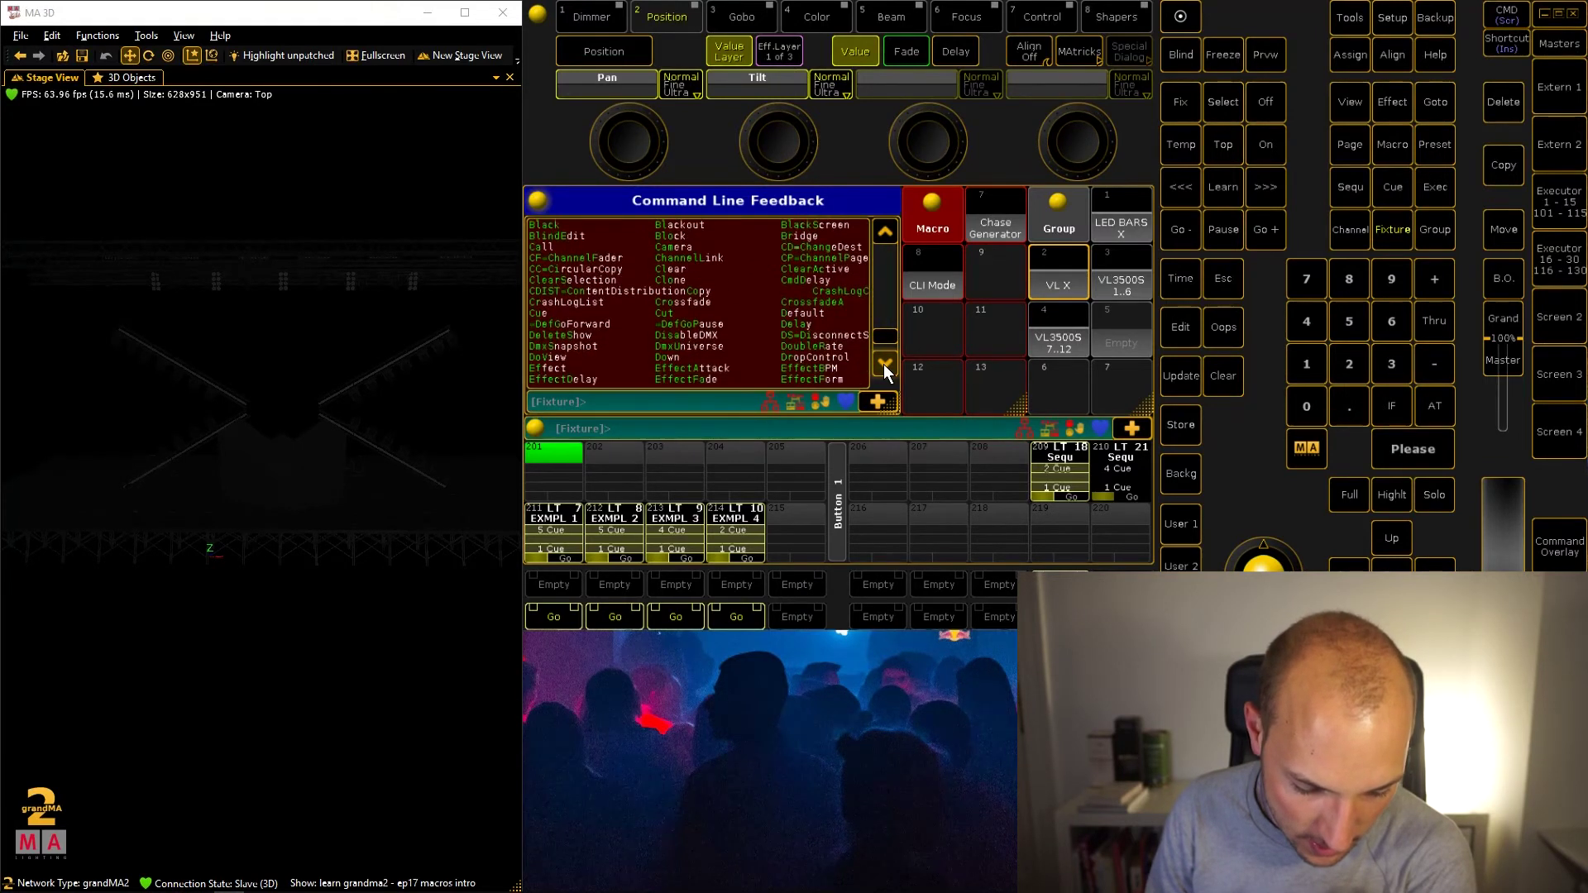
{"action": "scroll", "coordinate": [884, 364], "scroll_direction": "down", "scroll_amount": 8}
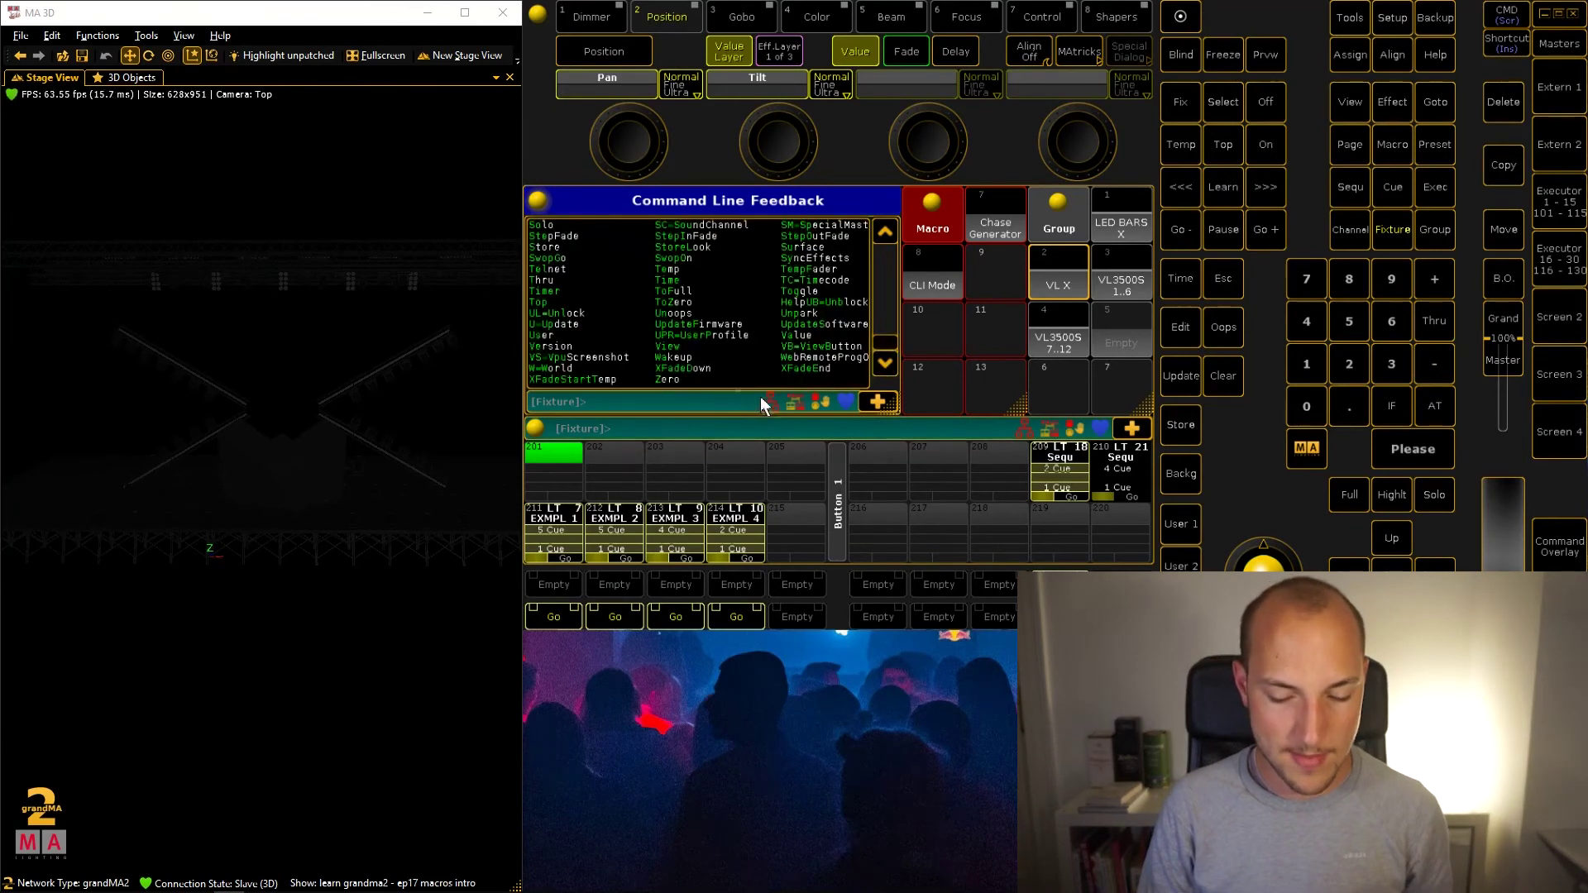
Step: List the commands beginning with F using cmdhelp f*, and narrow the list with cmdhelp Fixt*
{"action": "left_click", "coordinate": [703, 404]}
{"action": "type", "text": "cmdhelp f*"}
{"action": "key", "text": "Return"}
{"action": "type", "text": "cmdhelp"}
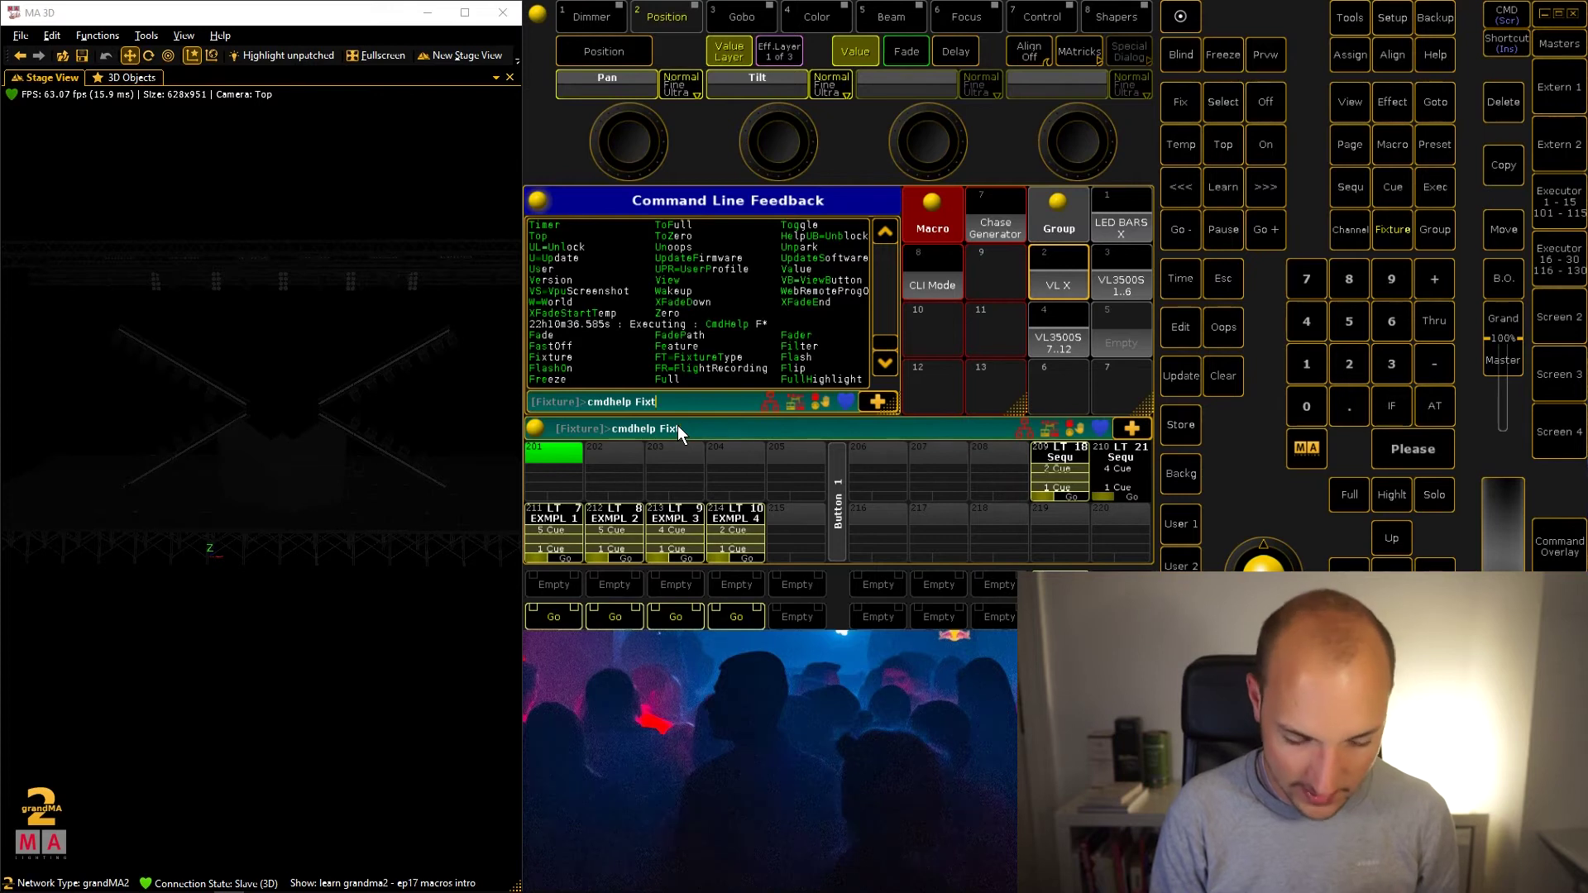
{"action": "type", "text": "*"}
{"action": "key", "text": "Return"}
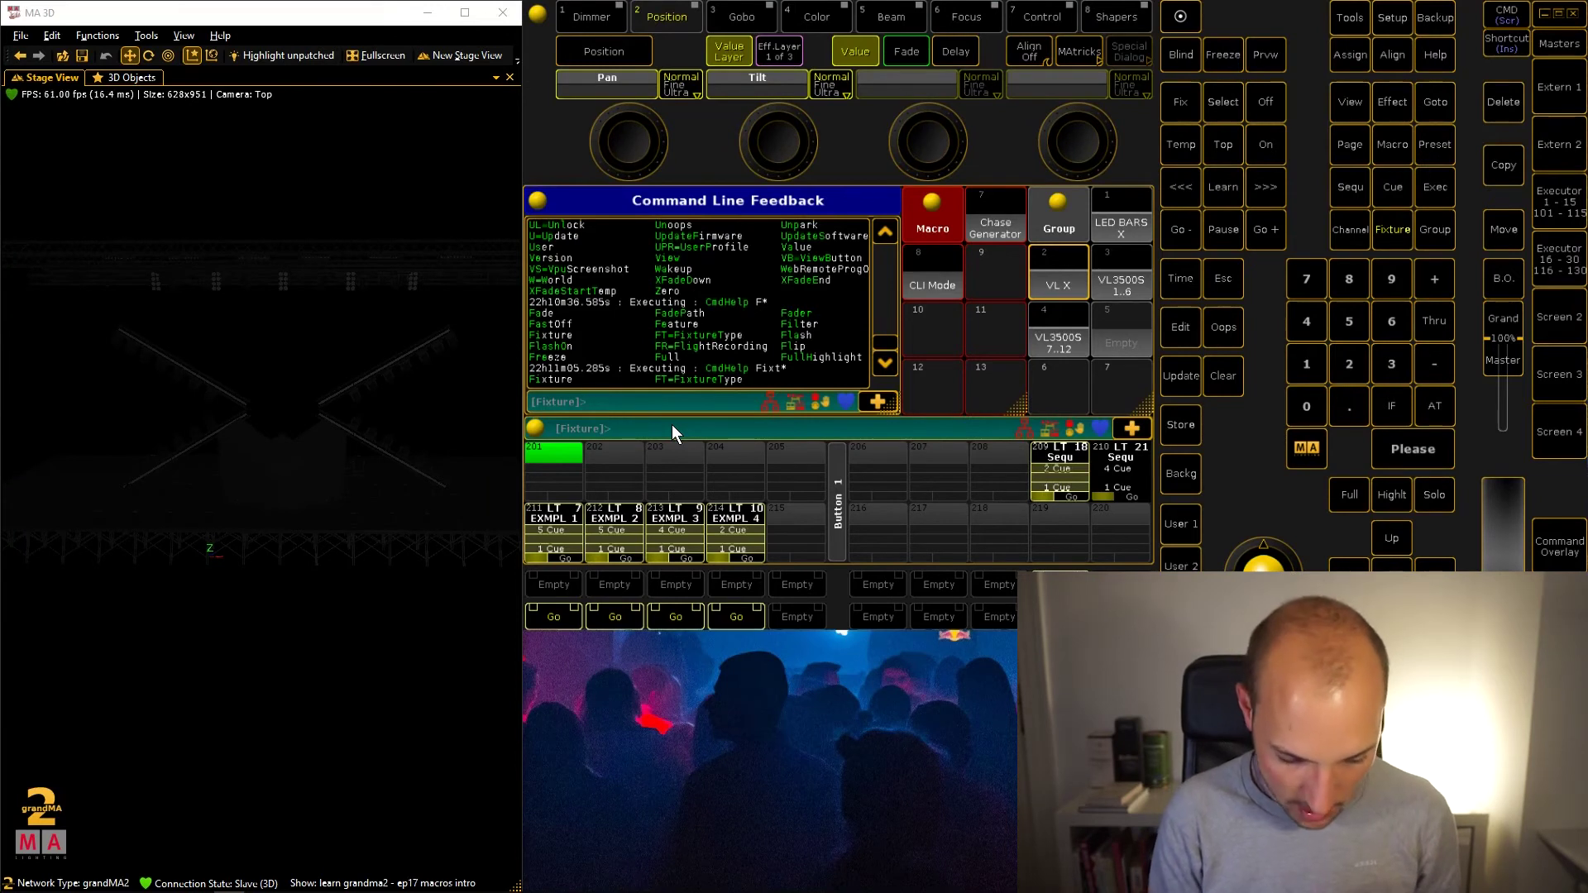
Step: List the commands beginning with T using cmdhelp t*, and look up the At command with cmdhelp at
{"action": "type", "text": "cmdhelp t*"}
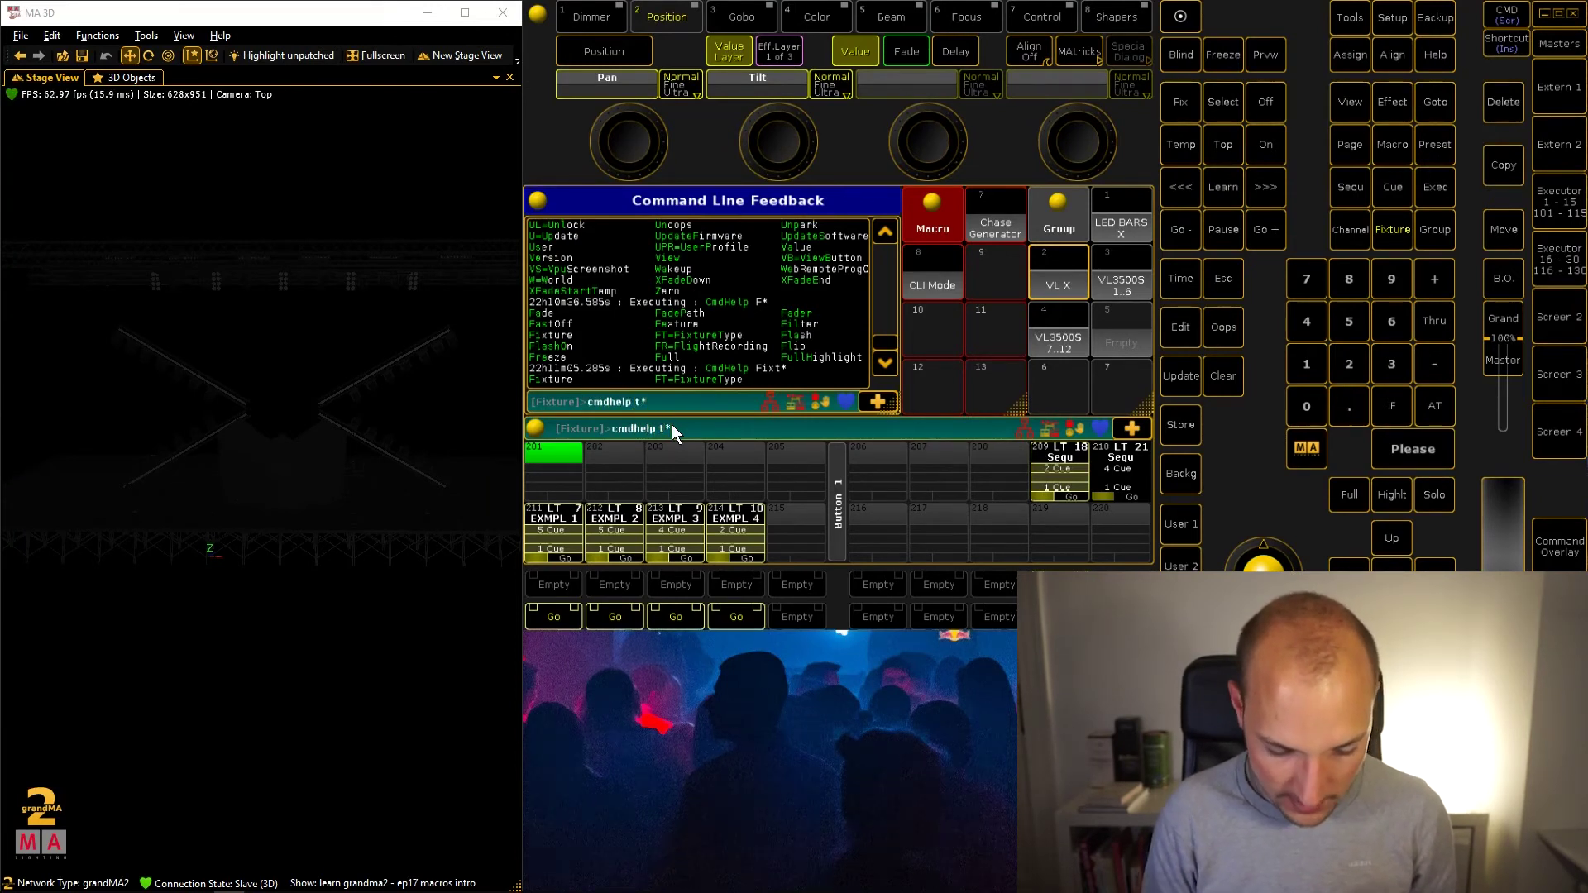
{"action": "key", "text": "Return"}
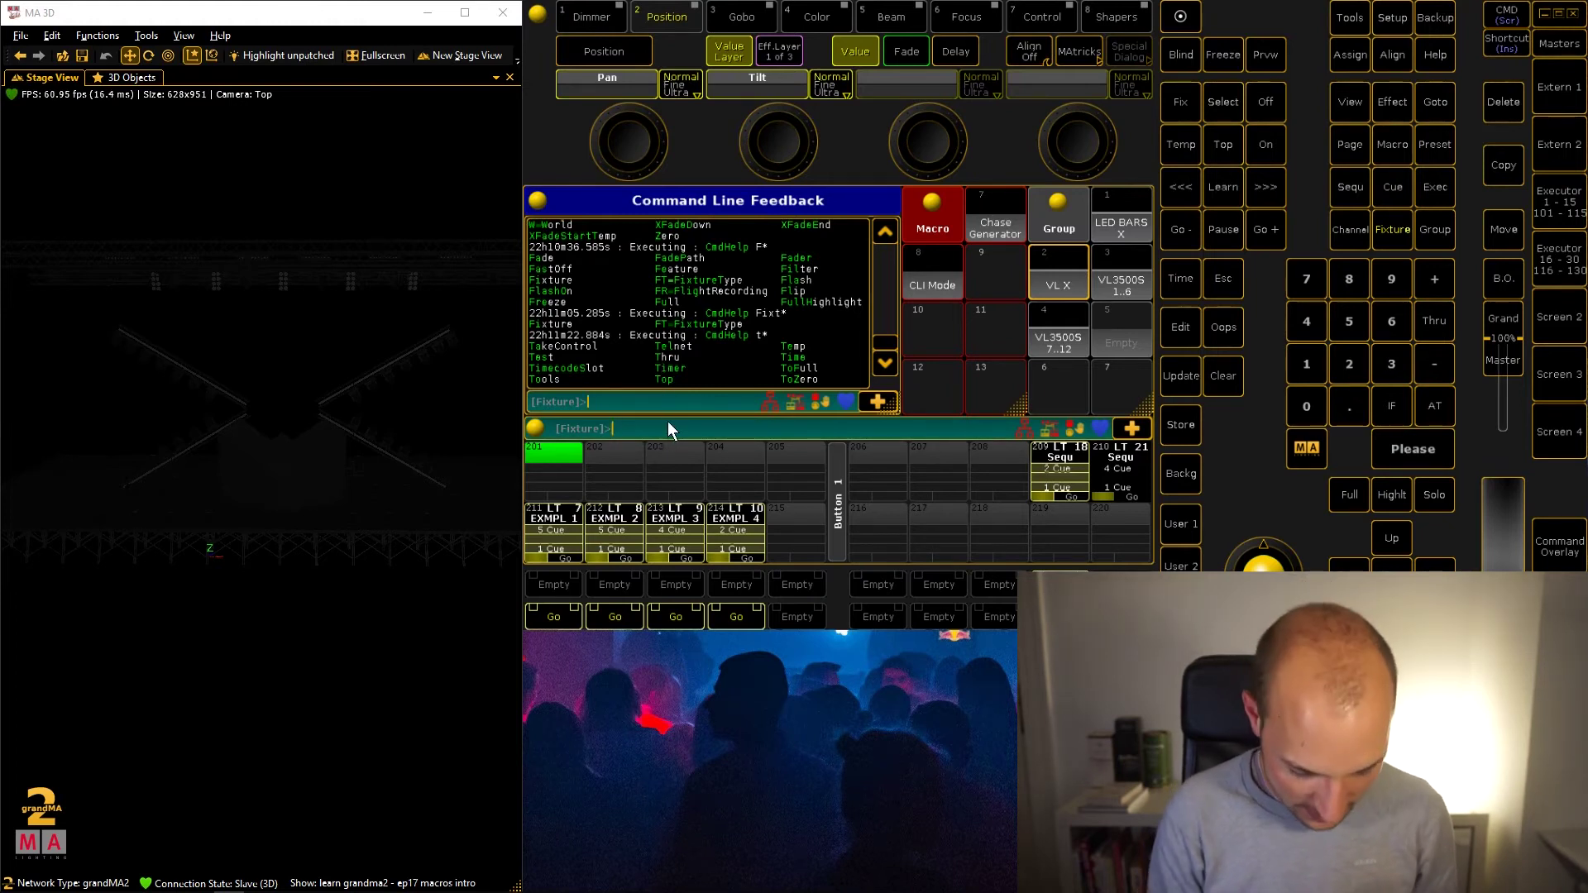
{"action": "type", "text": "cmdhelp at"}
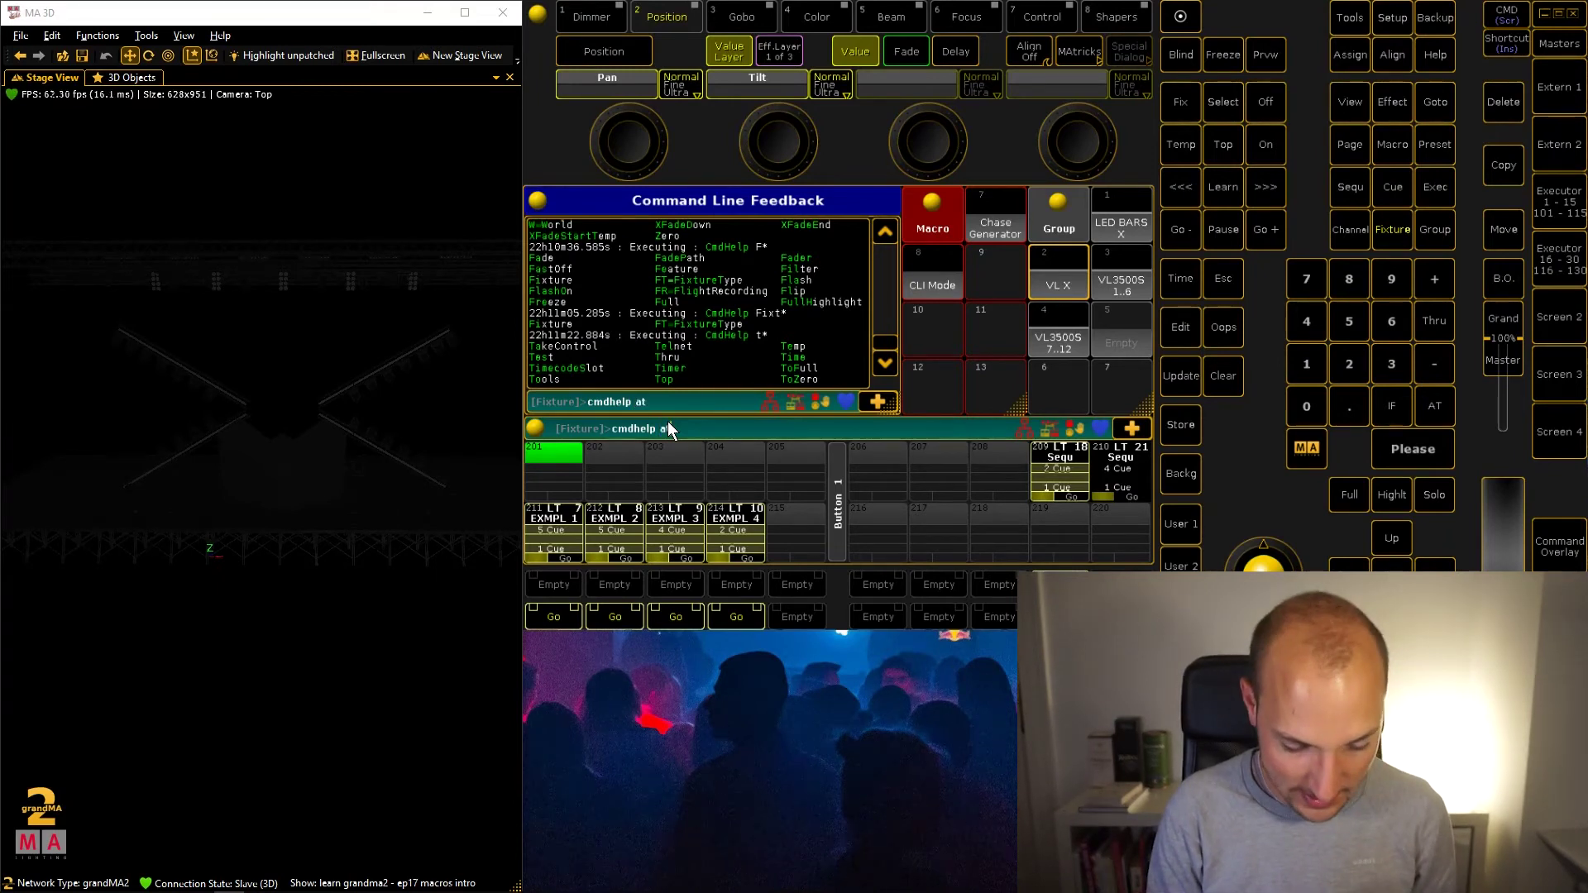
{"action": "key", "text": "Return"}
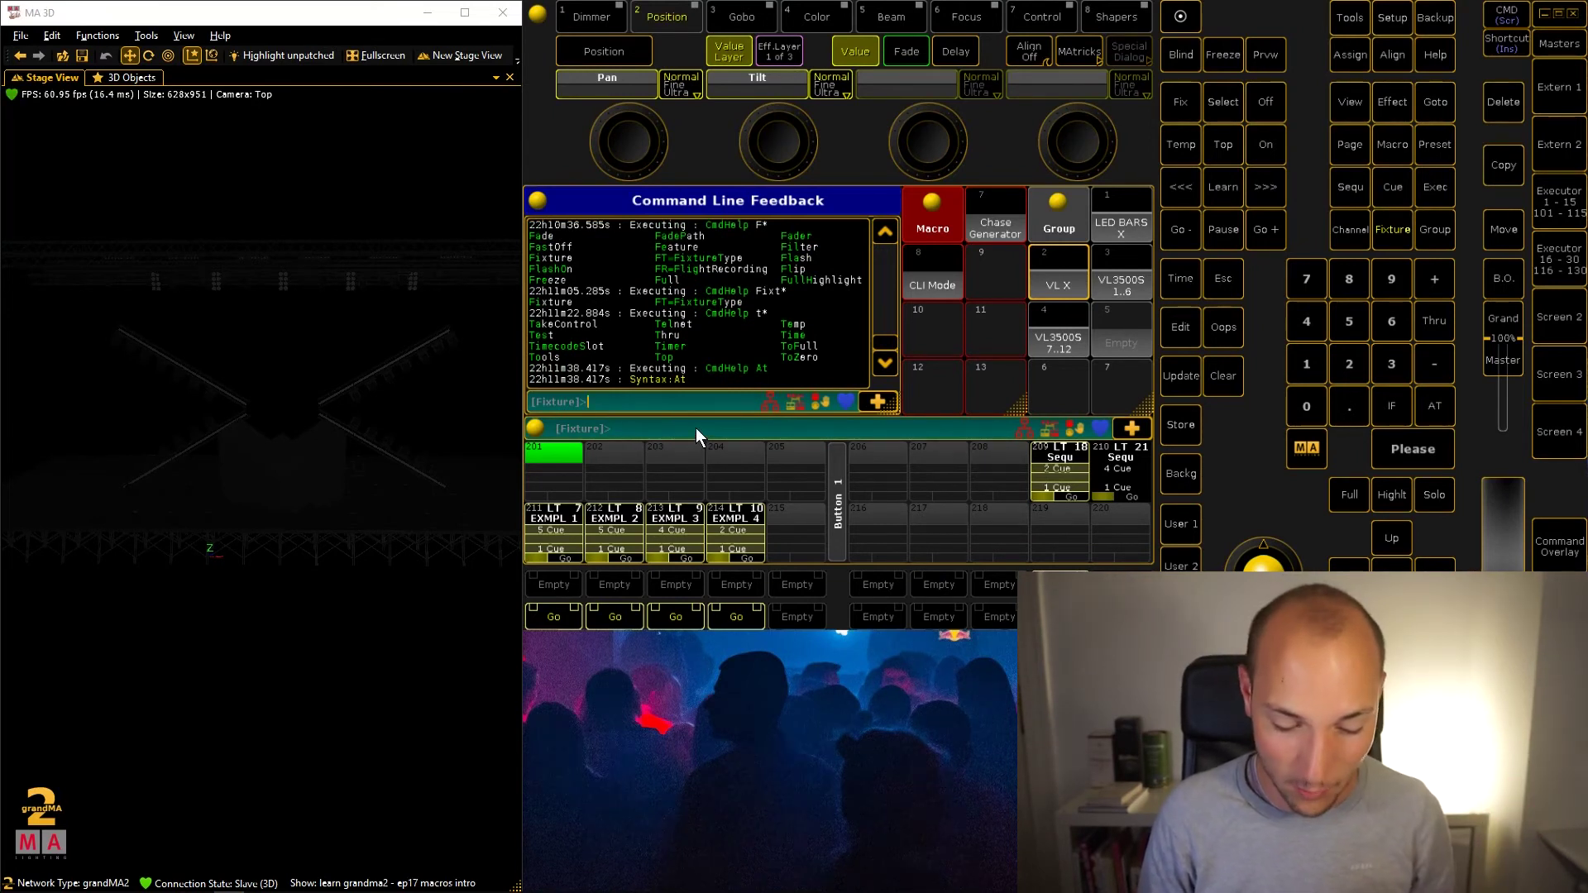
Step: Create a new macro in pool slot 9 and name it Shortcut
{"action": "left_click", "coordinate": [996, 277]}
{"action": "left_click", "coordinate": [1106, 408]}
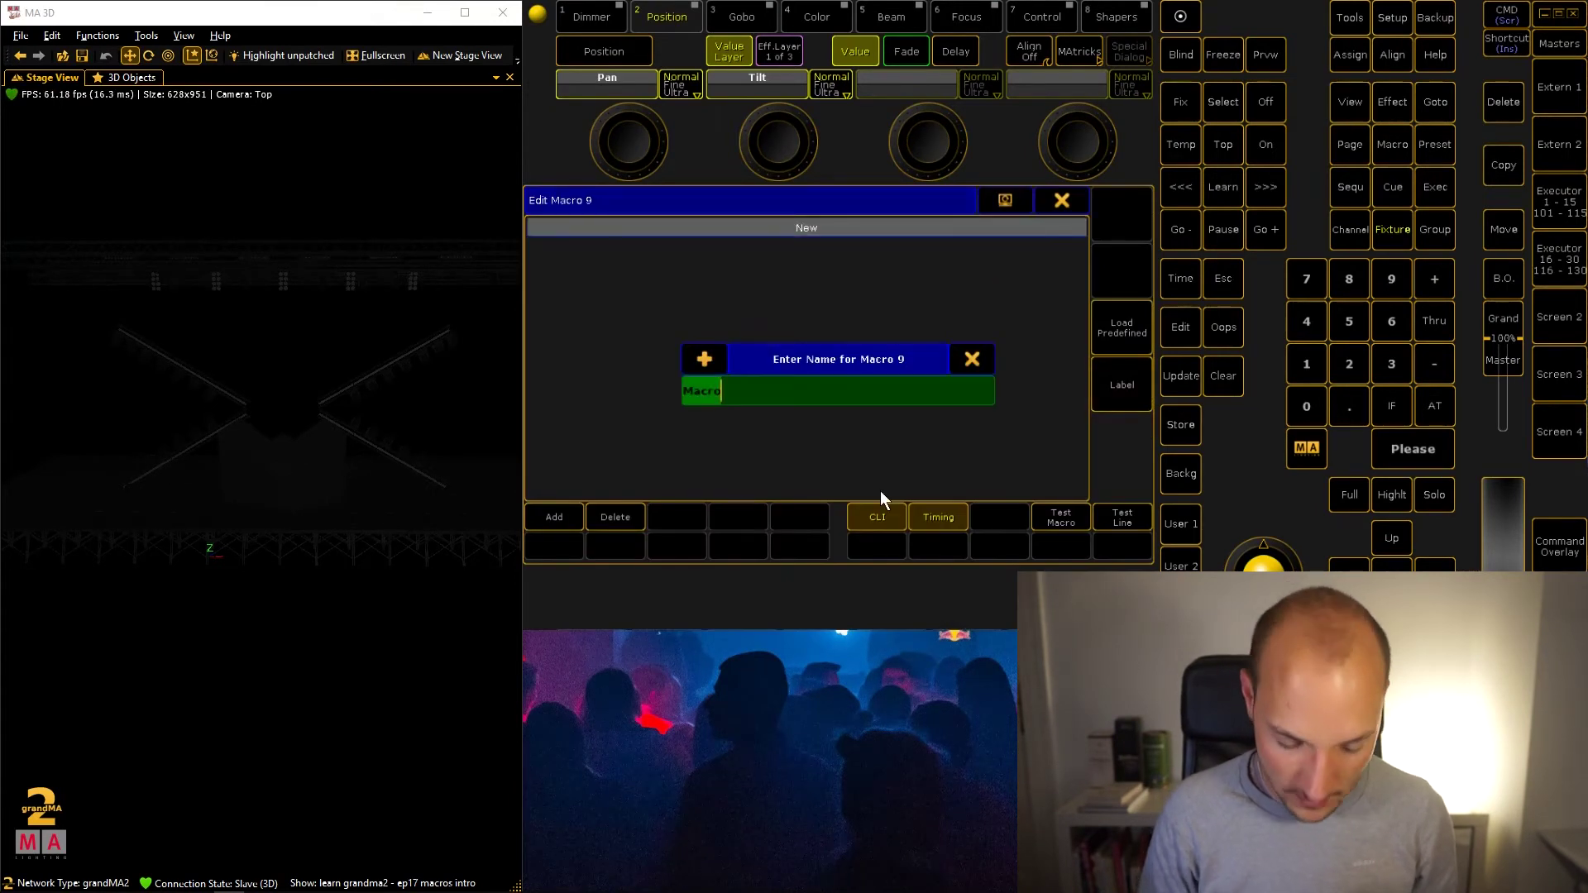
{"action": "type", "text": "Shortcut"}
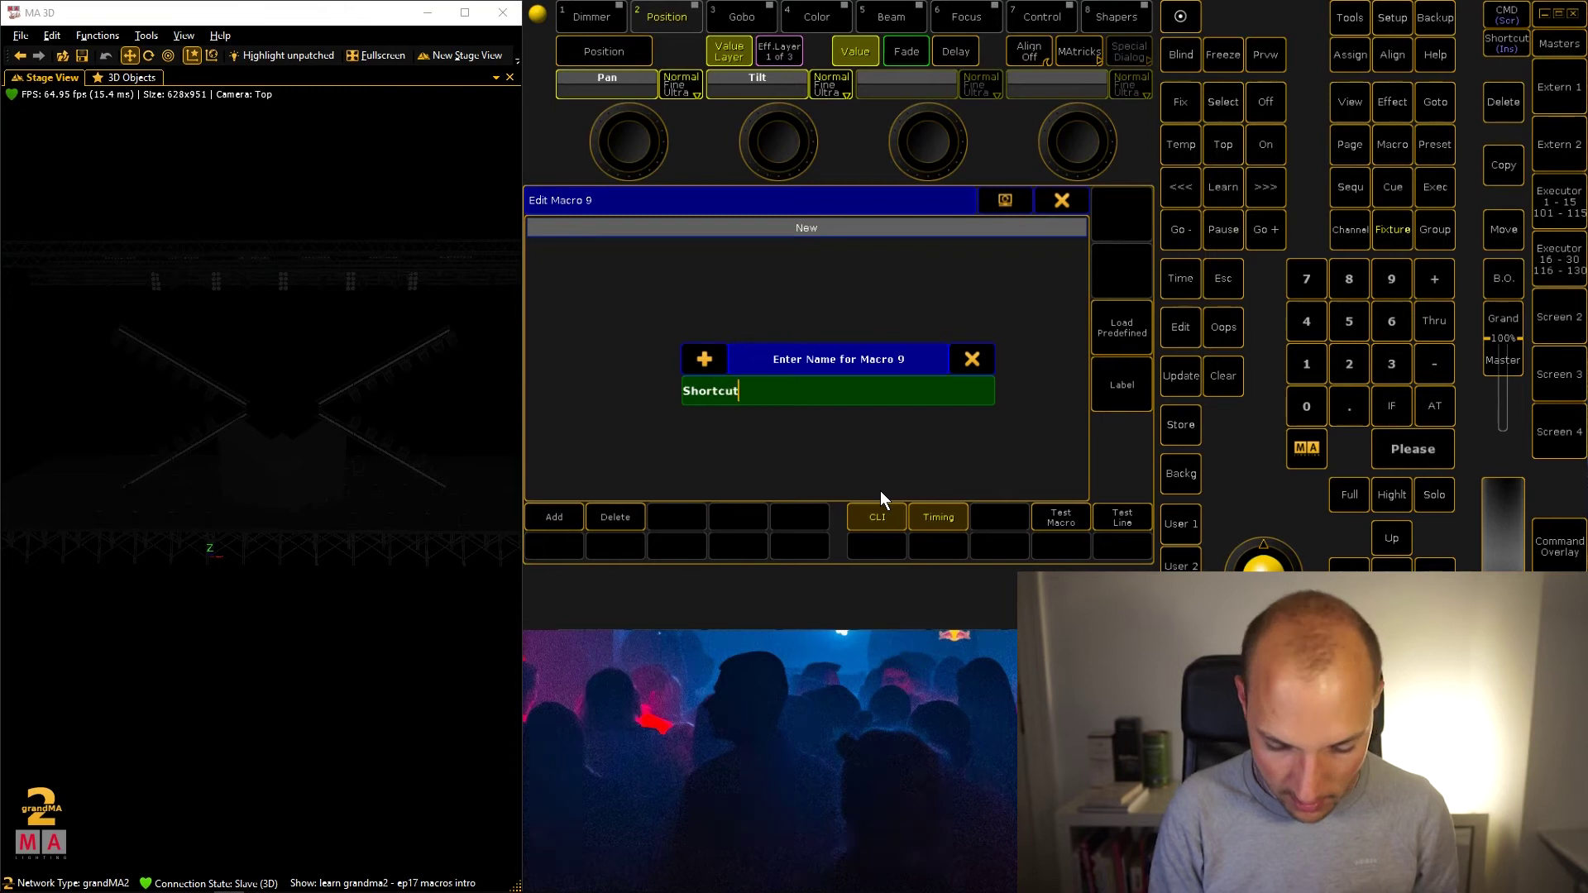
{"action": "key", "text": "Return"}
Step: Add the line fix 1 t 100 at 10 t 90 to macro 9 and close the macro editor
{"action": "left_click", "coordinate": [798, 235]}
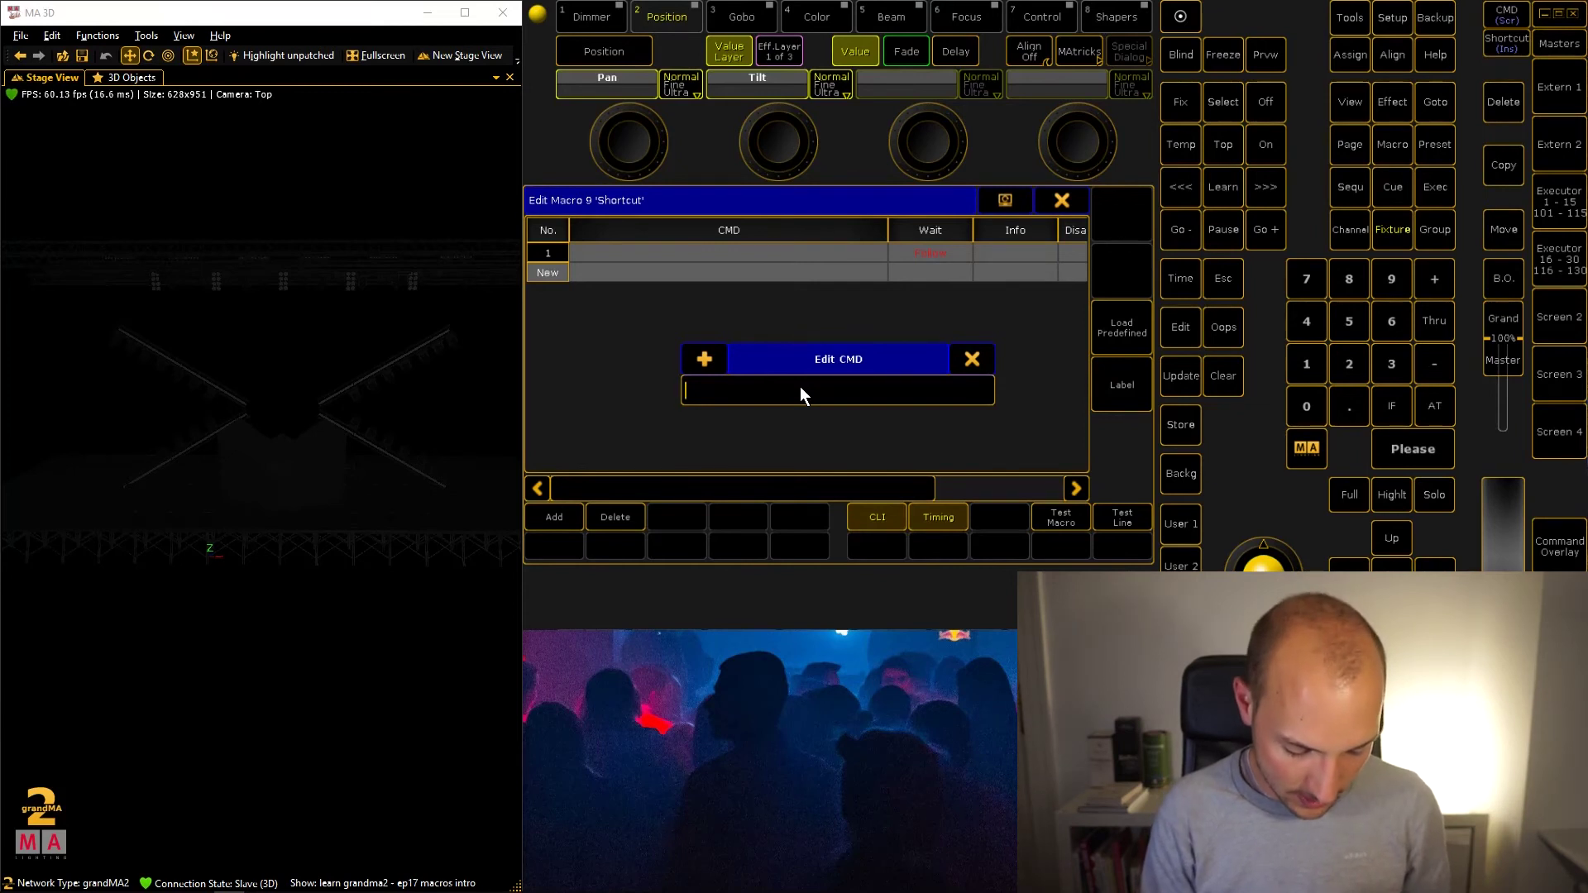
{"action": "type", "text": "fix 1 t"}
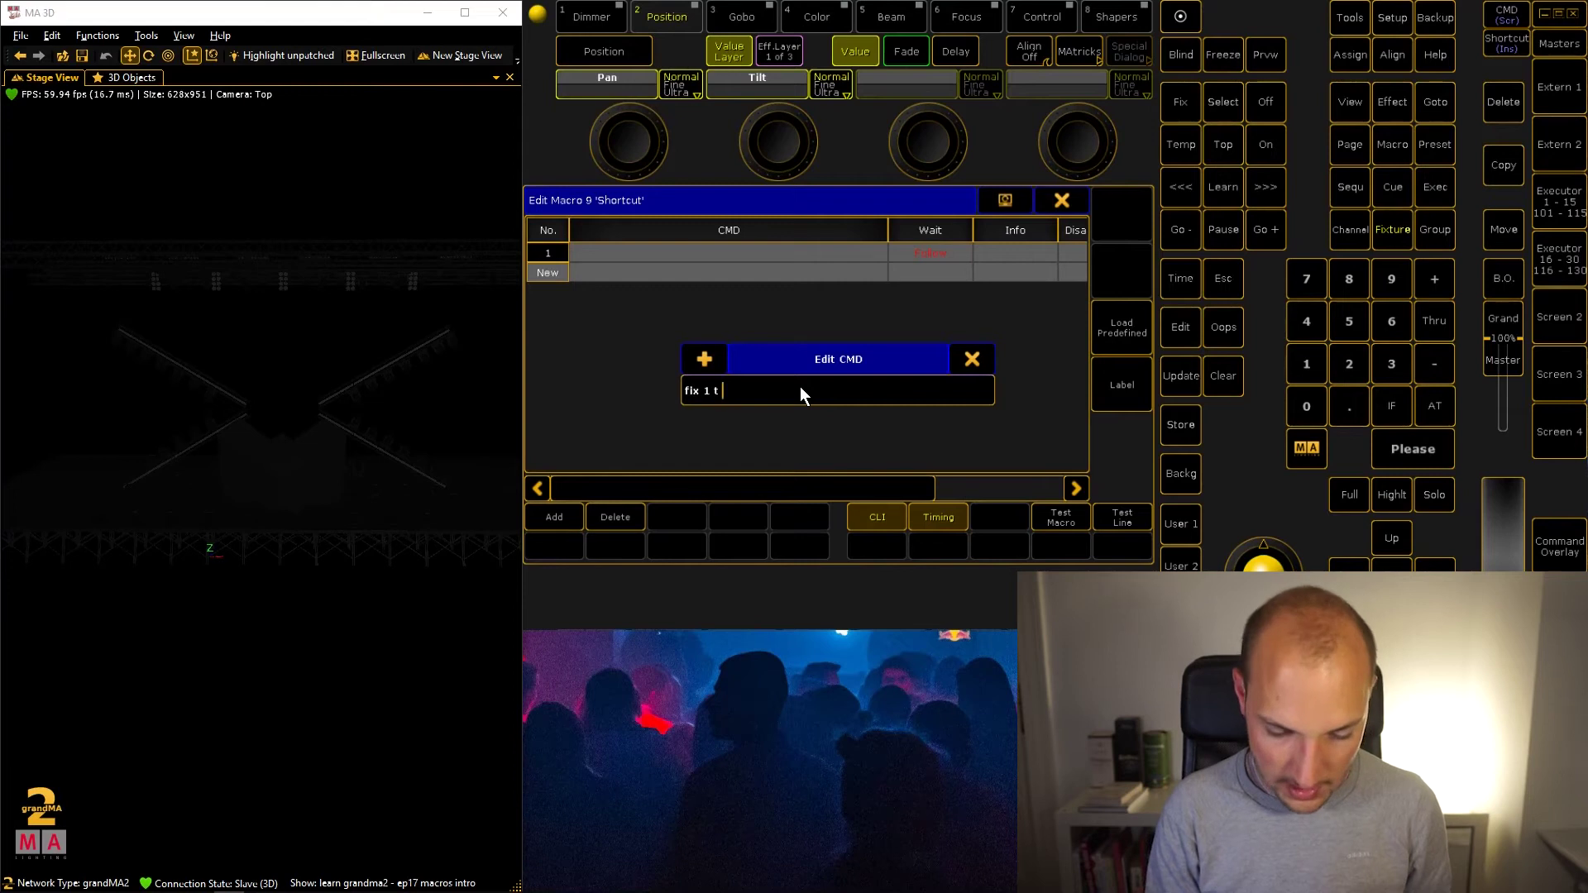
{"action": "type", "text": " 100 at"}
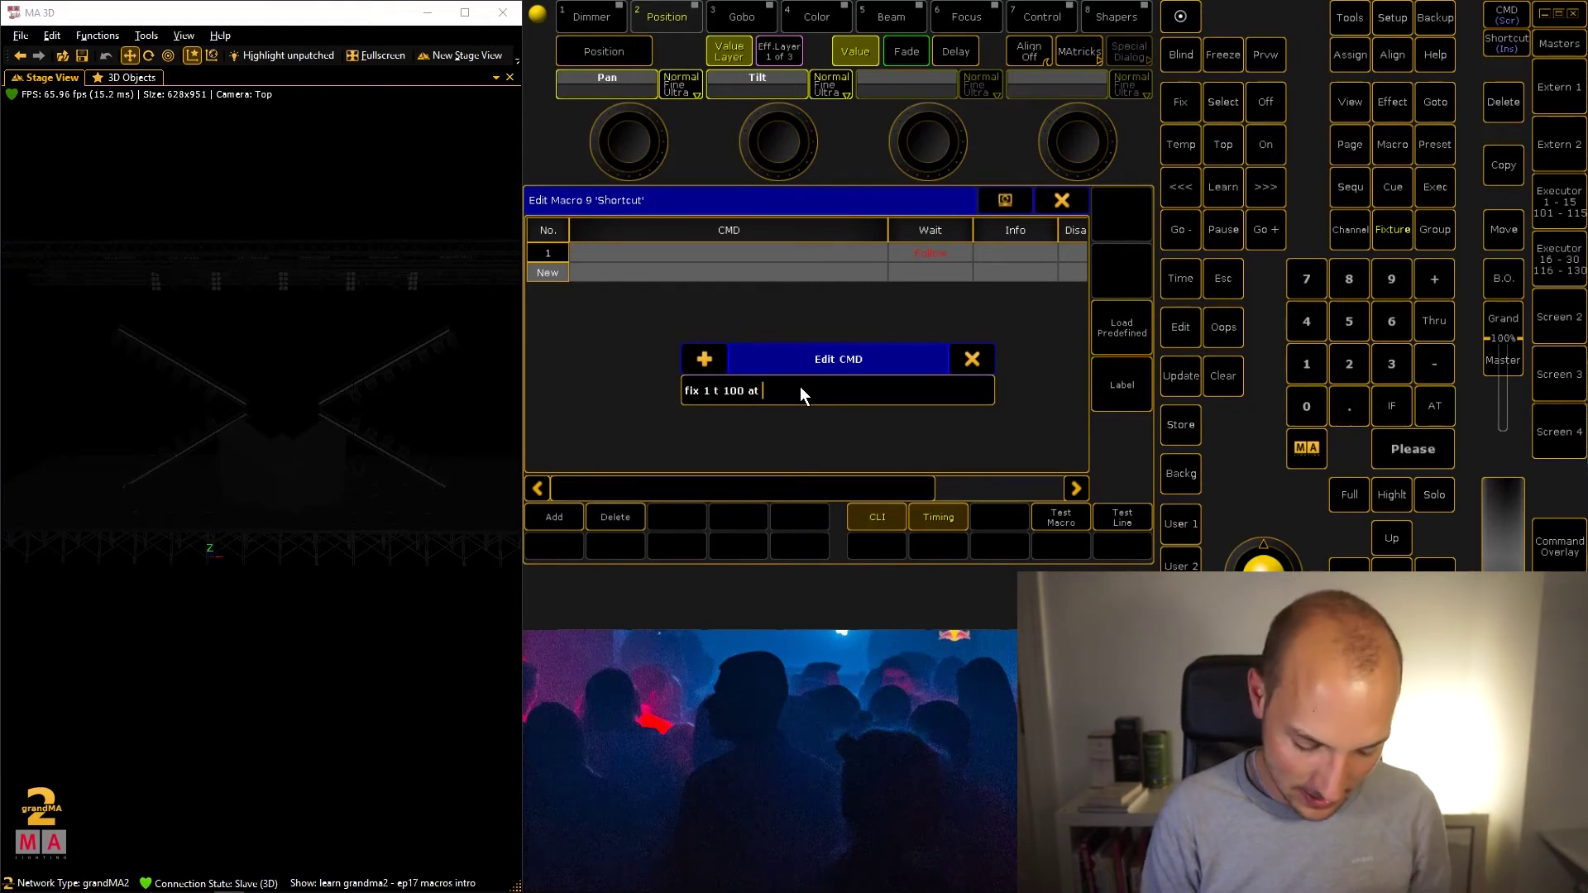
{"action": "type", "text": " 10 t 90"}
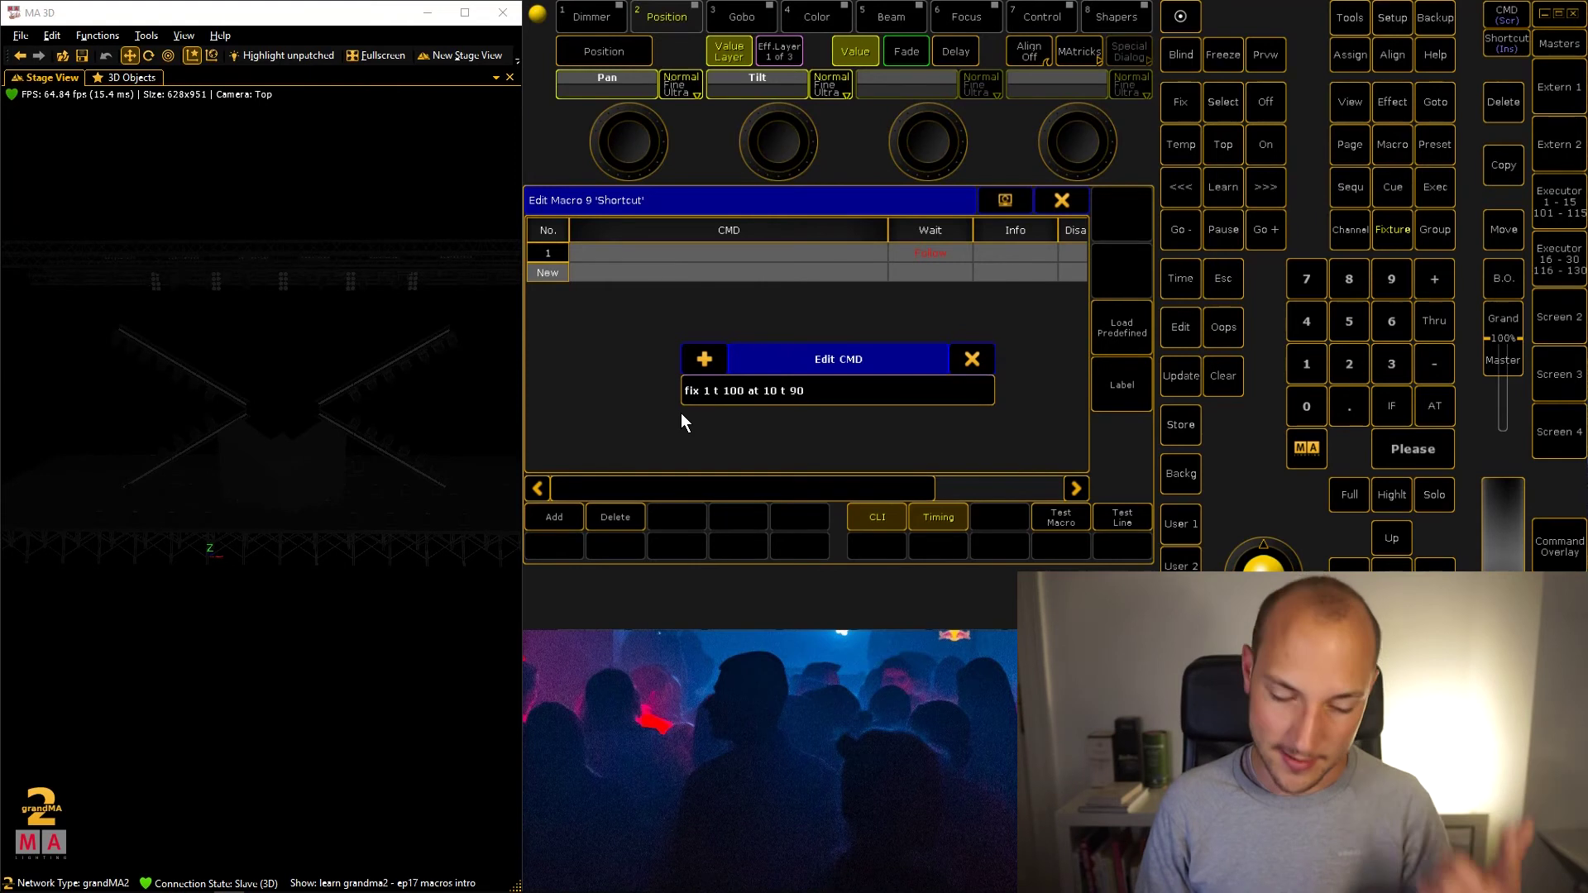
{"action": "key", "text": "Return"}
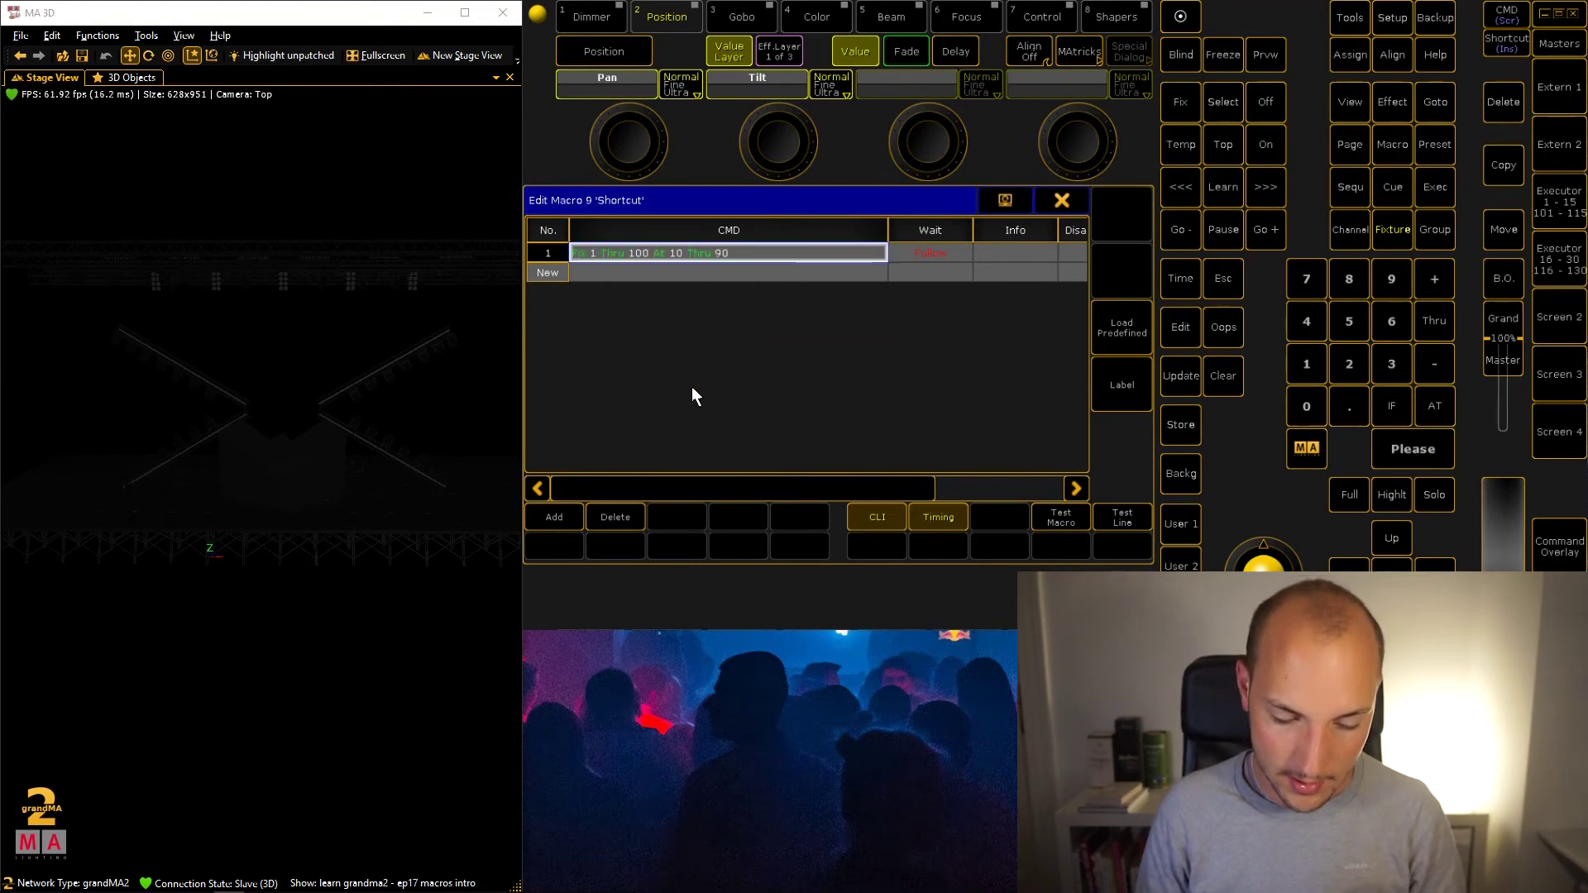
{"action": "left_click", "coordinate": [653, 251]}
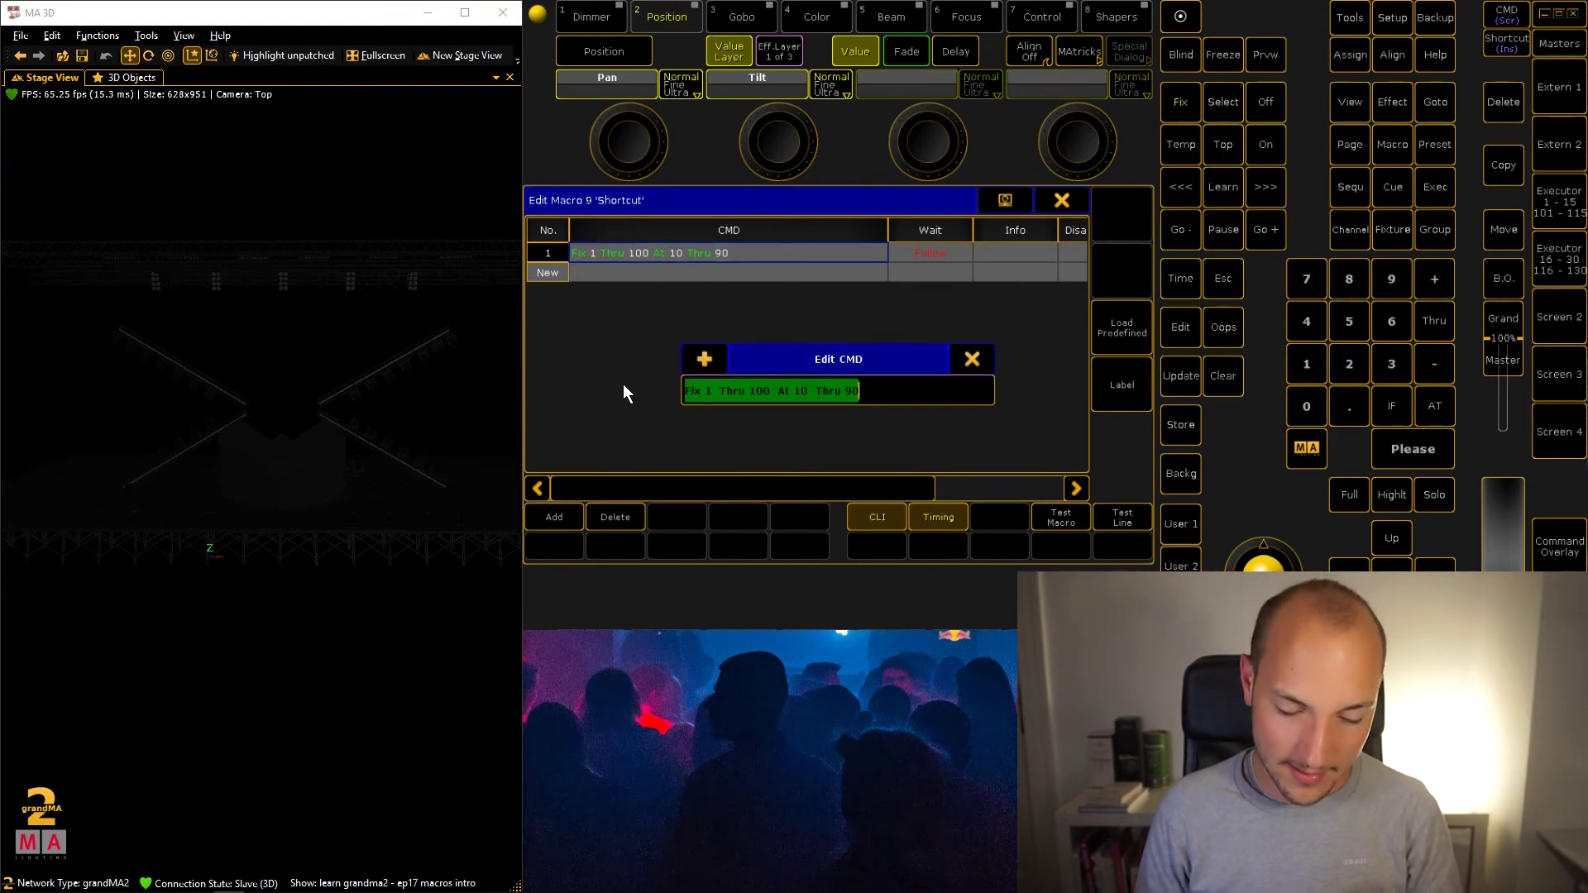
{"action": "left_click", "coordinate": [971, 360]}
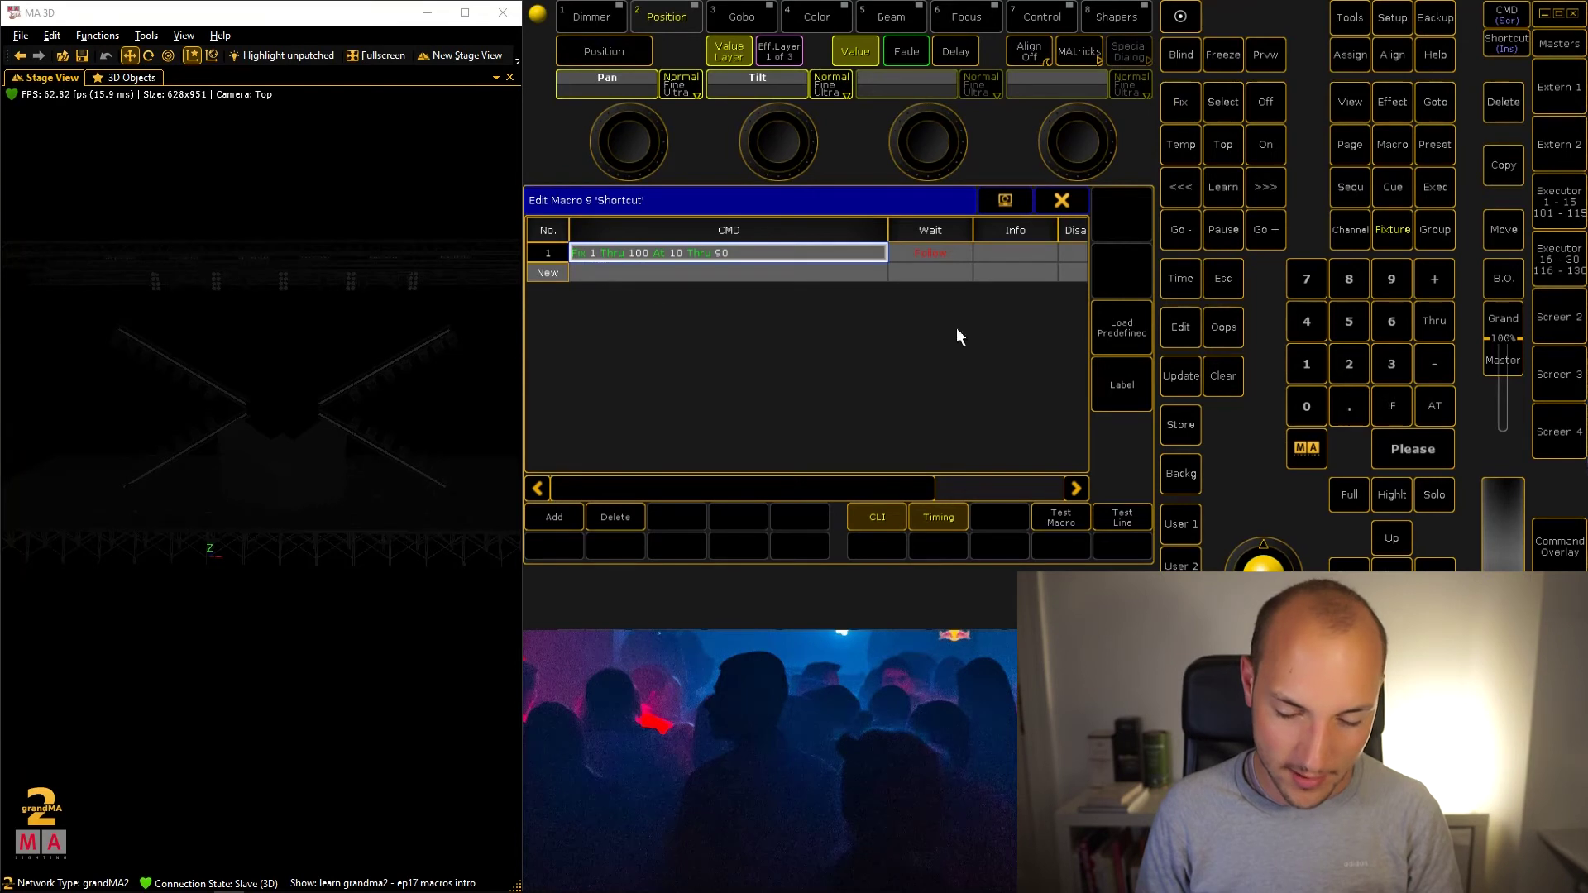
{"action": "left_click", "coordinate": [1062, 201]}
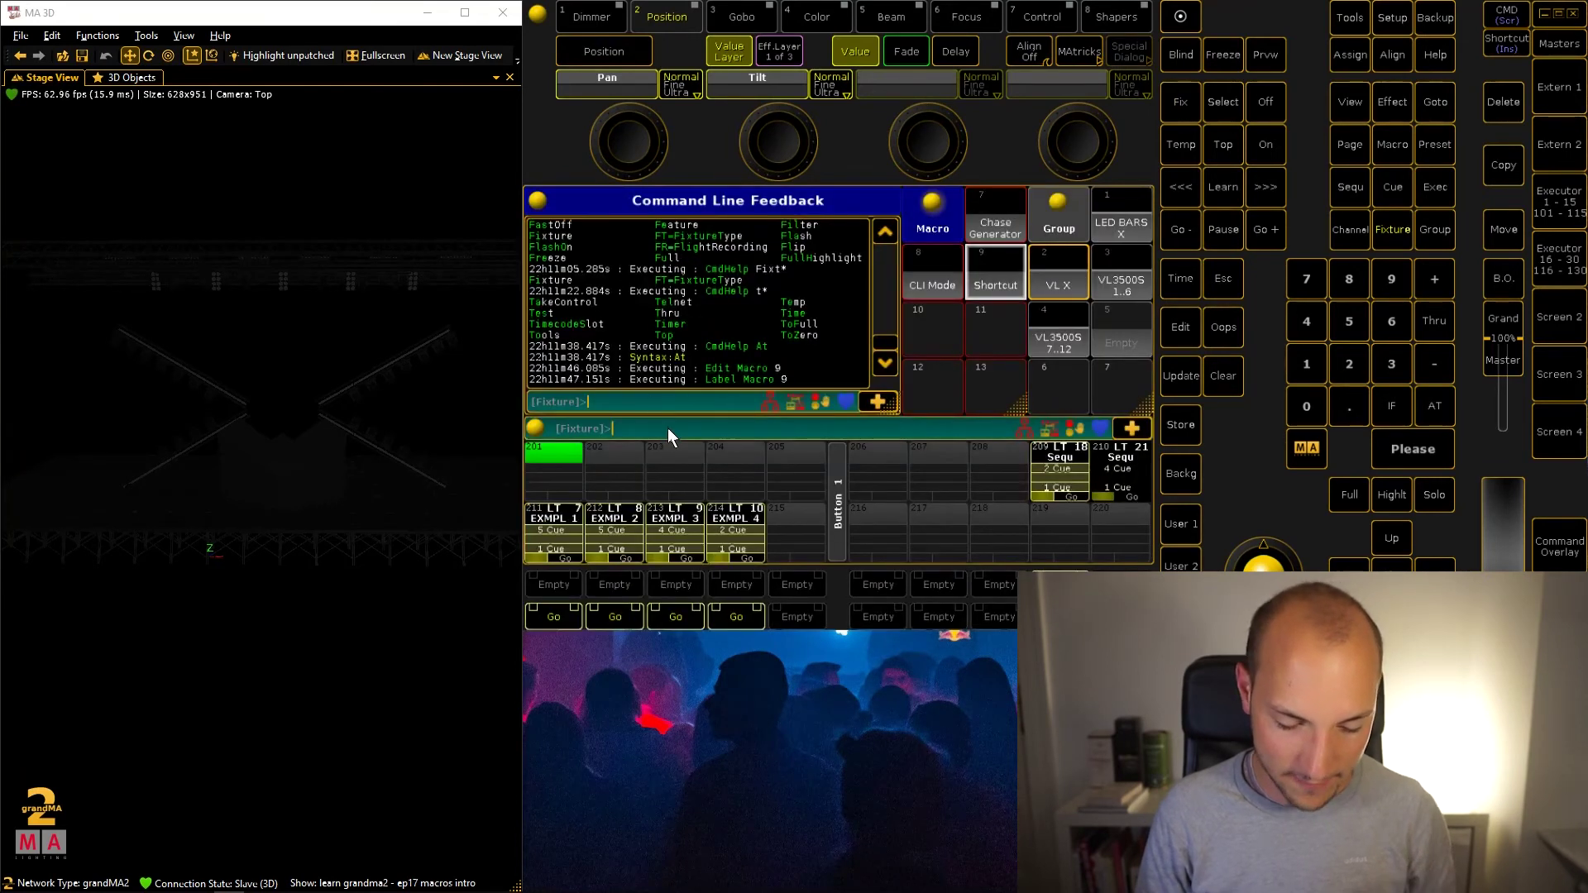
Step: Check the Fix and Fixture keywords on the command line with cmdhelp f*, cmdhelp Fix and cmdhelp Fix*
{"action": "type", "text": "cmdhelp f*"}
{"action": "key", "text": "Return"}
{"action": "type", "text": "cmd"}
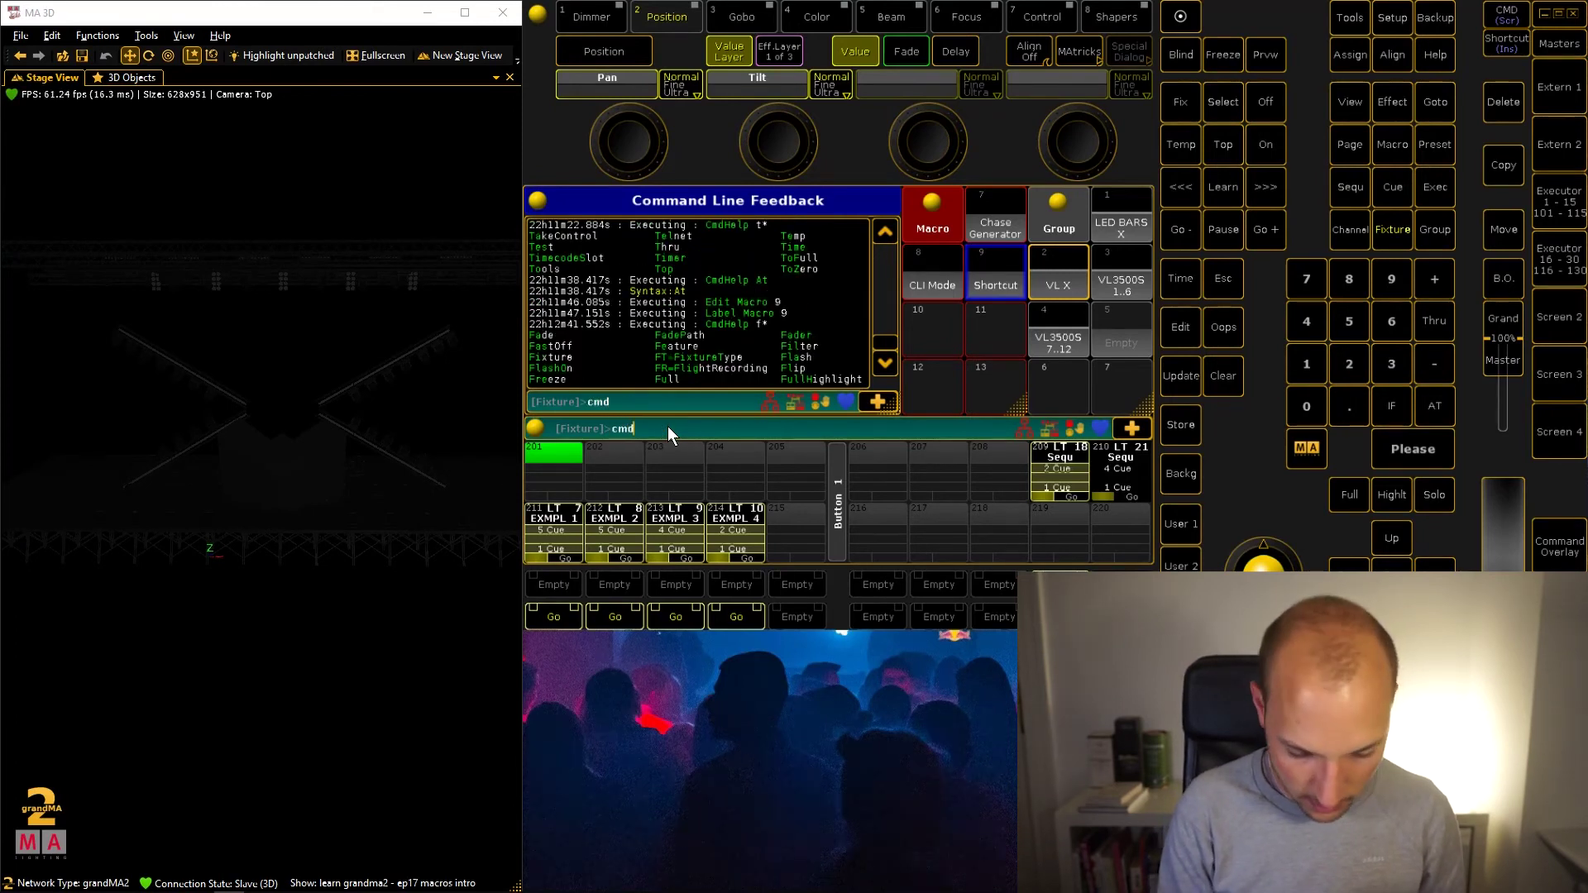
{"action": "type", "text": "hel"}
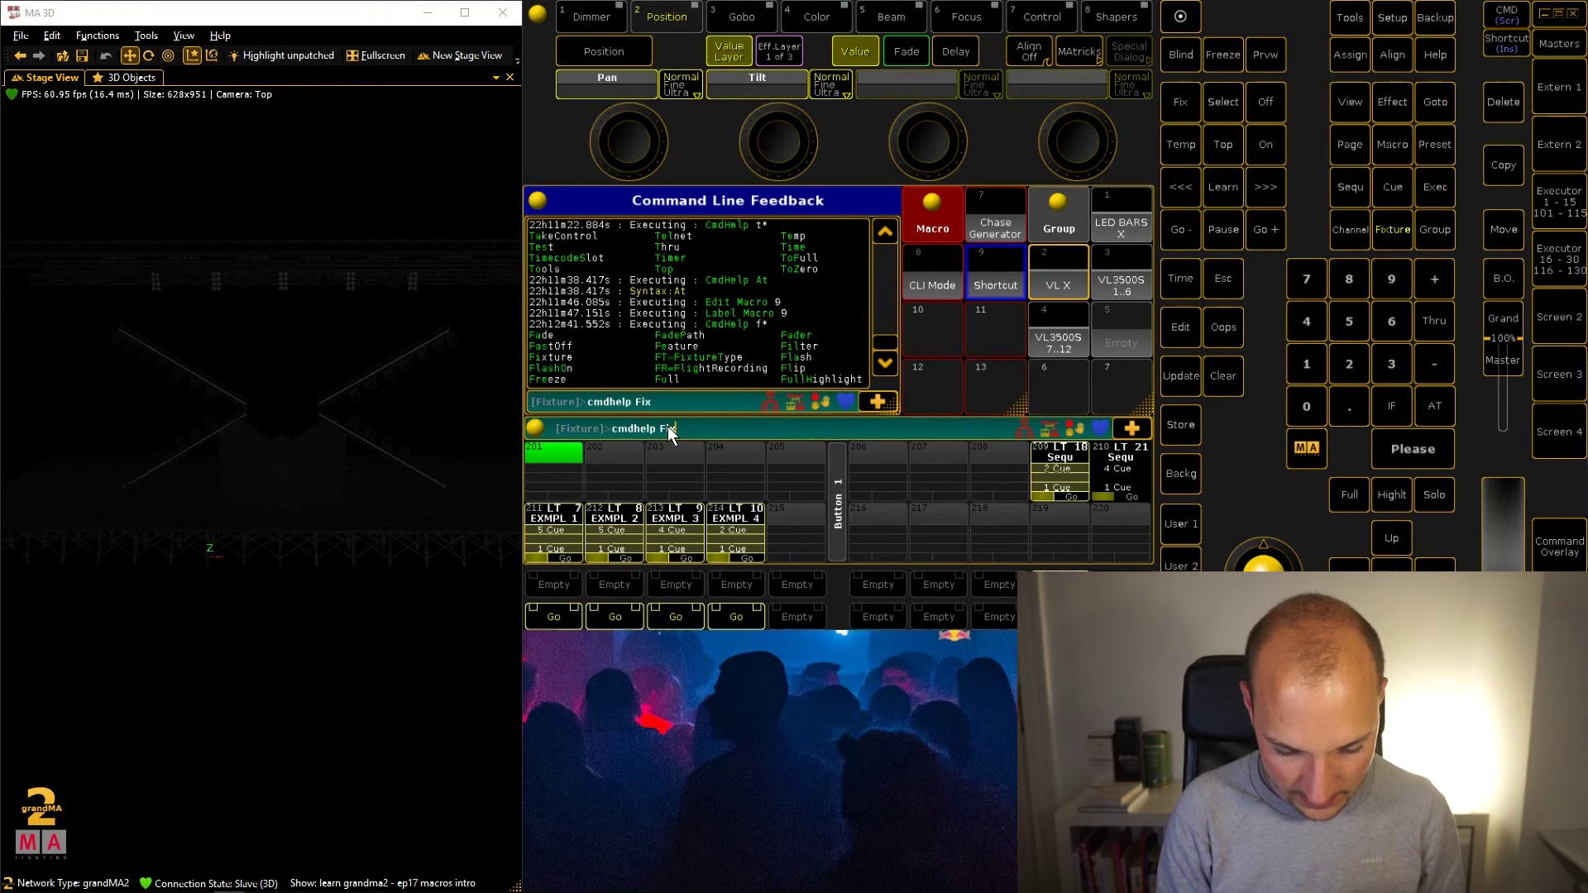
{"action": "type", "text": "p Fix"}
{"action": "key", "text": "Return"}
{"action": "key", "text": "Up"}
{"action": "key", "text": "BackSpace"}
{"action": "key", "text": "BackSpace"}
{"action": "type", "text": "*"}
{"action": "key", "text": "Return"}
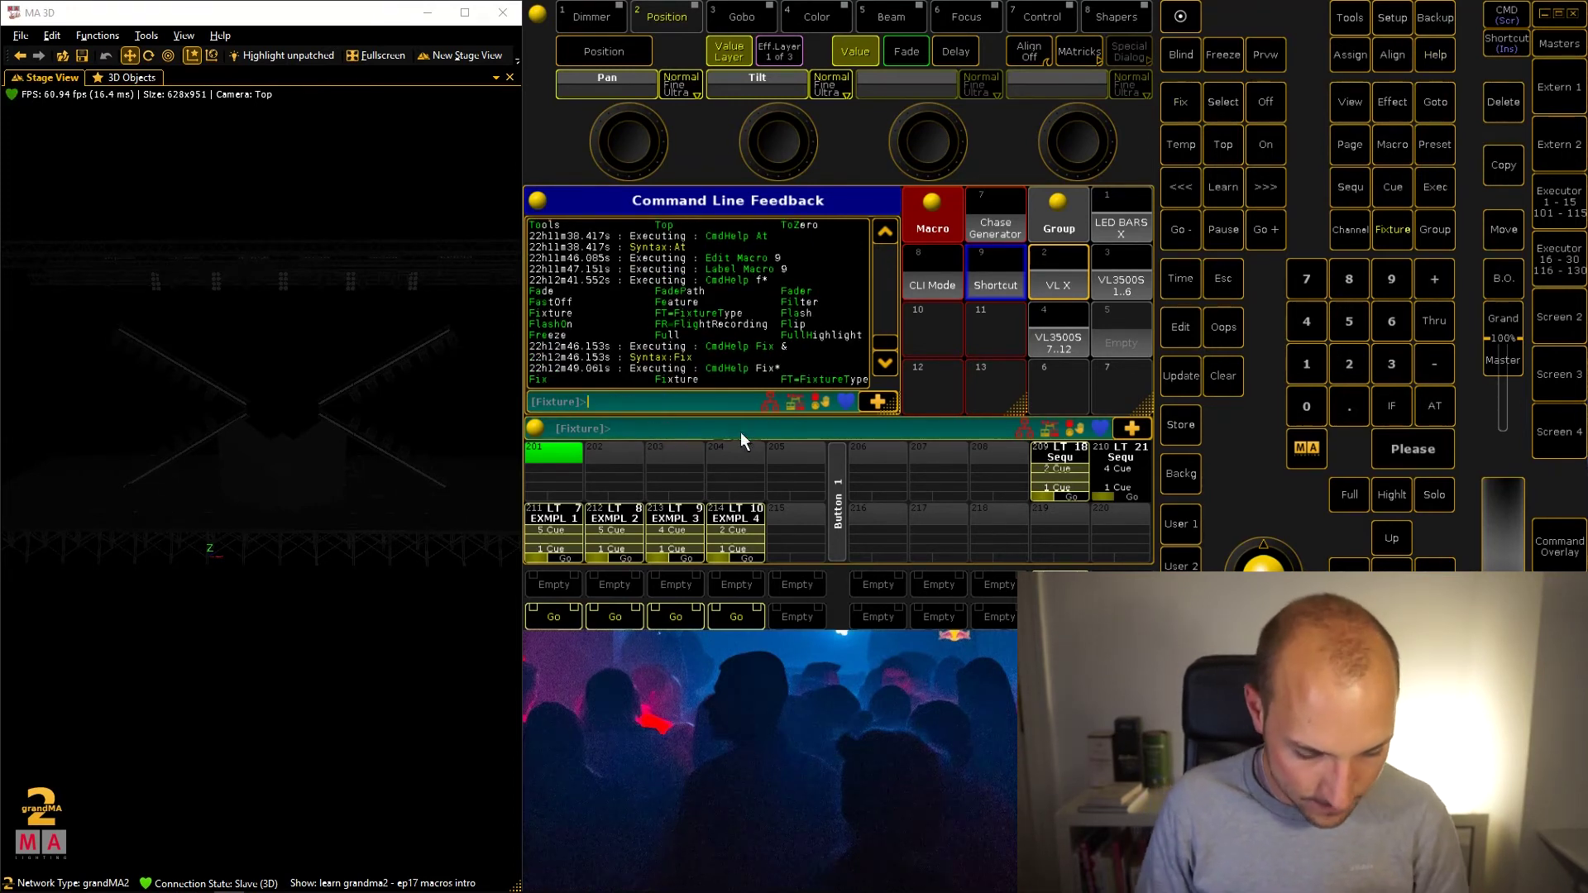
Step: Change the keyword Fix to Fixture in line 1 of macro 9 and close the editor
{"action": "right_click", "coordinate": [990, 270]}
{"action": "double_click", "coordinate": [616, 248]}
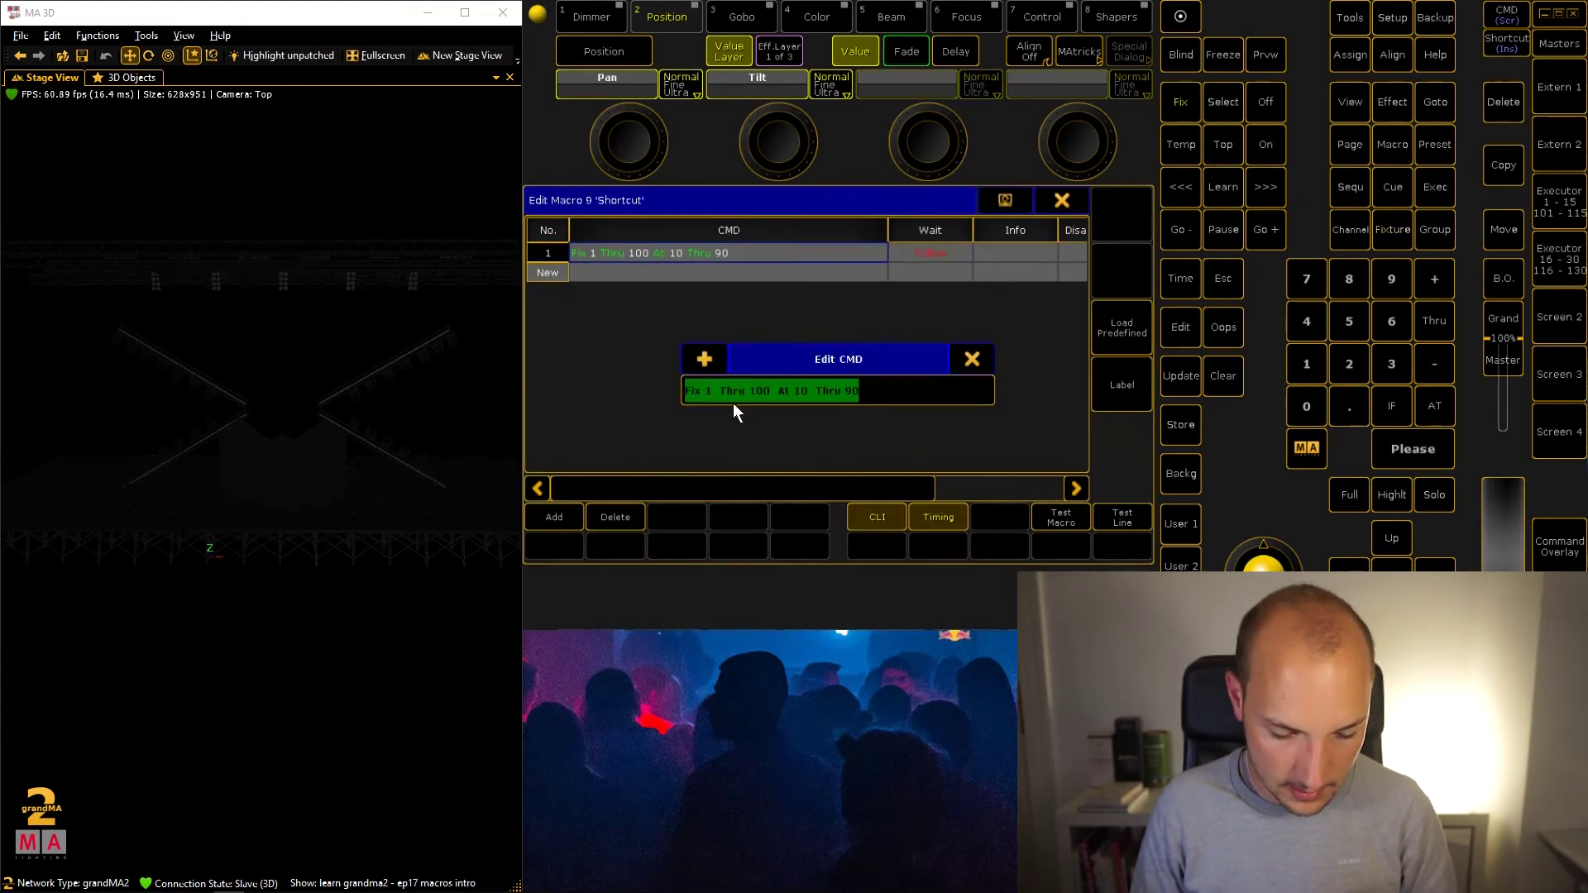
{"action": "left_click", "coordinate": [703, 389]}
{"action": "type", "text": "ture"}
{"action": "key", "text": "Return"}
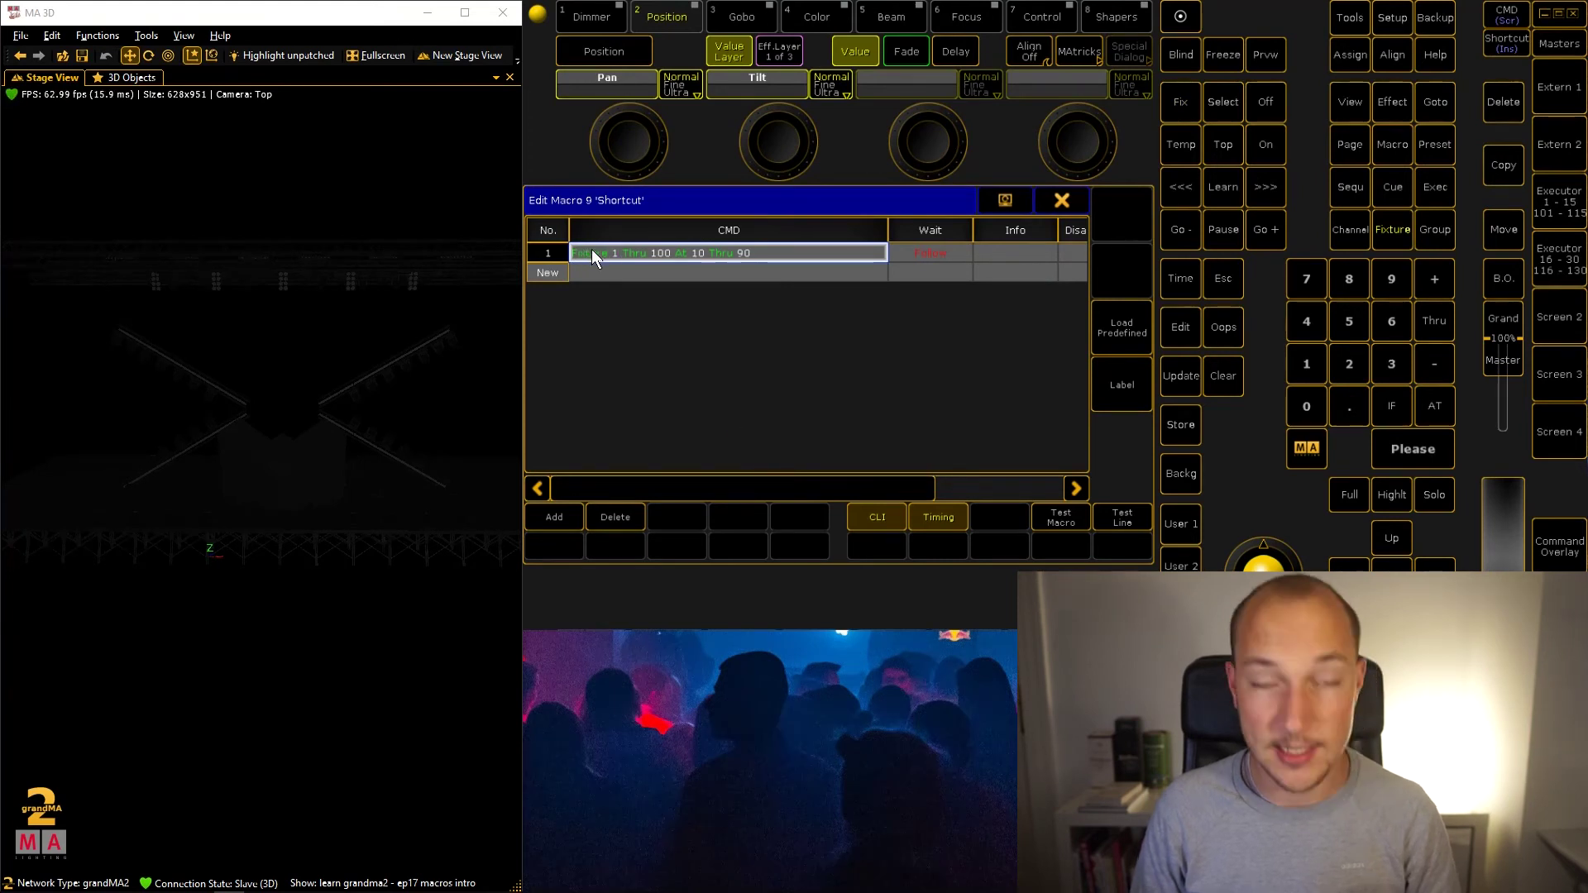
{"action": "left_click", "coordinate": [1063, 201]}
Step: Enable keyboard shortcuts, try the Fixture command and clear it again, declining the undo of the macro change
{"action": "left_click", "coordinate": [1499, 41]}
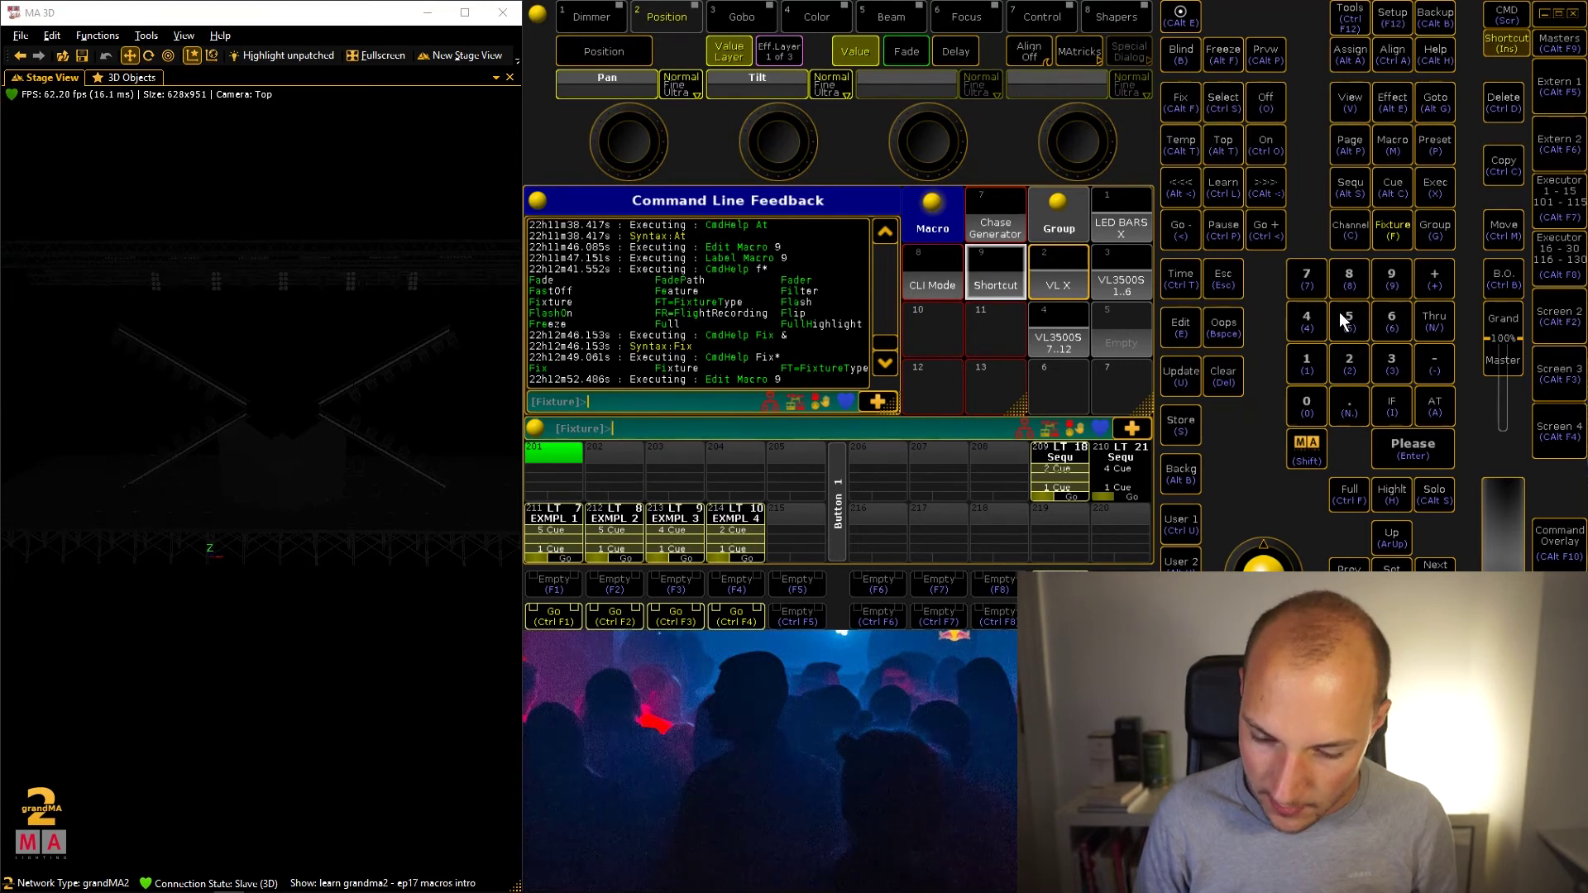
{"action": "left_click", "coordinate": [1395, 232]}
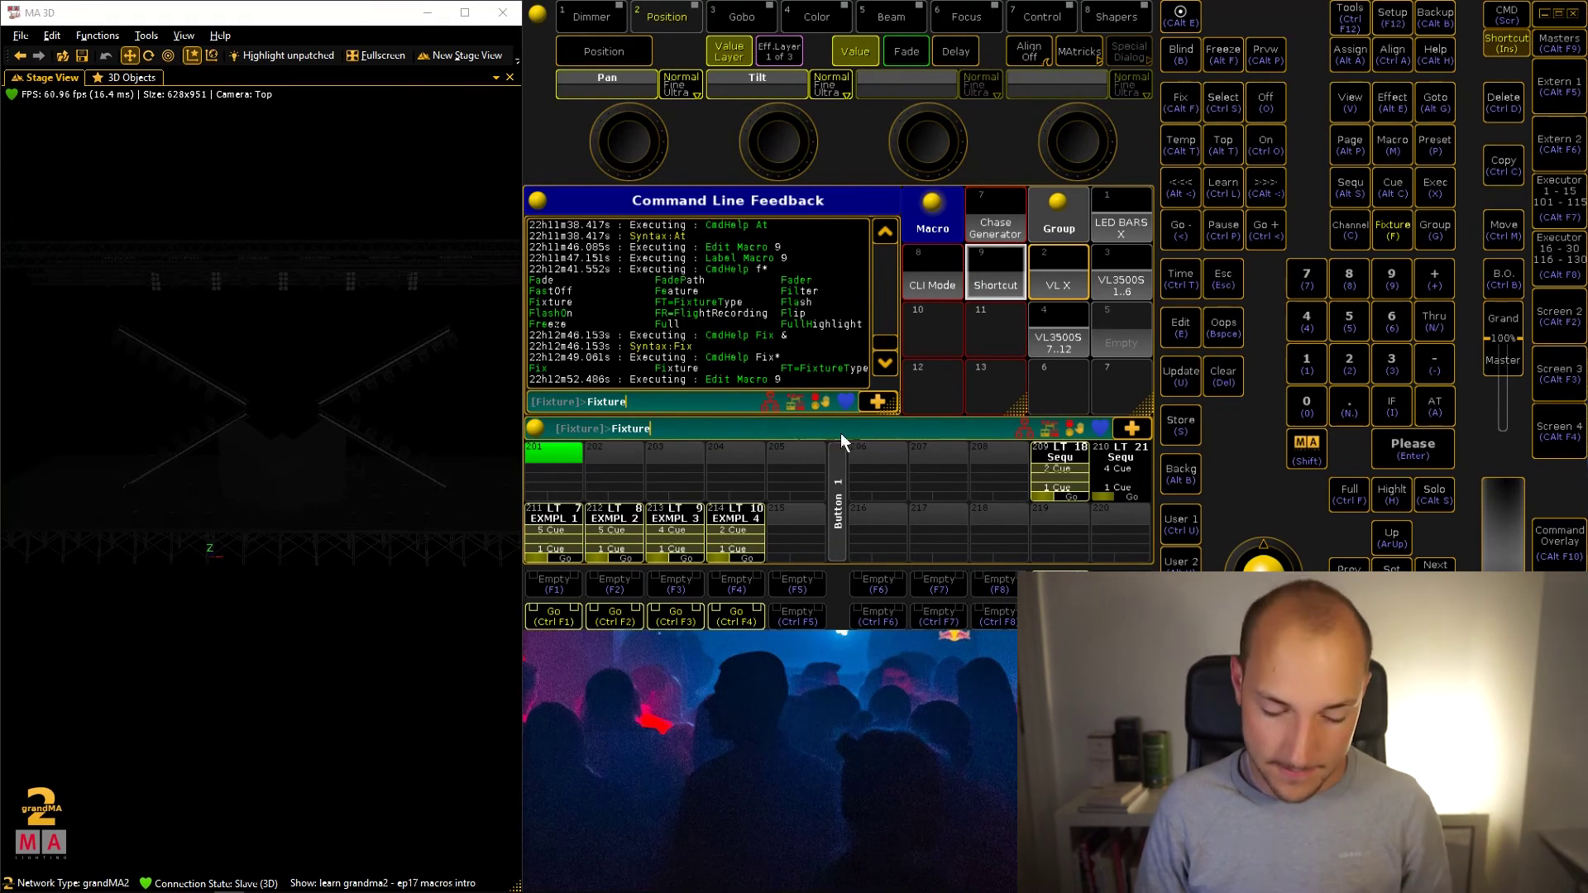
{"action": "key", "text": "BackSpace"}
{"action": "key", "text": "BackSpace"}
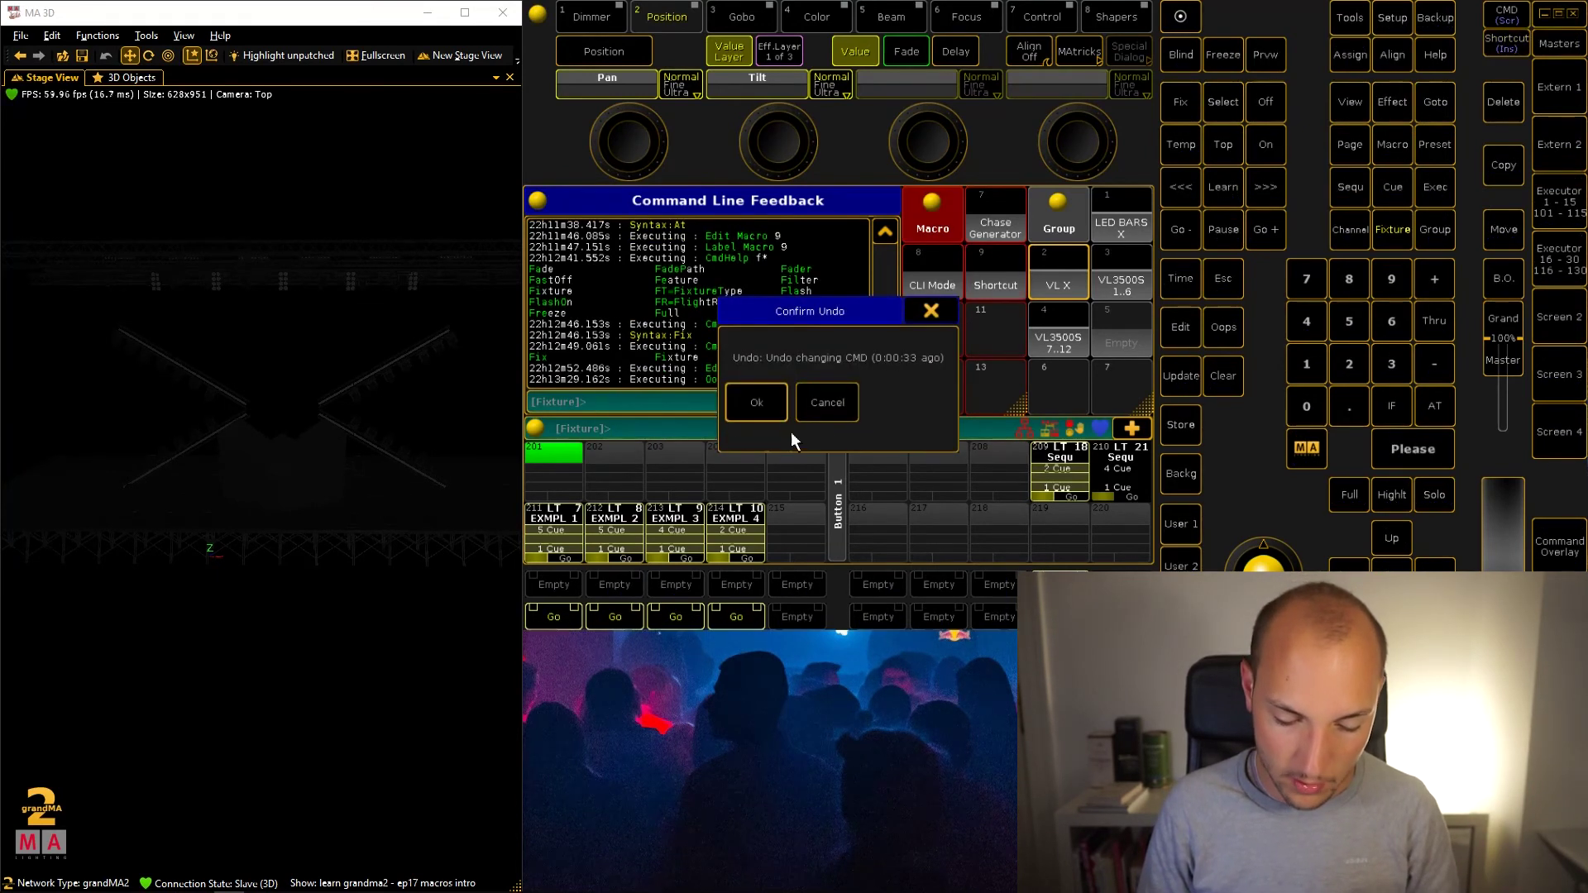
{"action": "key", "text": "Escape"}
Step: Execute the Macro keyword through its keyboard shortcut and switch keyboard shortcuts off
{"action": "key", "text": "m"}
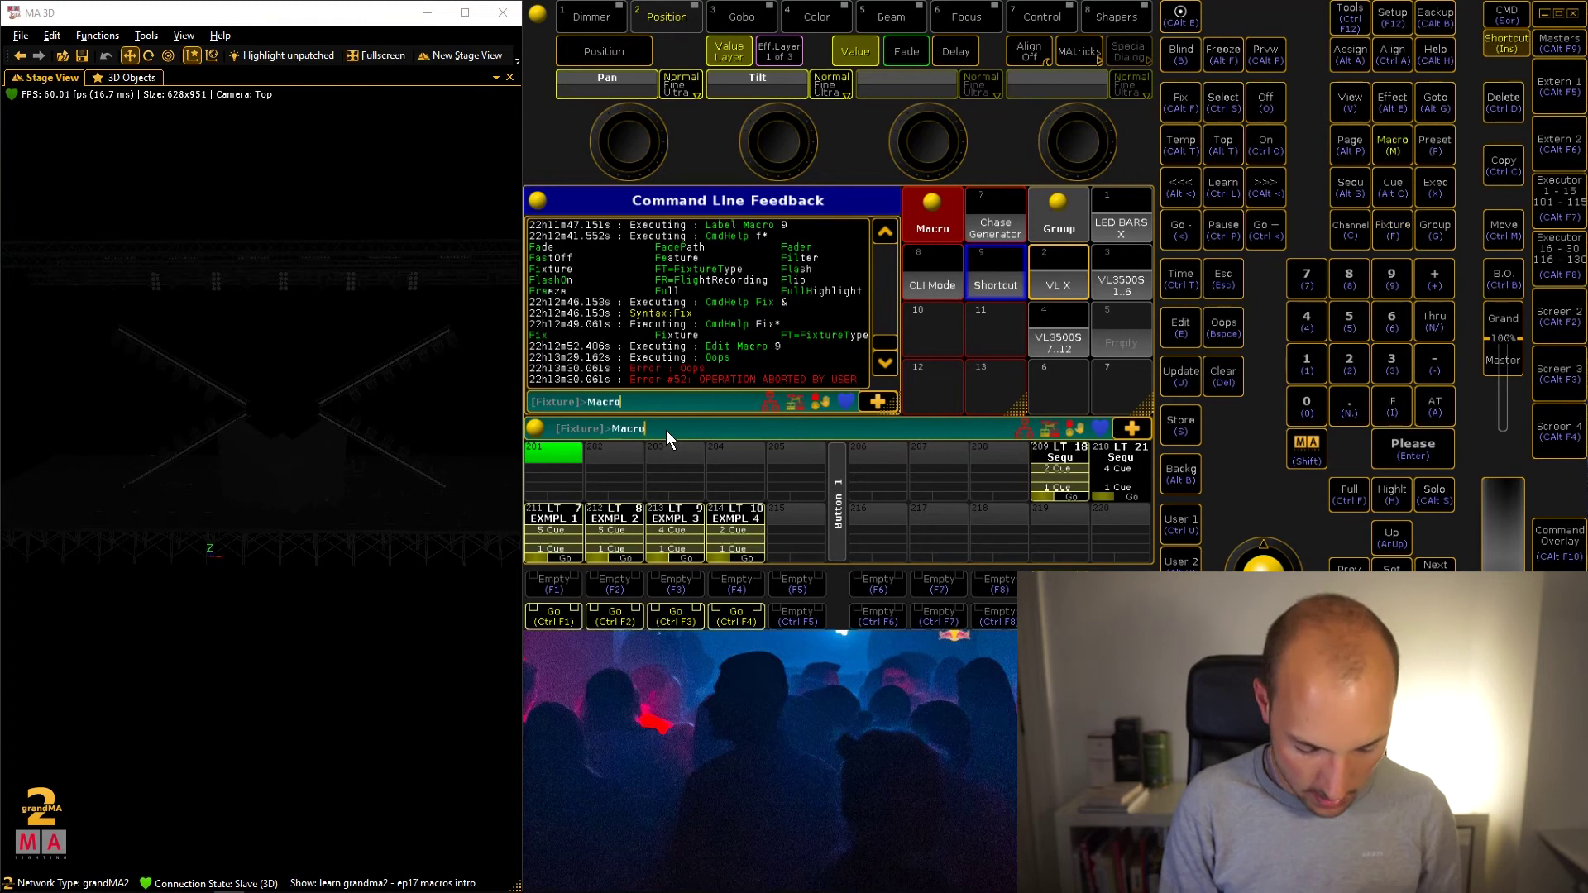
{"action": "key", "text": "Return"}
{"action": "key", "text": "Insert"}
Step: List the commands beginning with M using cmdhelp m*, and the preset-related commands using cmdhelp preset*
{"action": "type", "text": "cmdhelp"}
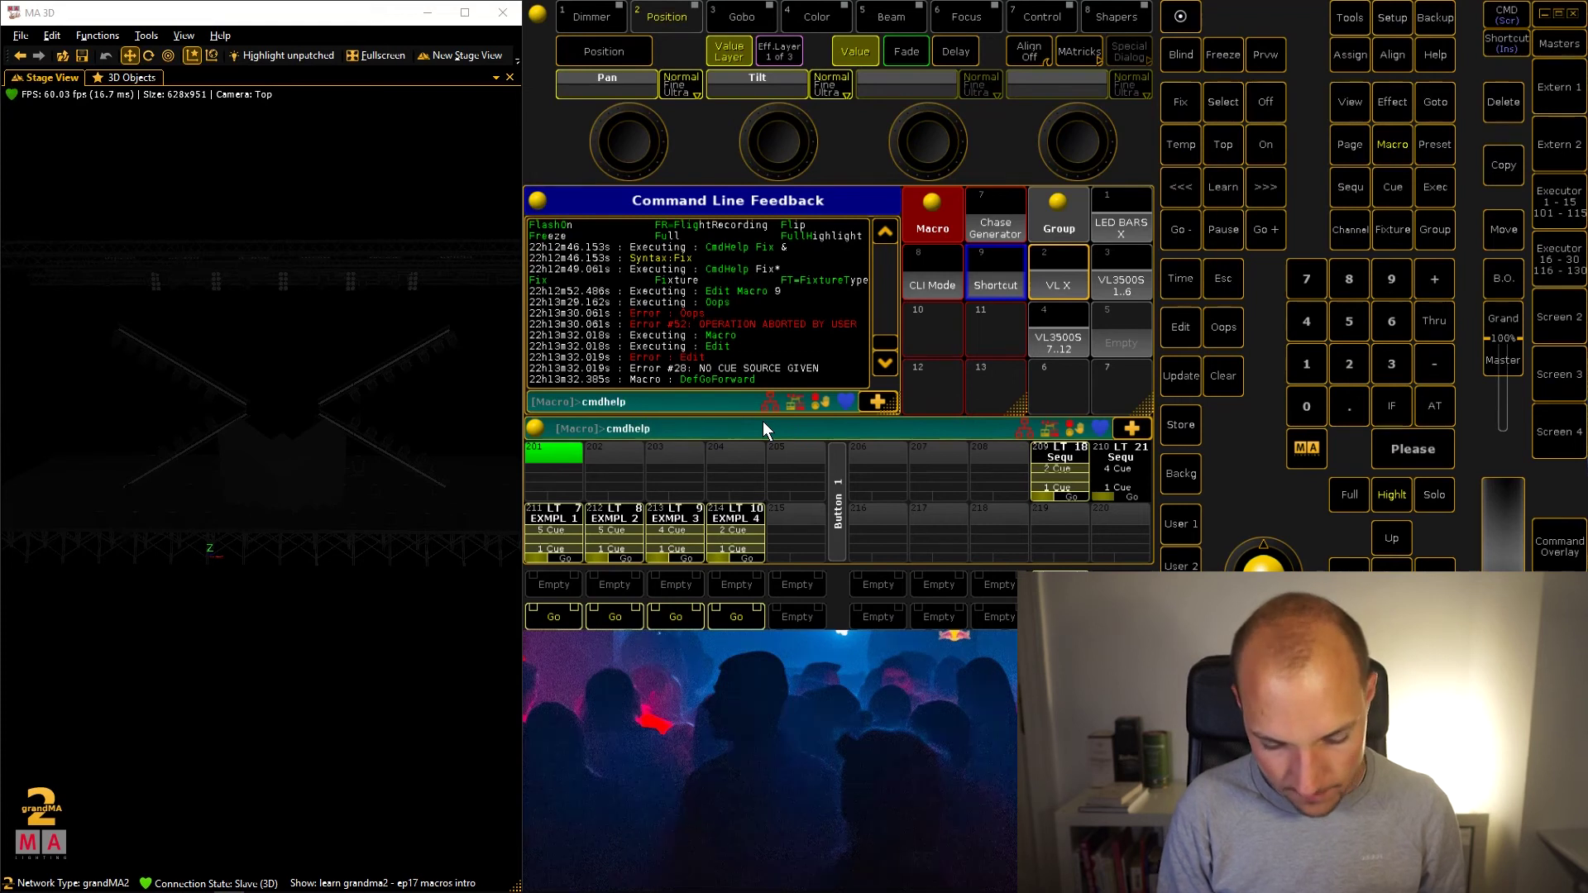
{"action": "type", "text": " m*"}
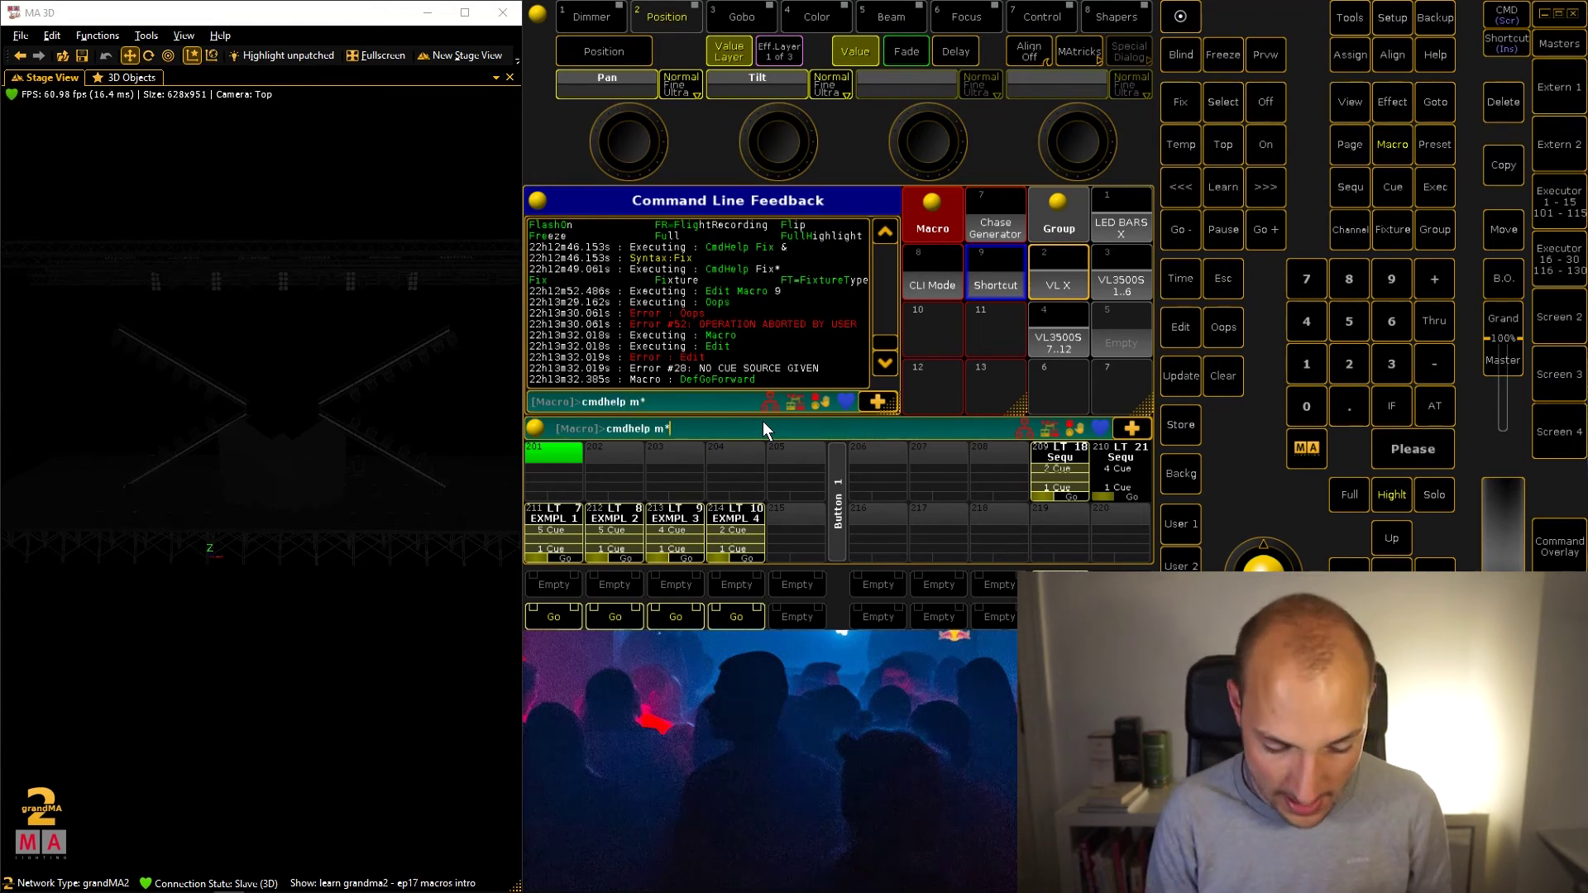
{"action": "key", "text": "Return"}
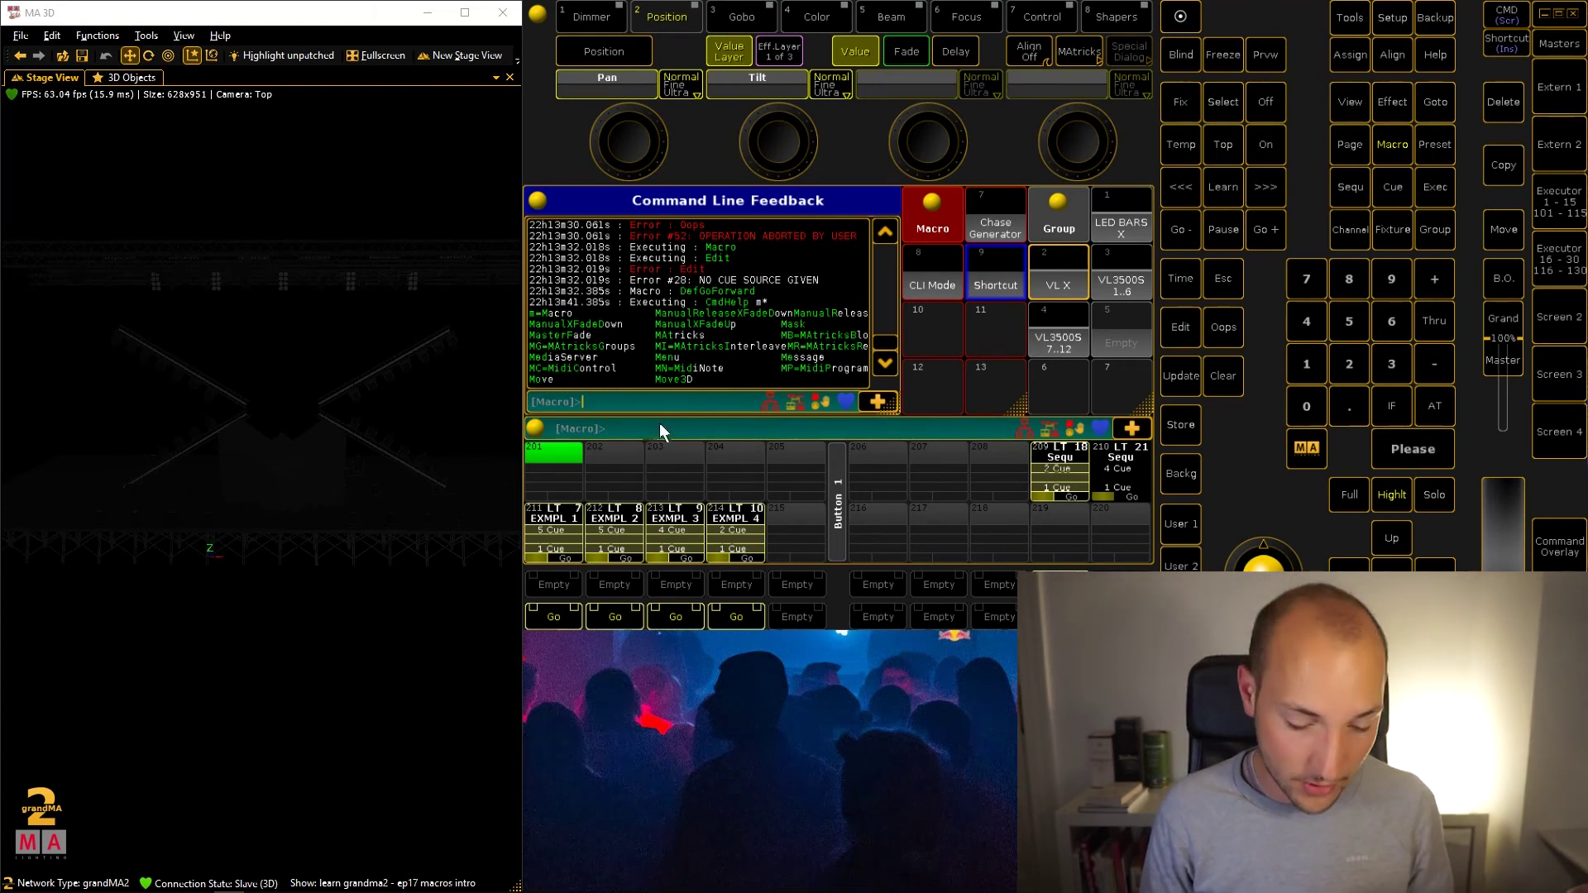
{"action": "type", "text": "cmdhelp preset*"}
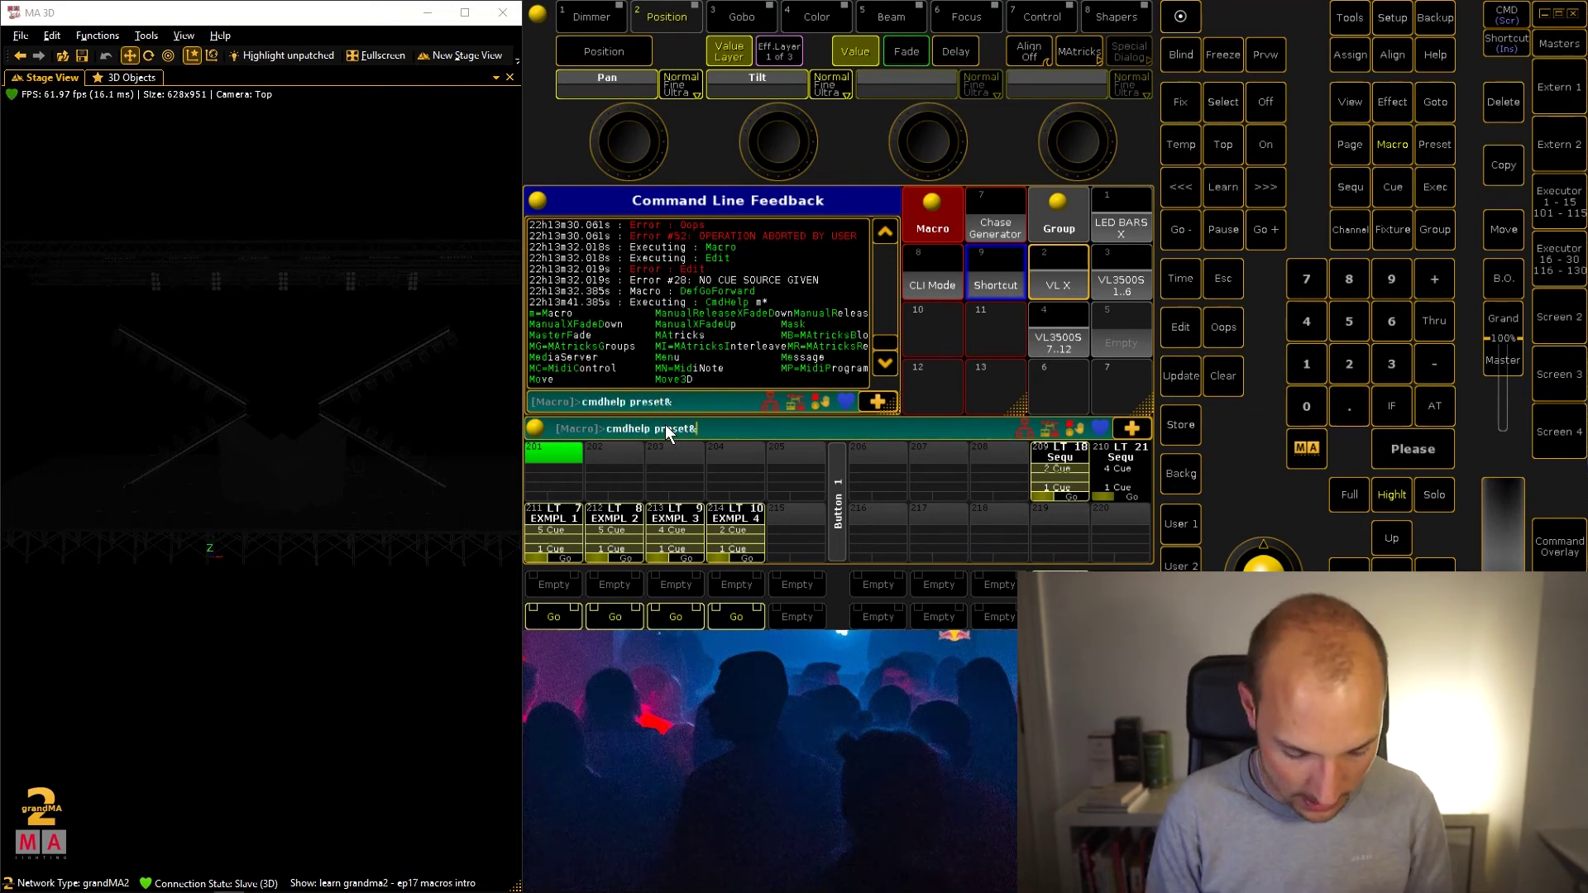
{"action": "key", "text": "Return"}
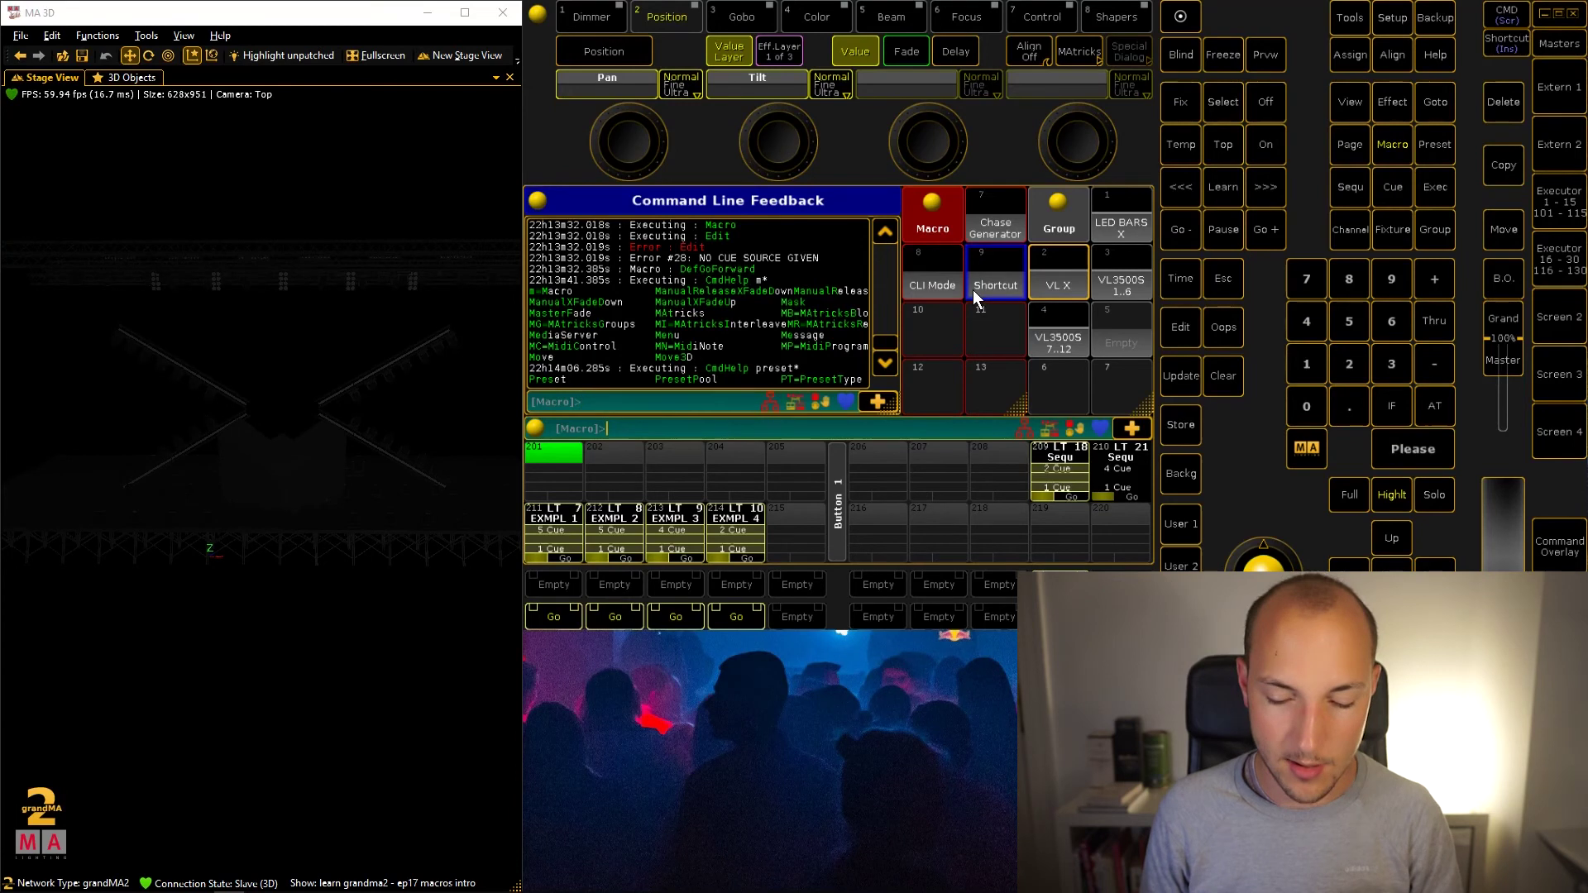
Step: List all available commands again with cmdhelp, and open macro 9 Shortcut in the macro editor
{"action": "type", "text": "cmdhelp"}
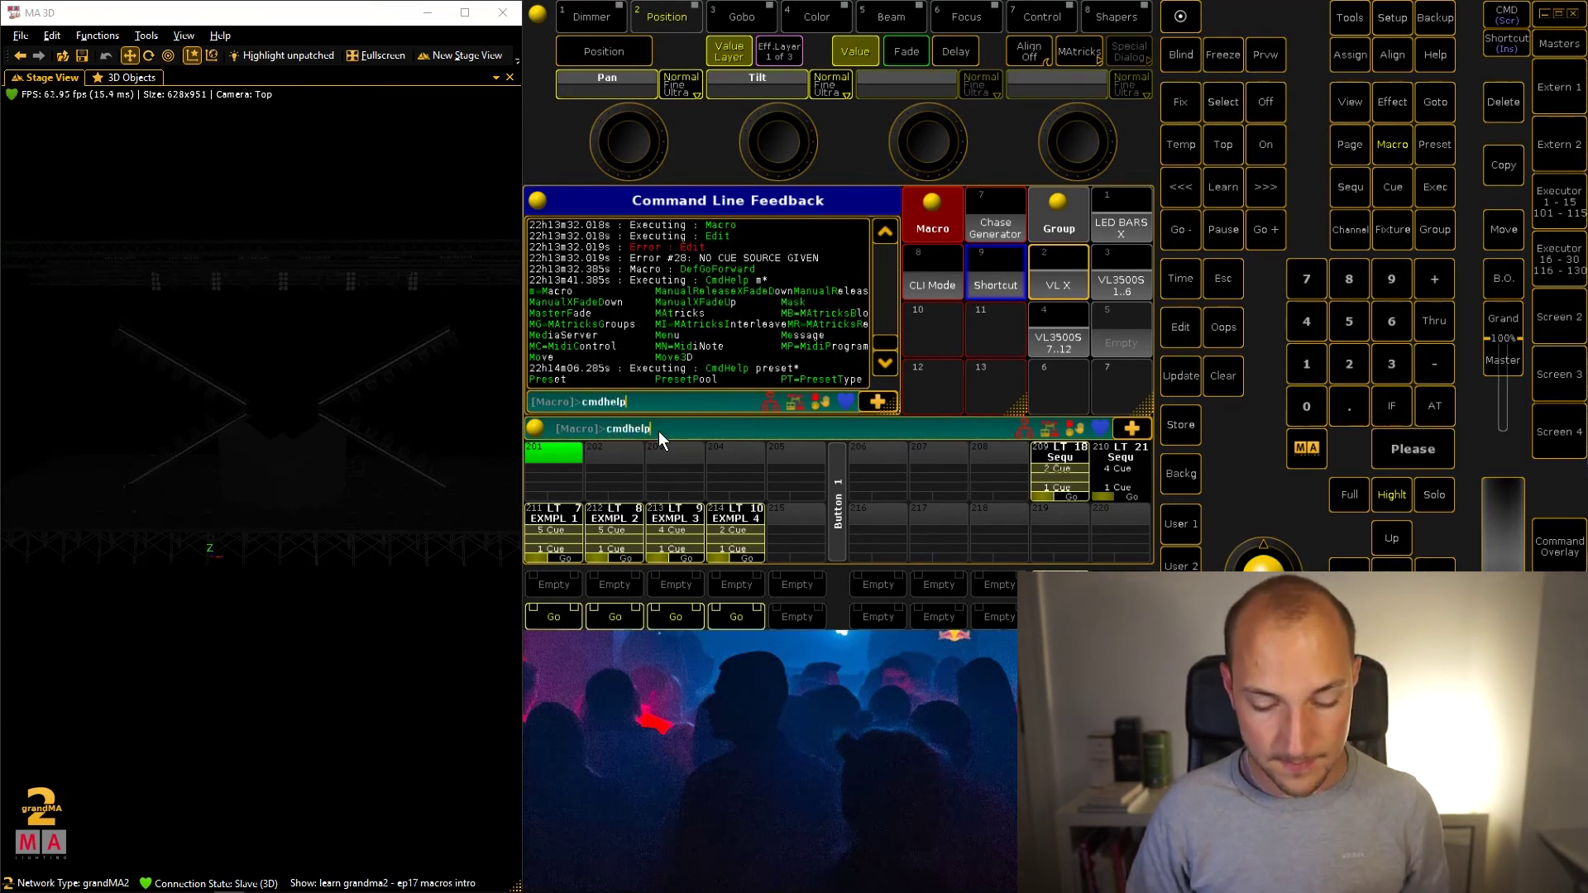
{"action": "key", "text": "Return"}
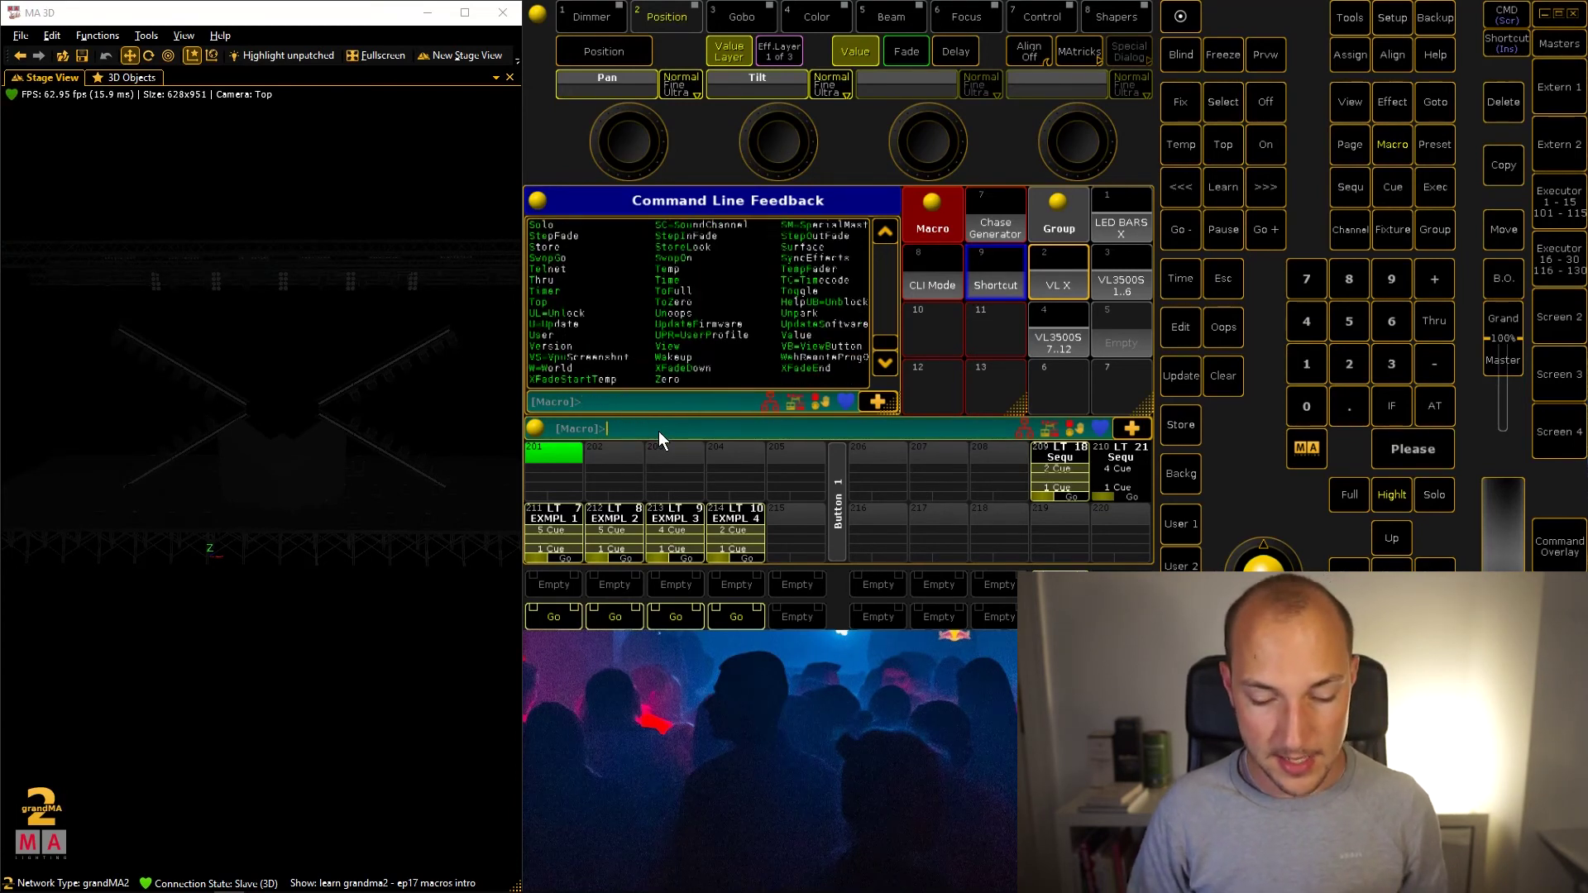
{"action": "right_click", "coordinate": [999, 264]}
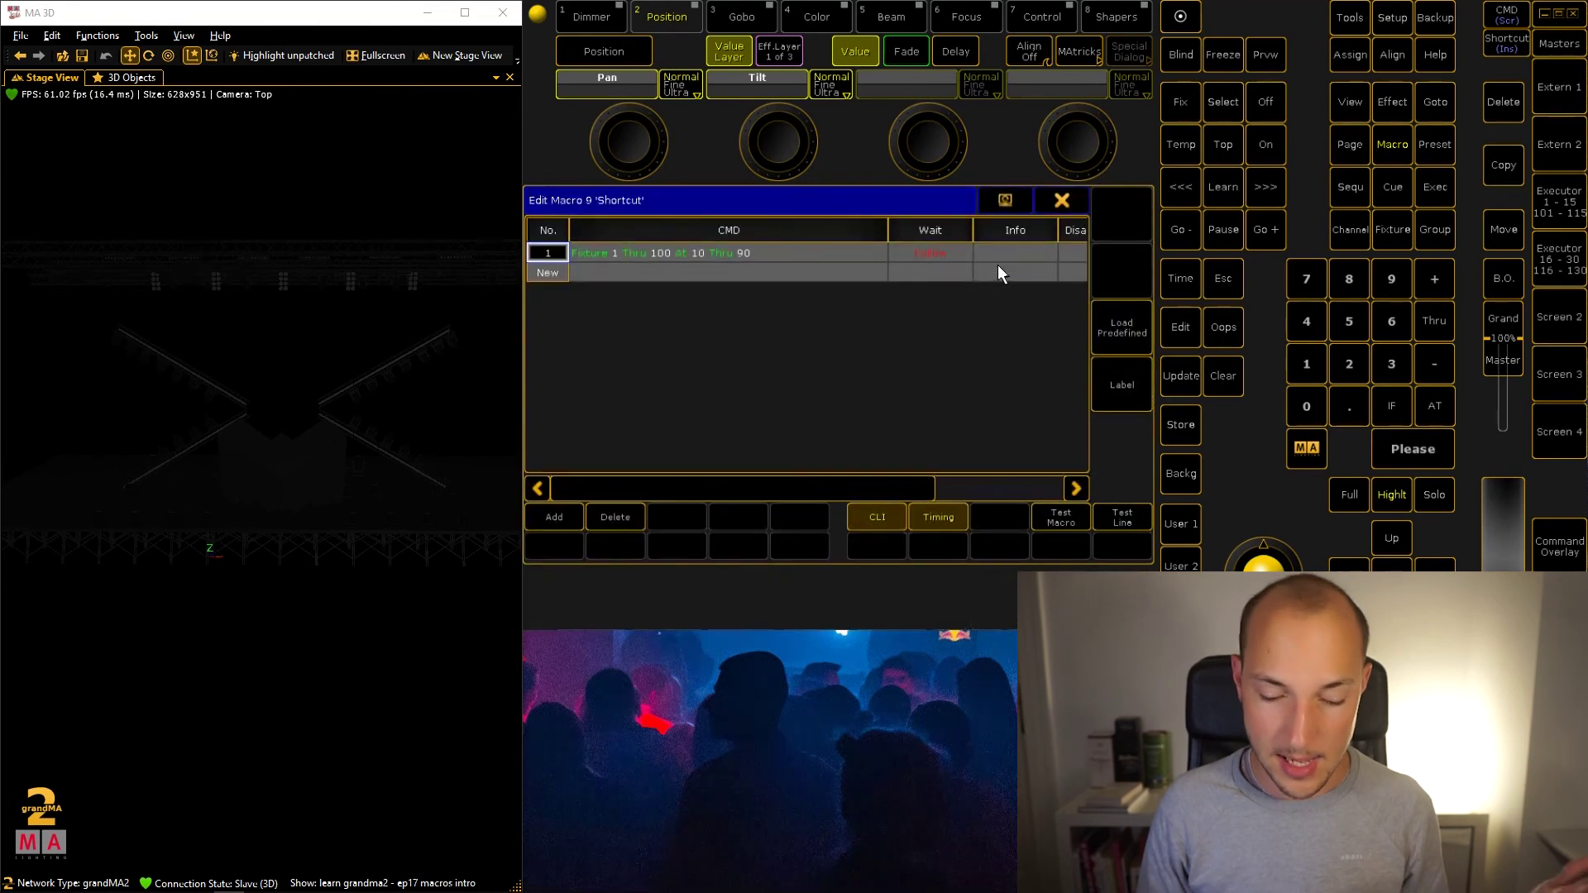